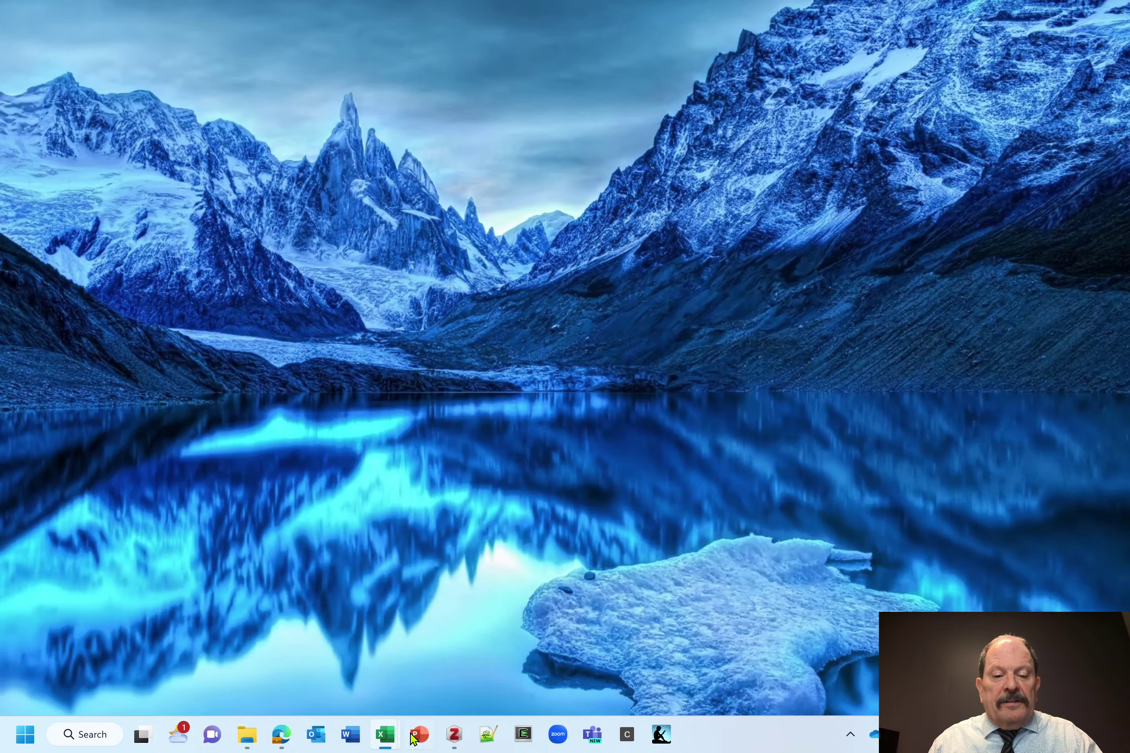
Step: Switch to the Excel_Test.xlsx workbook and enter the label "Loan Amount" in cell A1 of the Functions sheet
mouse_move(378, 743)
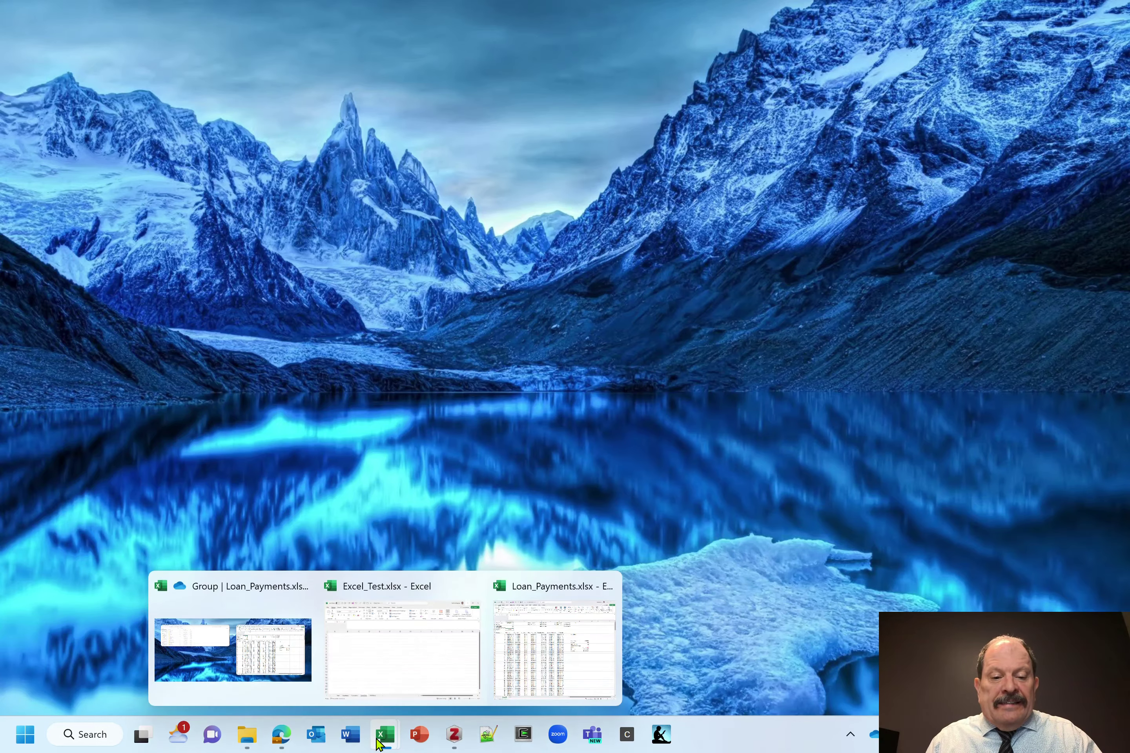
click(384, 664)
click(76, 244)
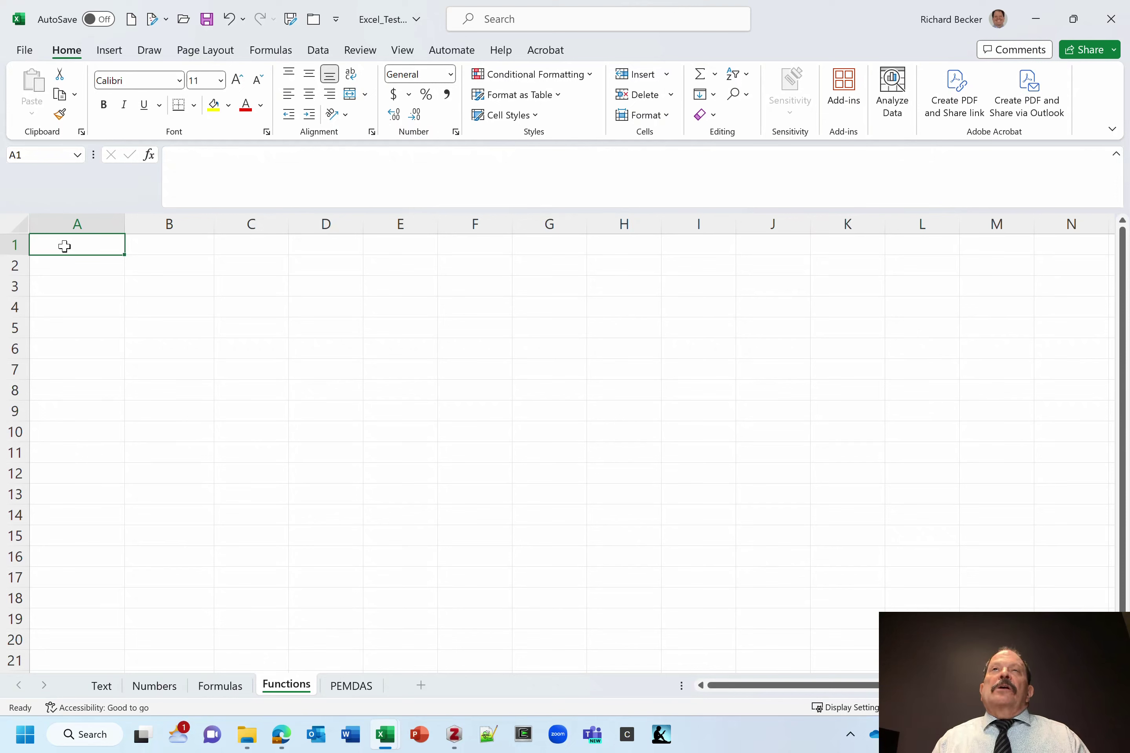
text(Loan)
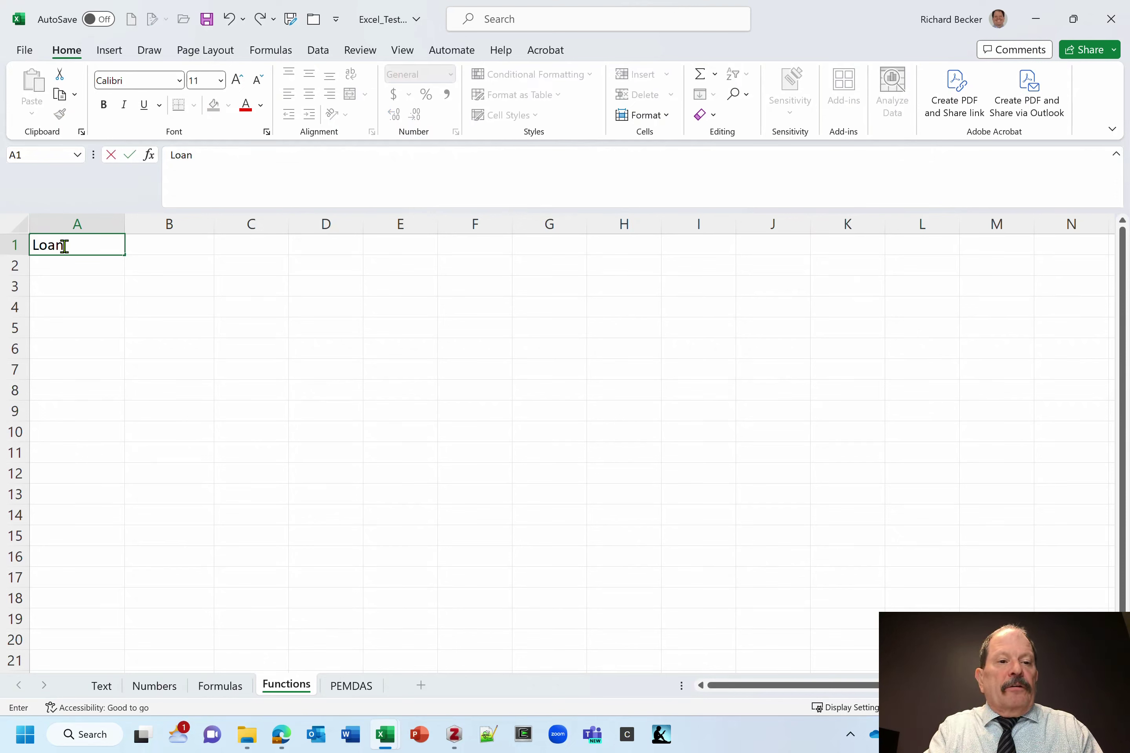
text( Amount)
key(Return)
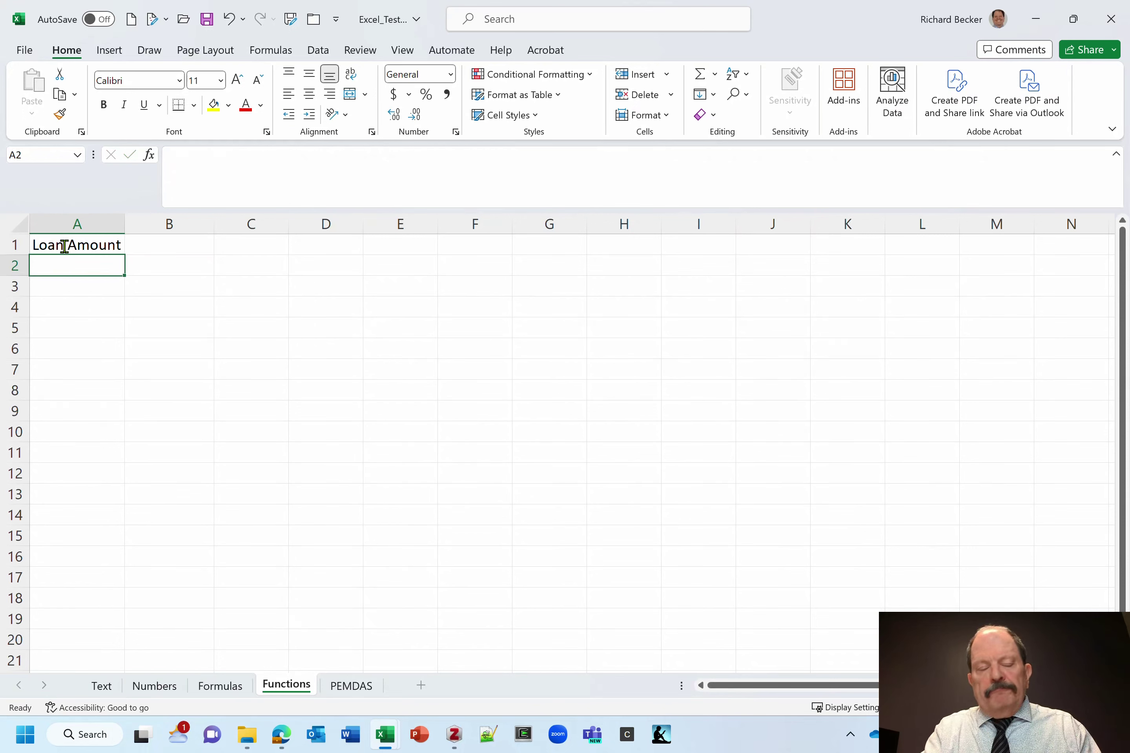
Step: Enter the labels "Interest Rate" in cell A2 and "Loan Length" in cell A3
text(Interest)
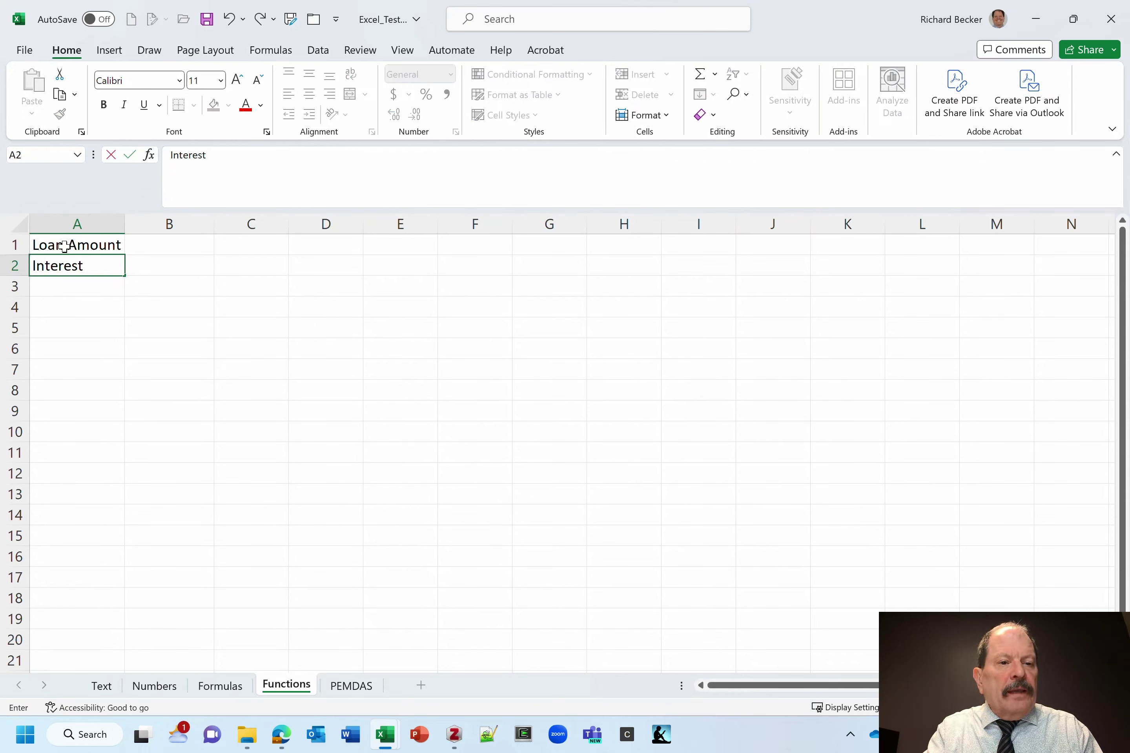
text( Rate)
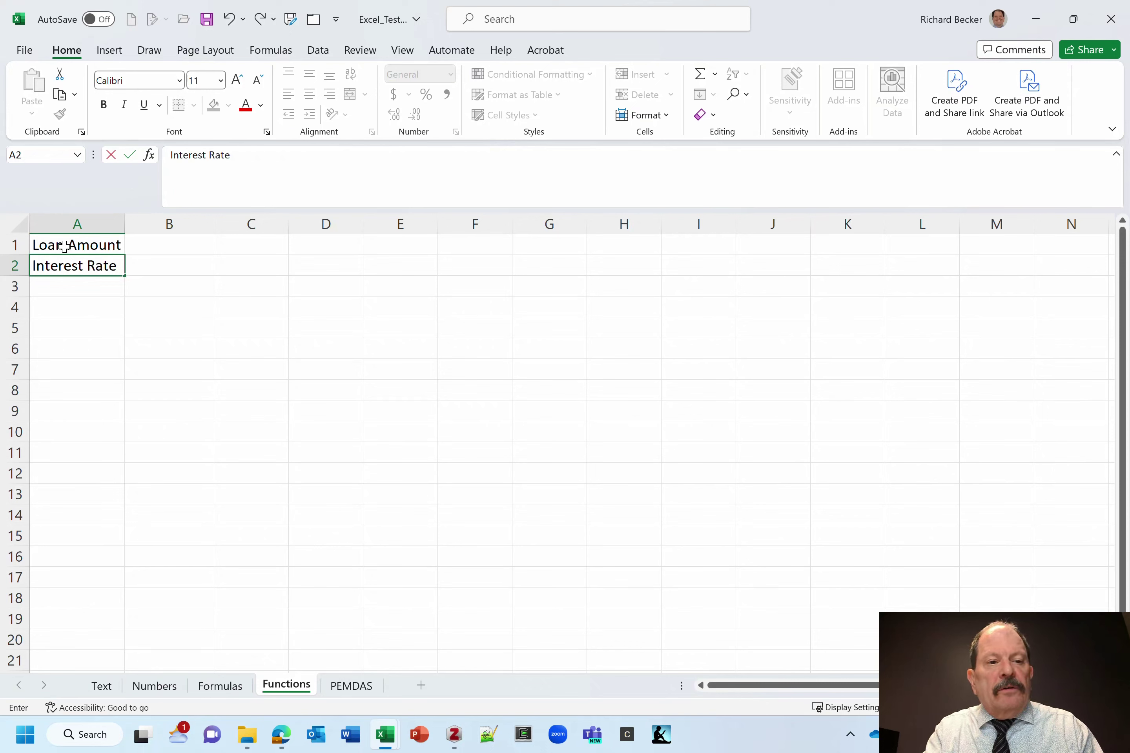
key(Return)
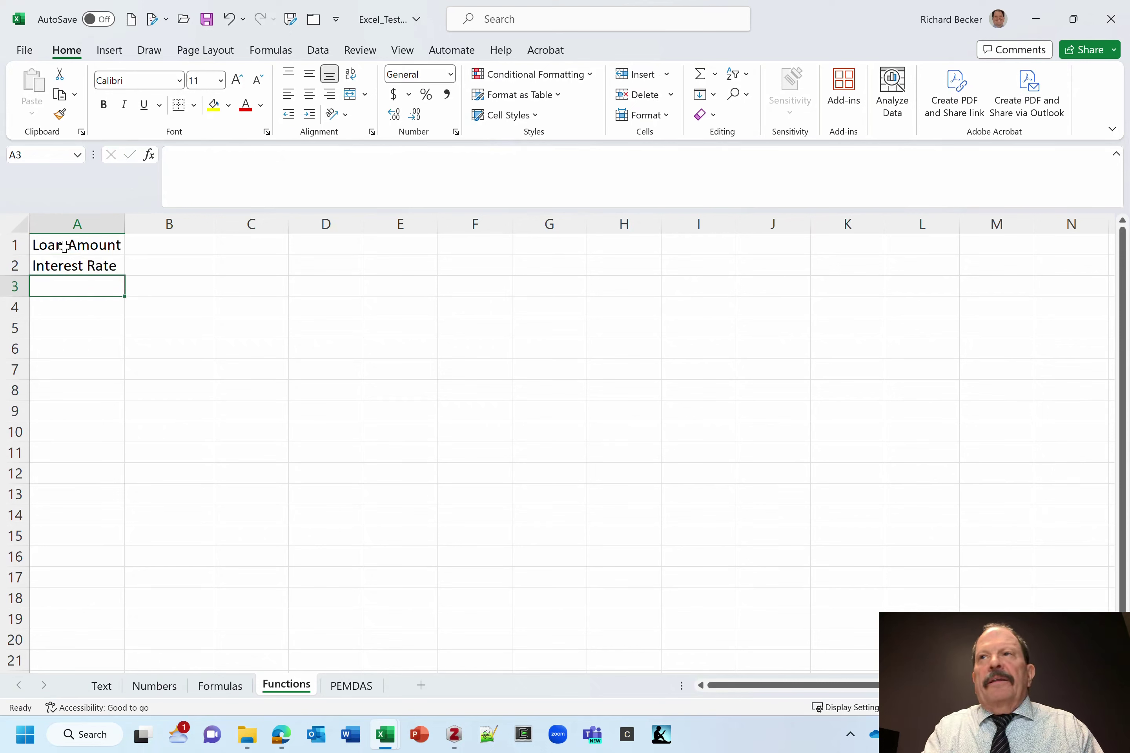
text(Loan)
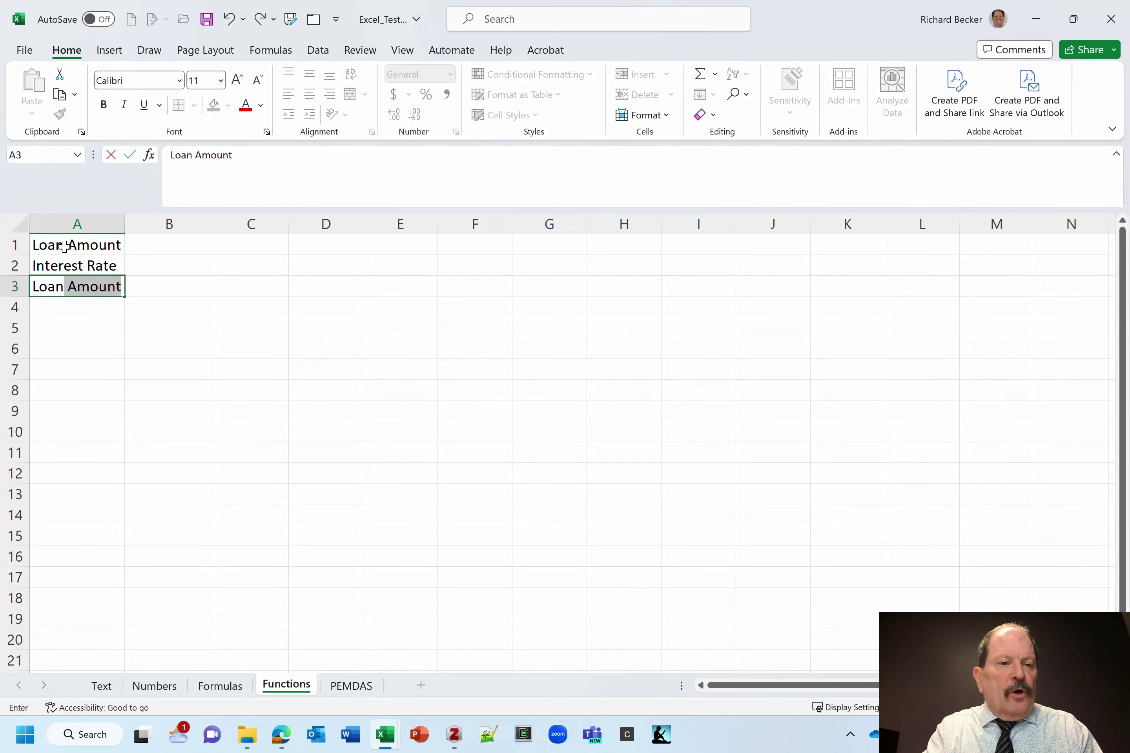
text( Leangt)
key(BackSpace)
key(BackSpace)
key(BackSpace)
key(BackSpace)
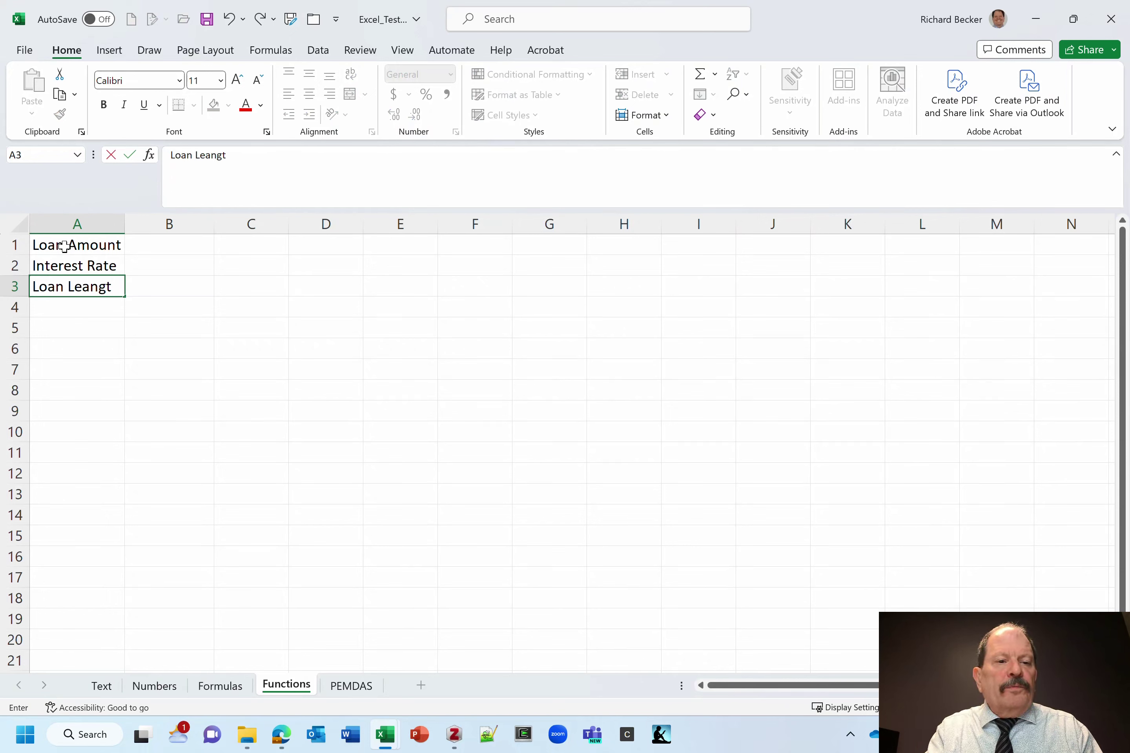
text(ngth)
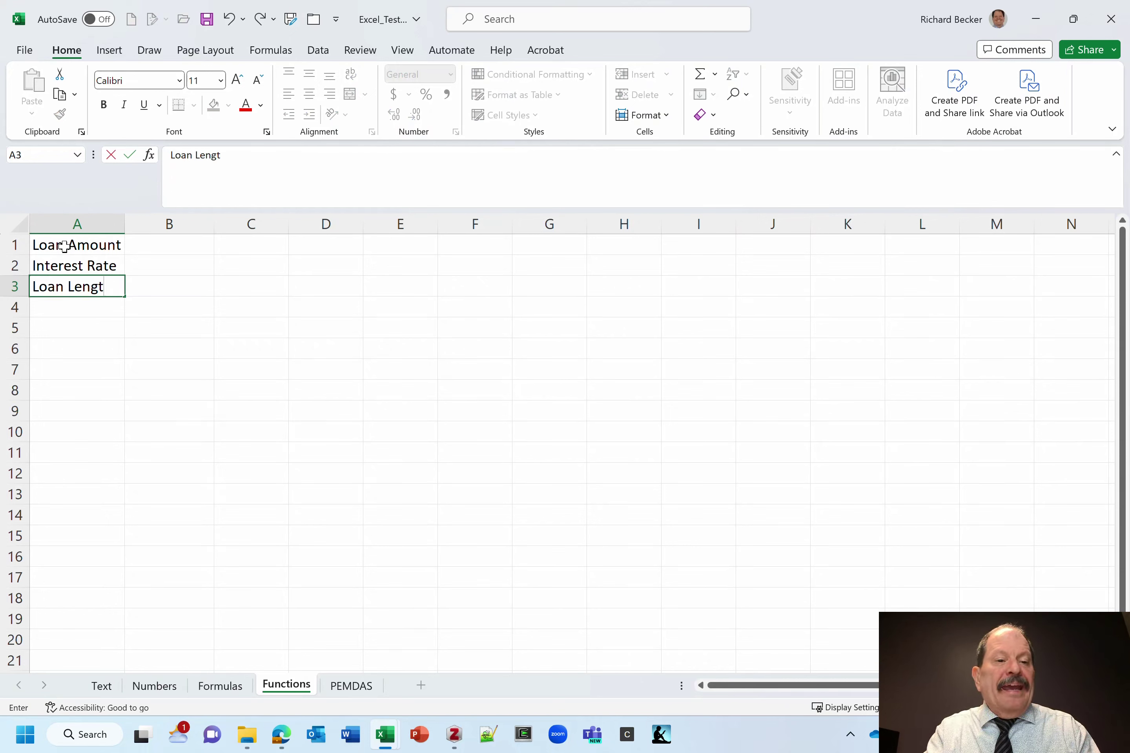
key(Return)
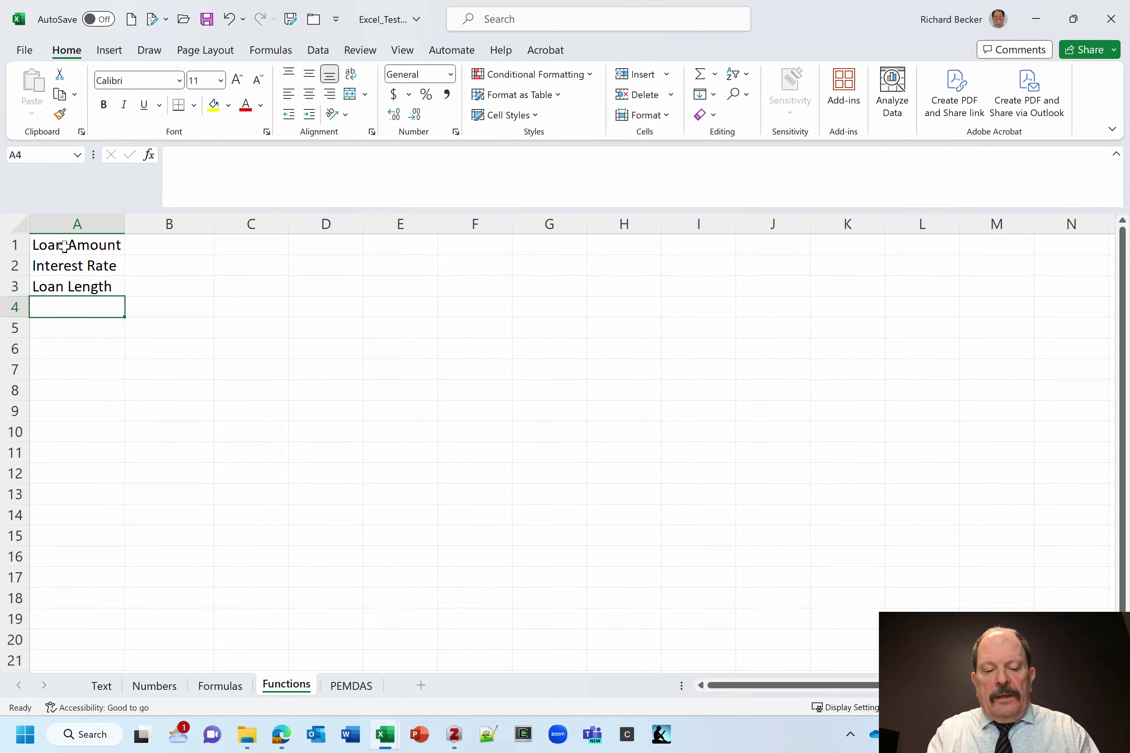
Step: Enter the label "Payments PY" in cell A4 for the number of payments per year
text(Pa)
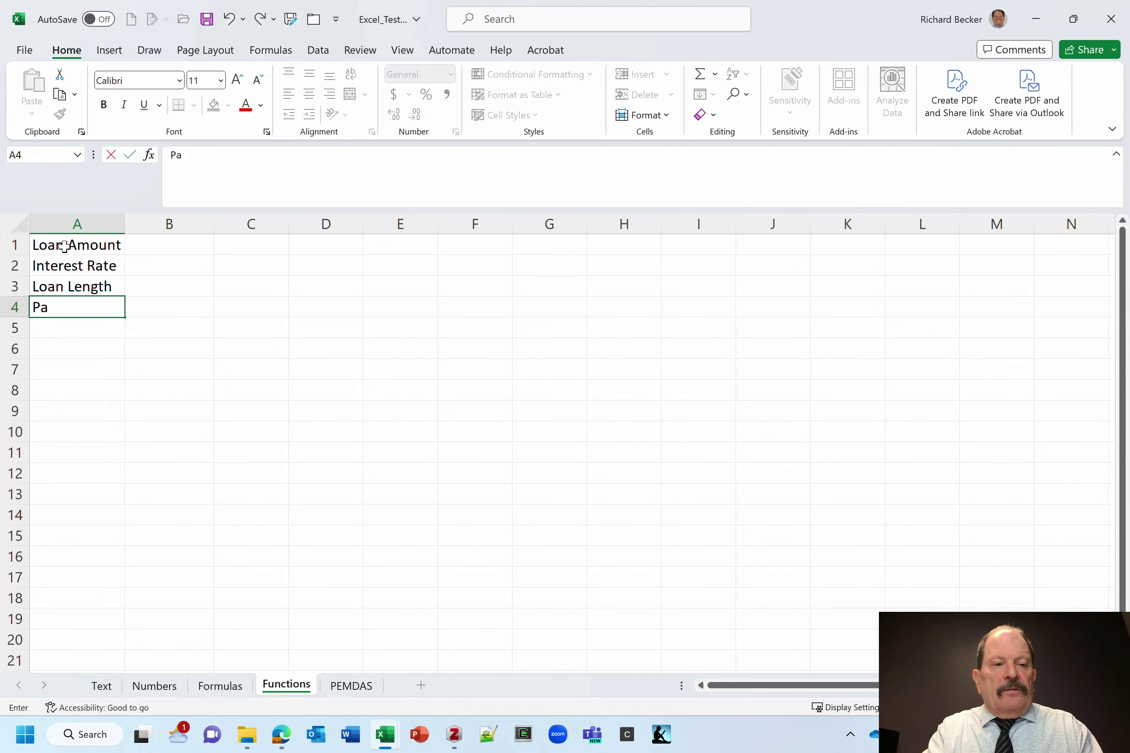
text(yment)
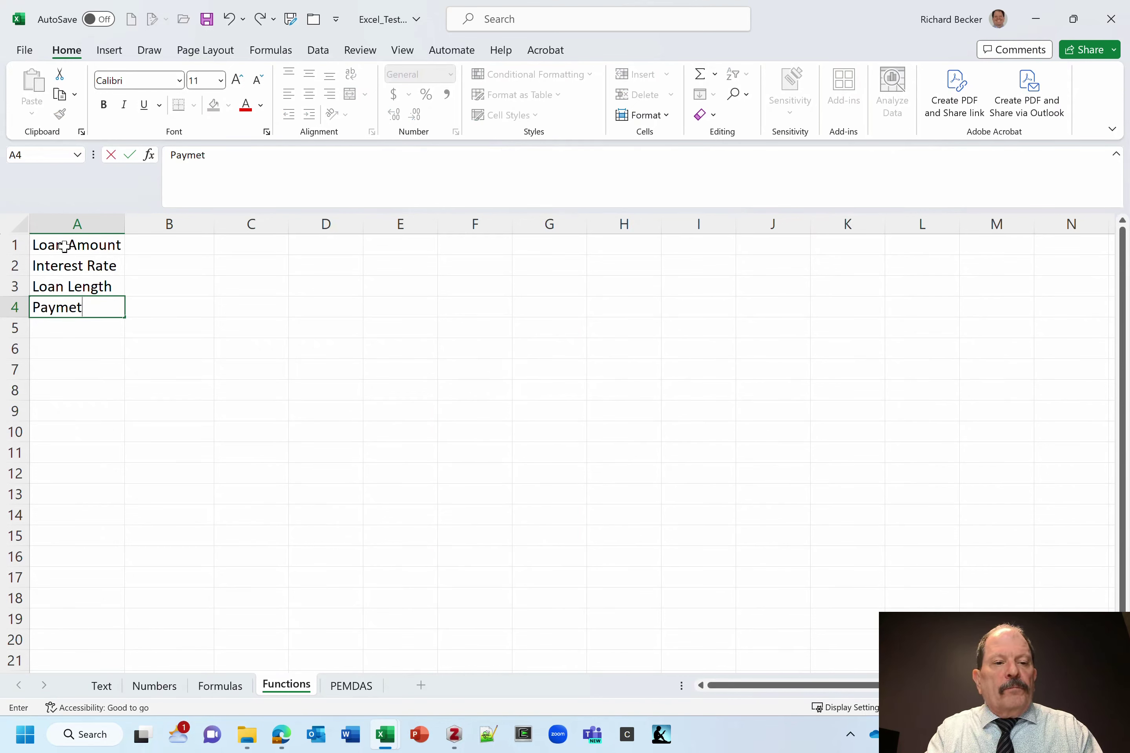
key(BackSpace)
text(nts)
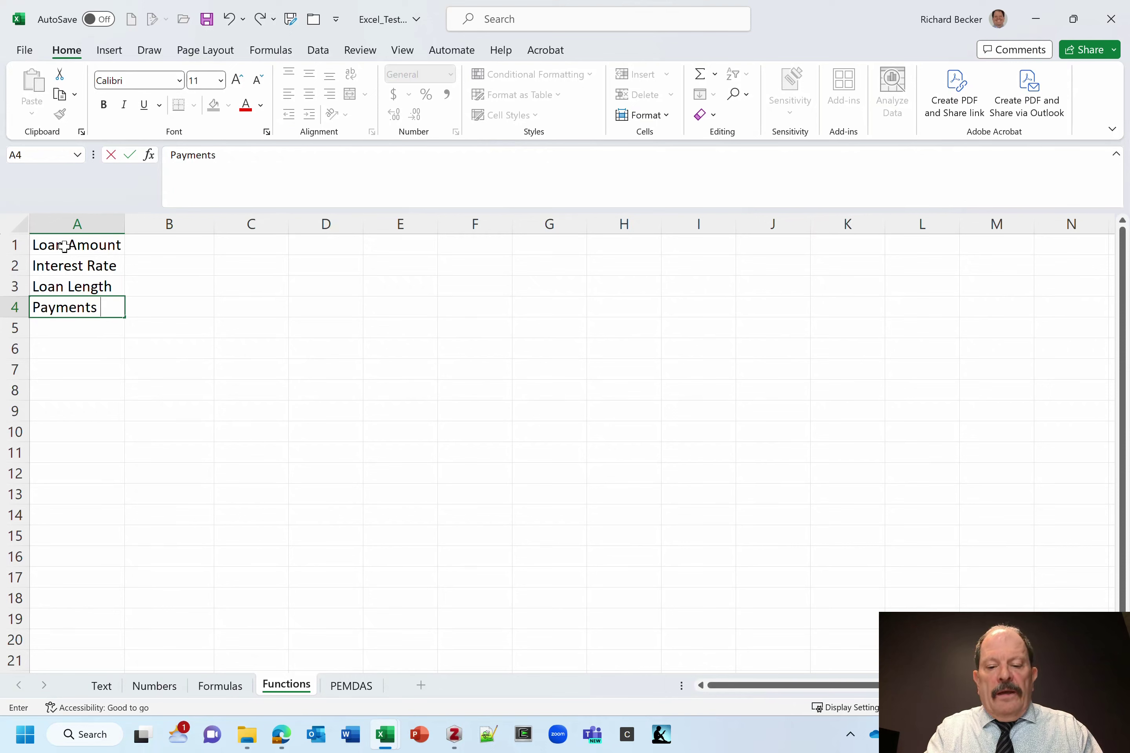
text( PY)
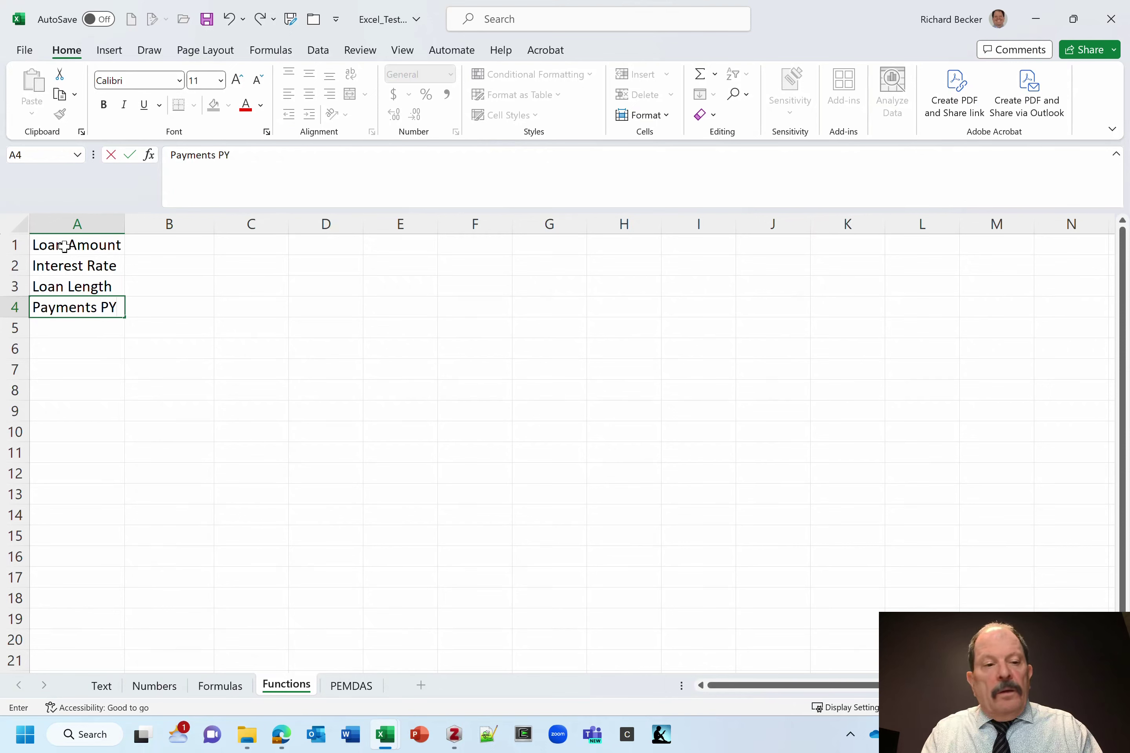
key(Return)
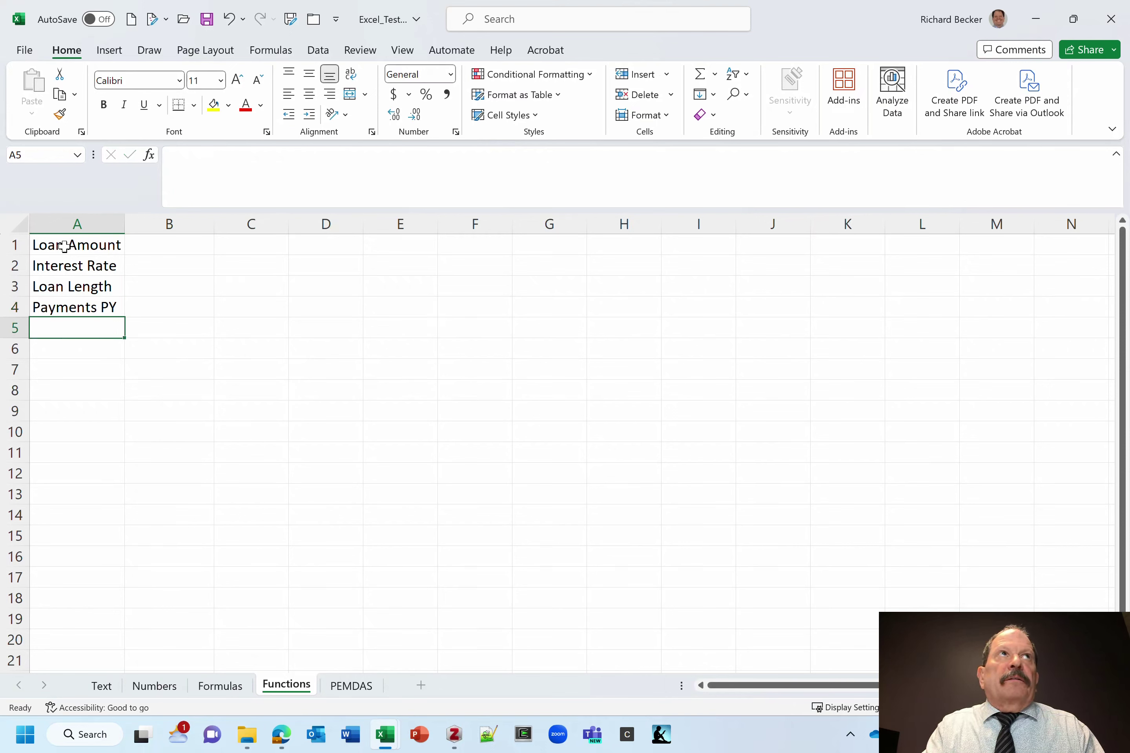
Step: Enter the labels "Payment" in cell A5 and "Principle" in cell A6
text(Pay)
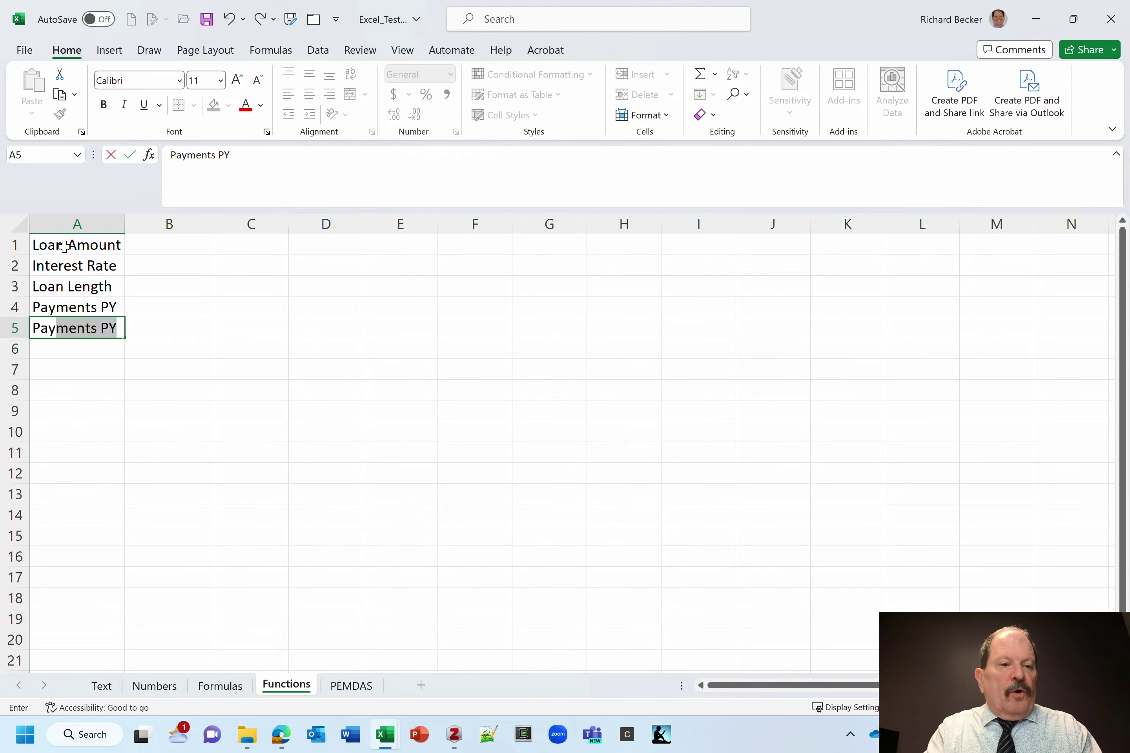
text(ment)
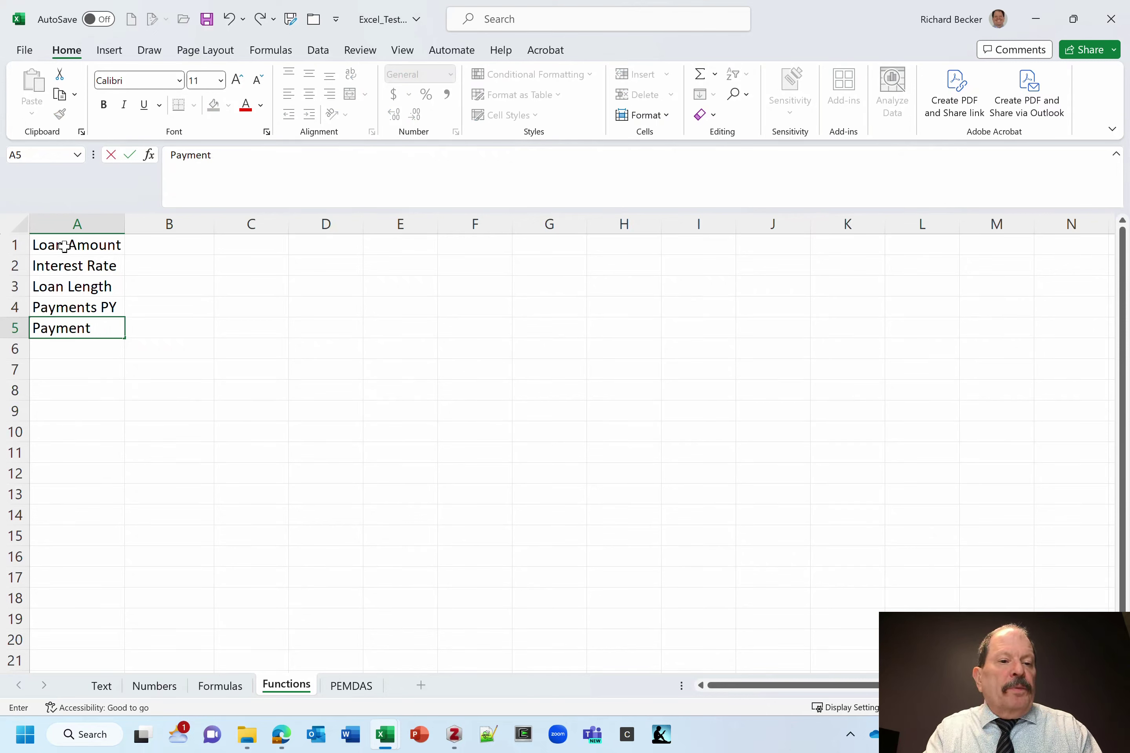
key(Return)
text(Pr)
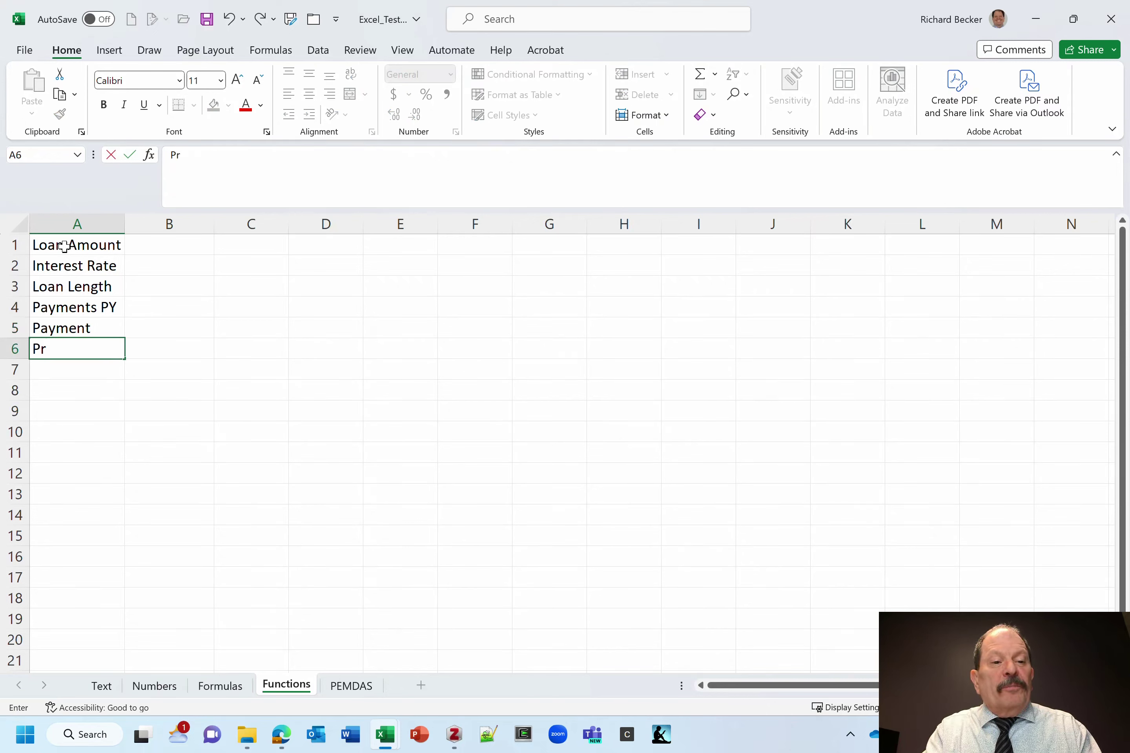
text(inciple)
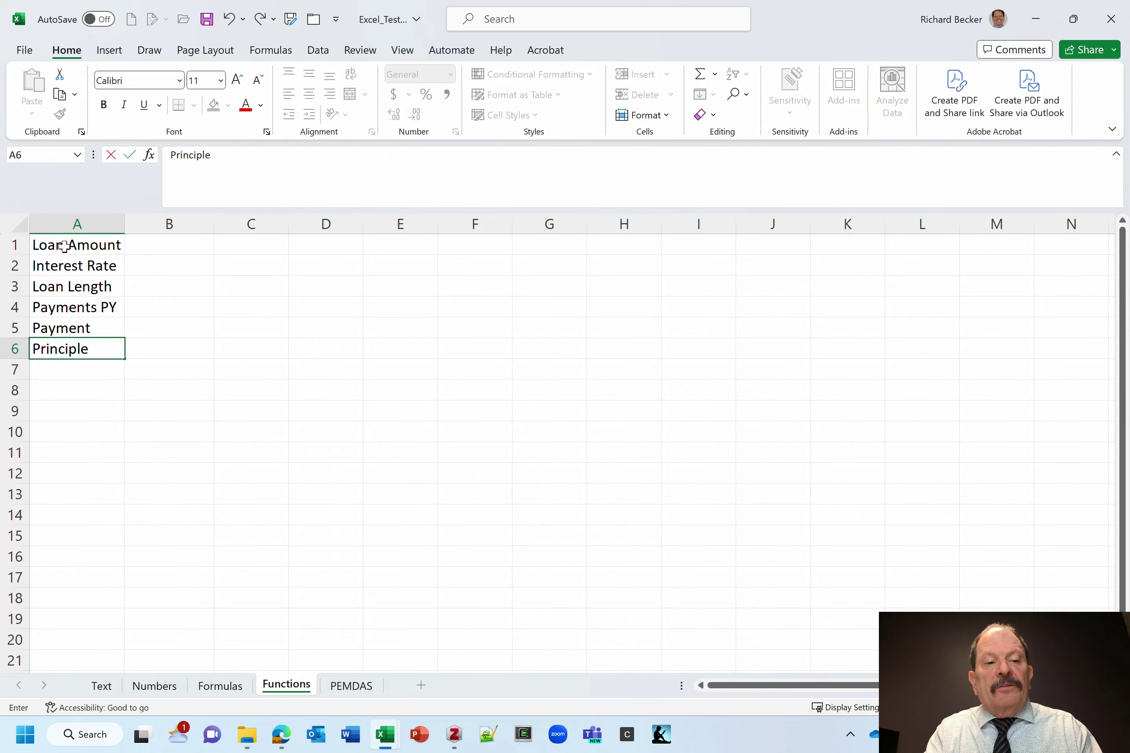
key(Return)
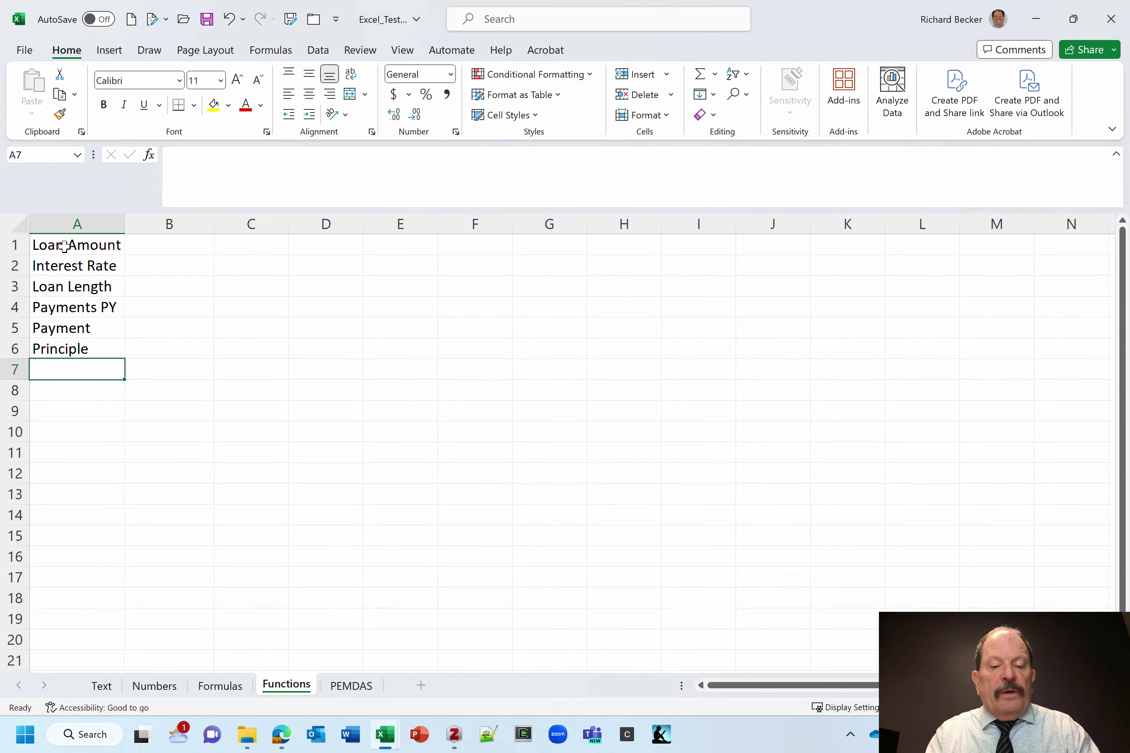
Step: Enter the label "Interest Payment" in cell A7 and autofit column A's width to its longest label
text(Intes)
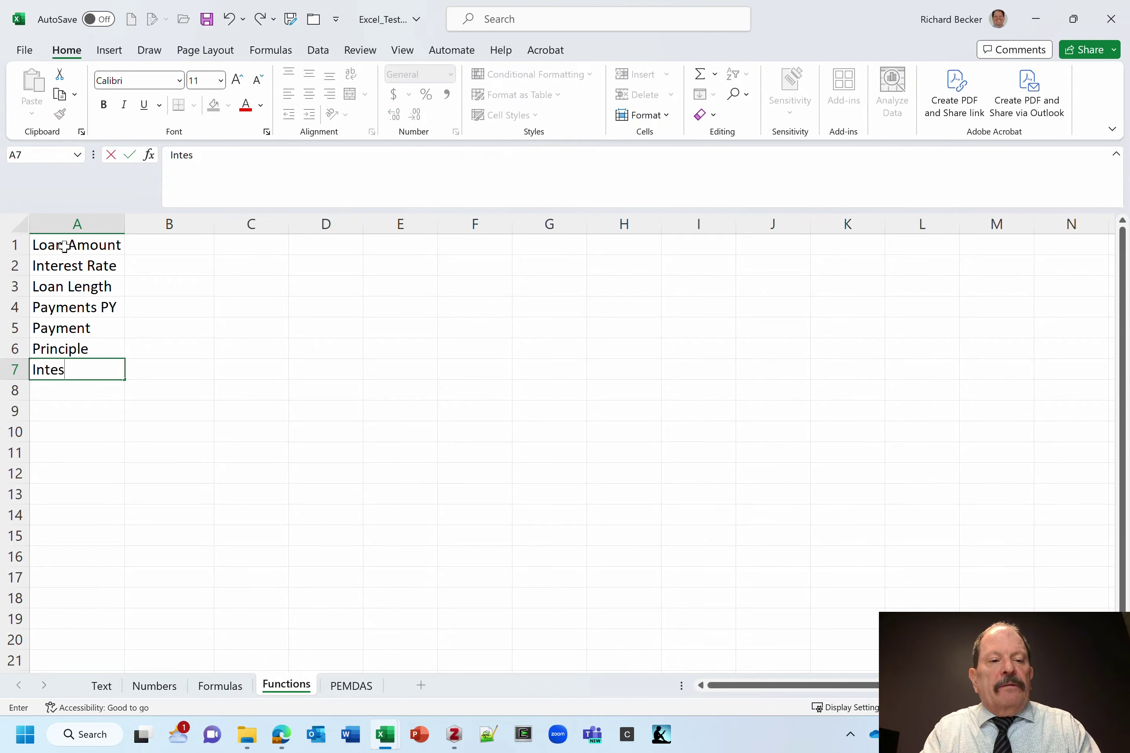
key(BackSpace)
key(BackSpace)
text(e)
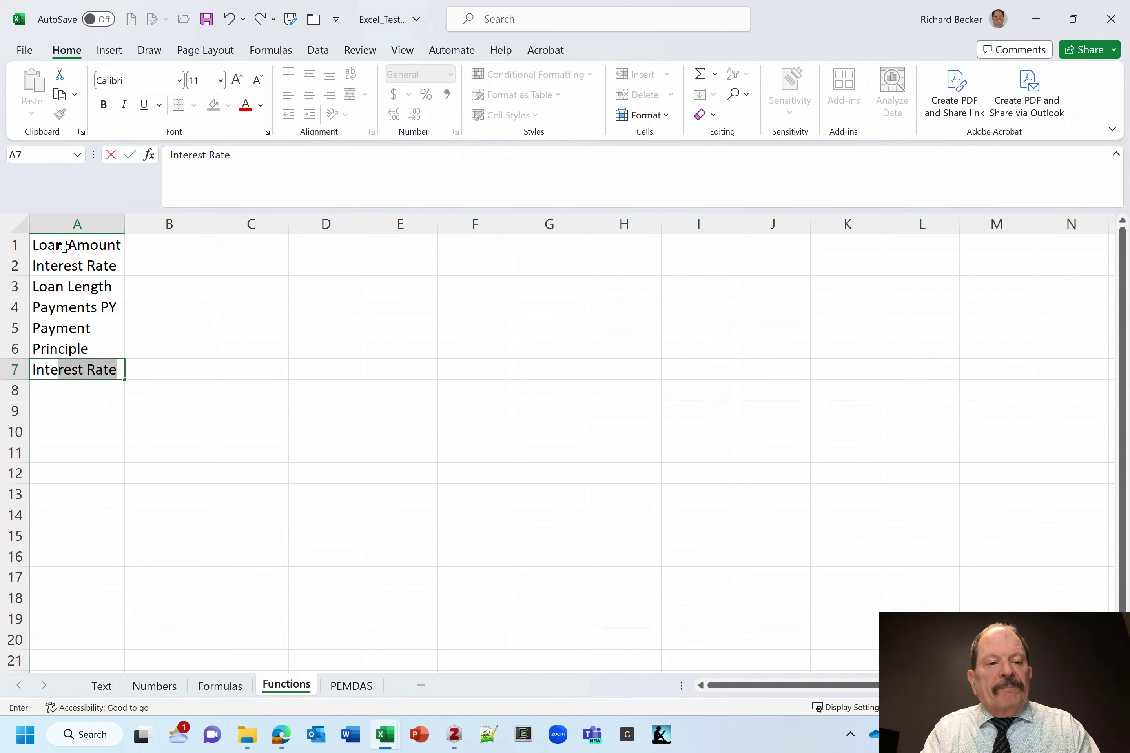
text(rest )
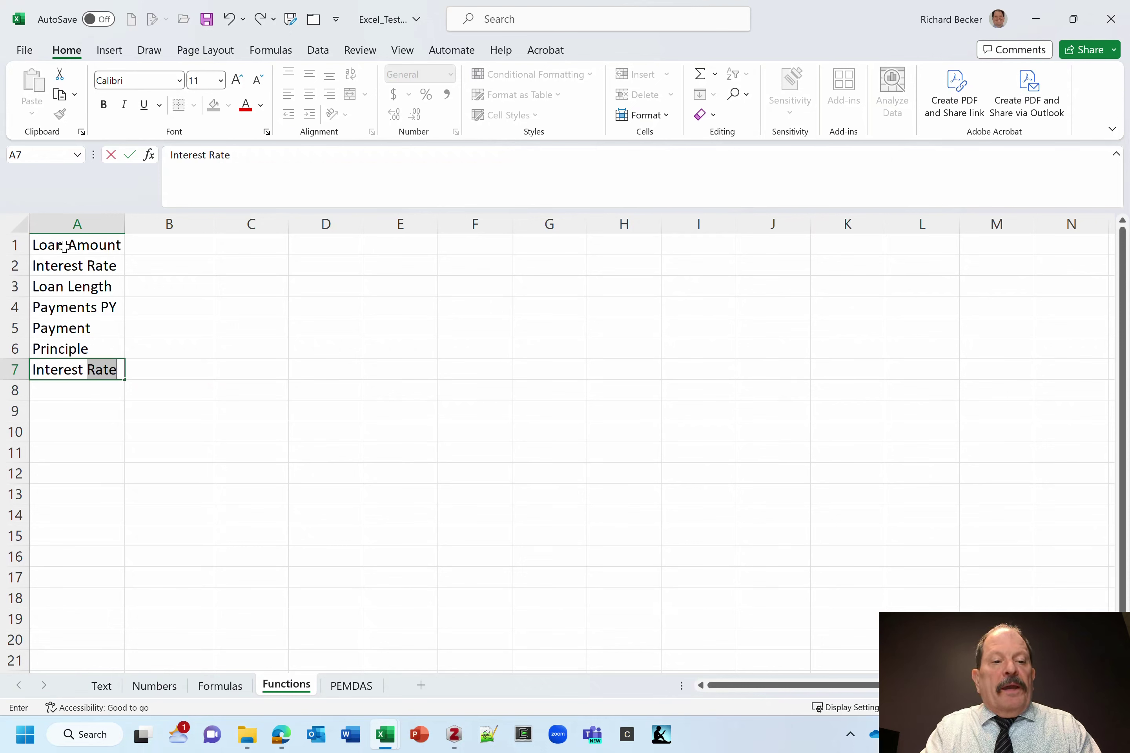
text(Payment)
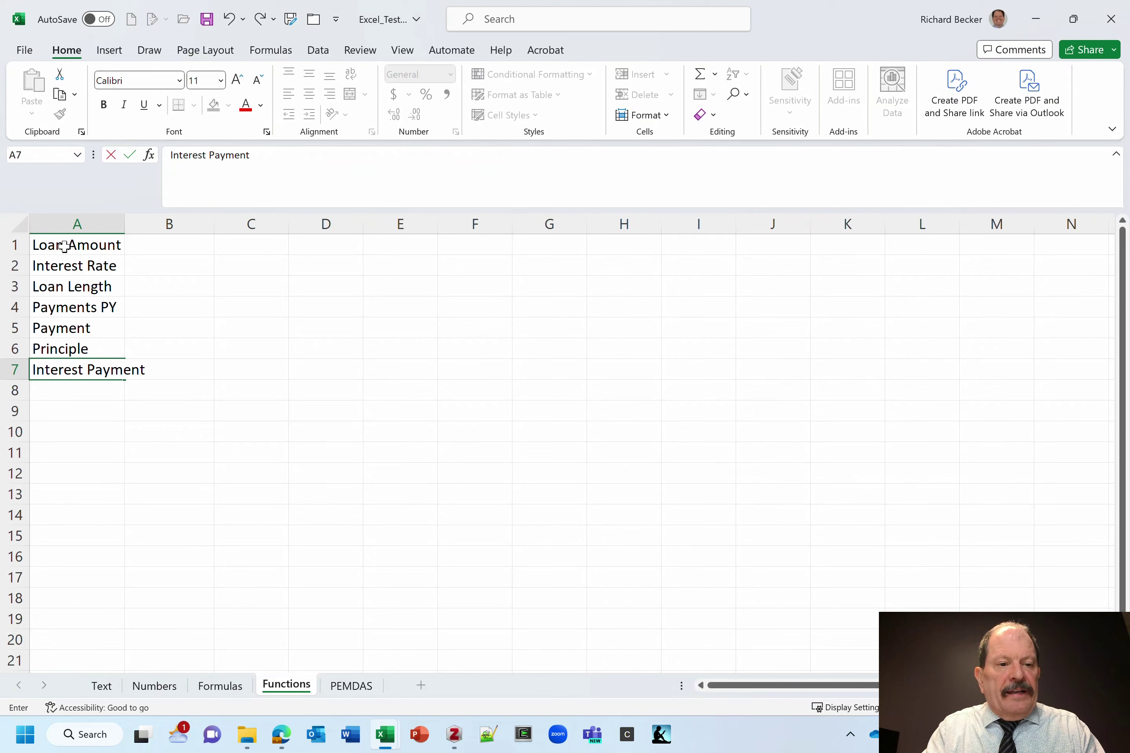
key(Return)
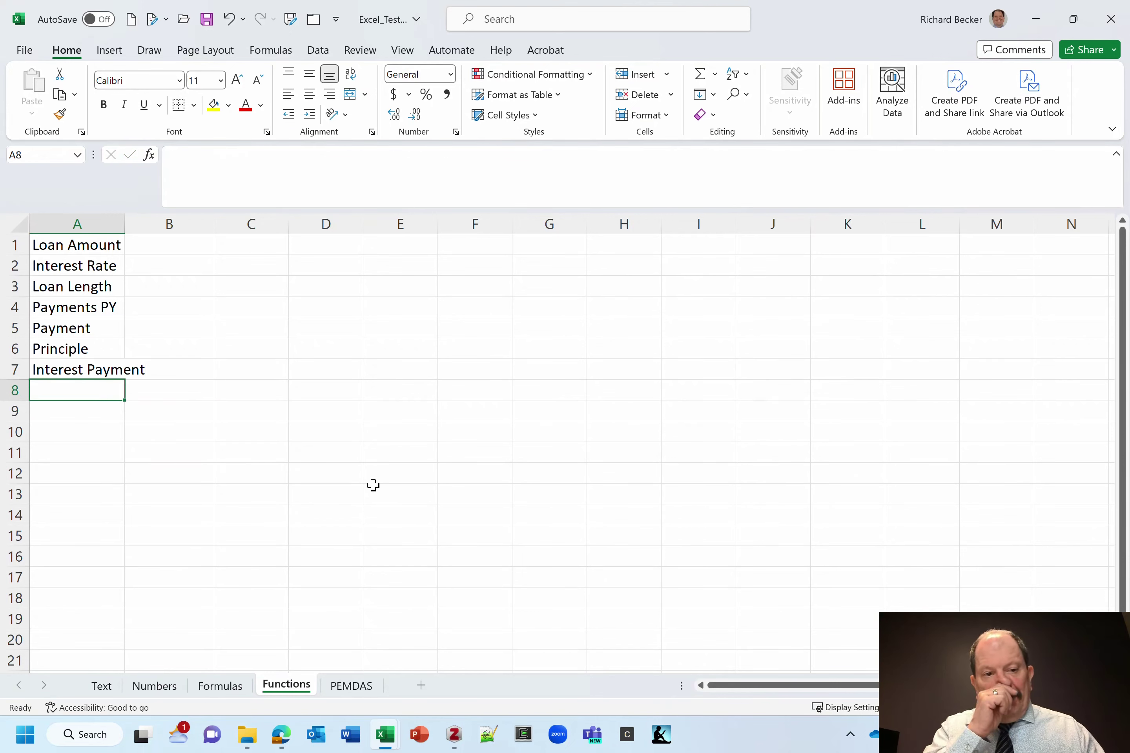
double_click(122, 225)
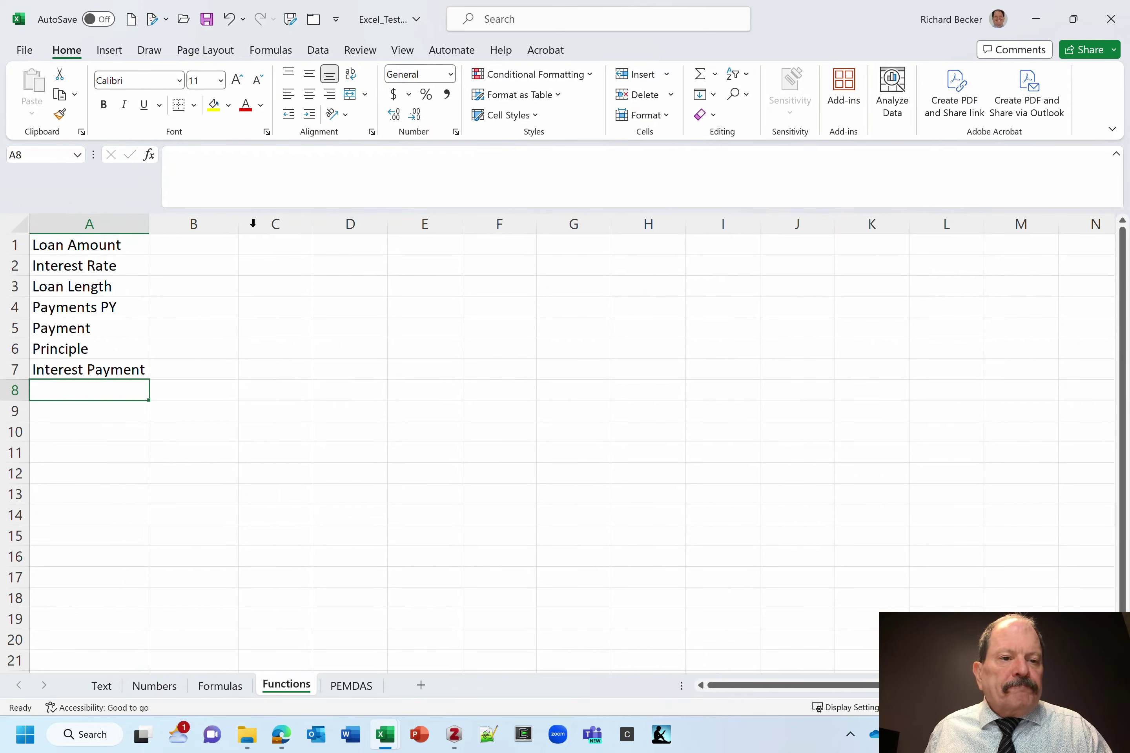
Step: Enter a loan amount of 450000 in cell B1 and an interest rate of 4% in B2
click(187, 241)
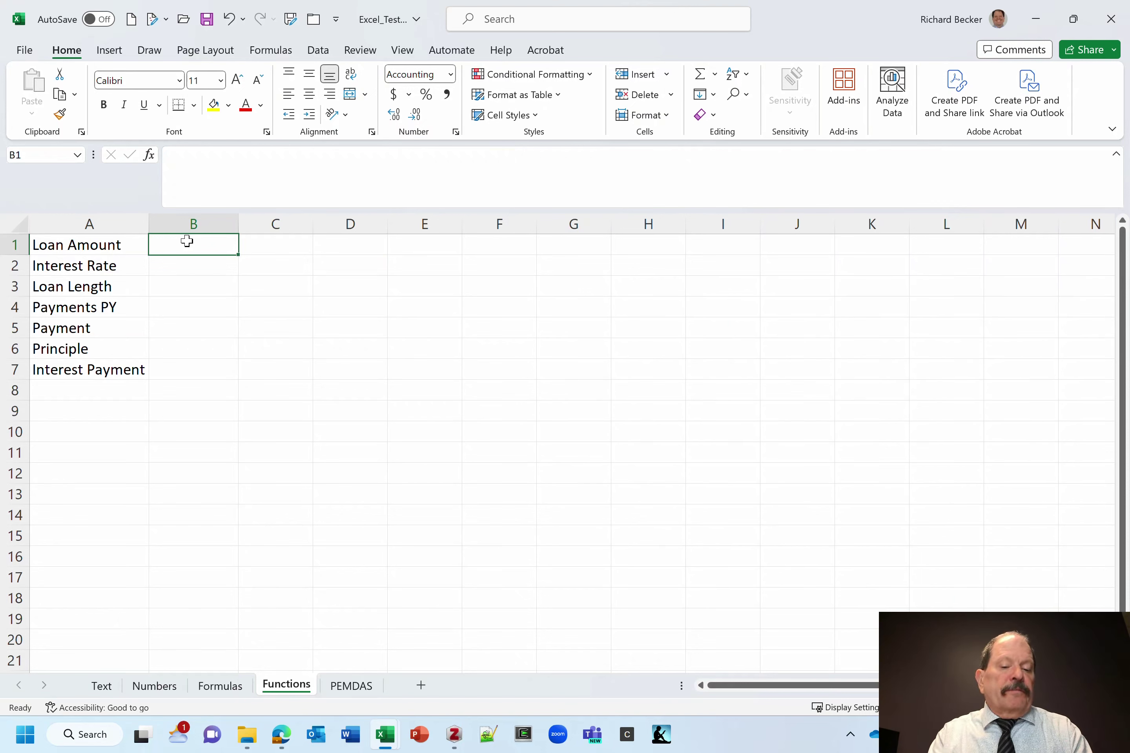
text(450000)
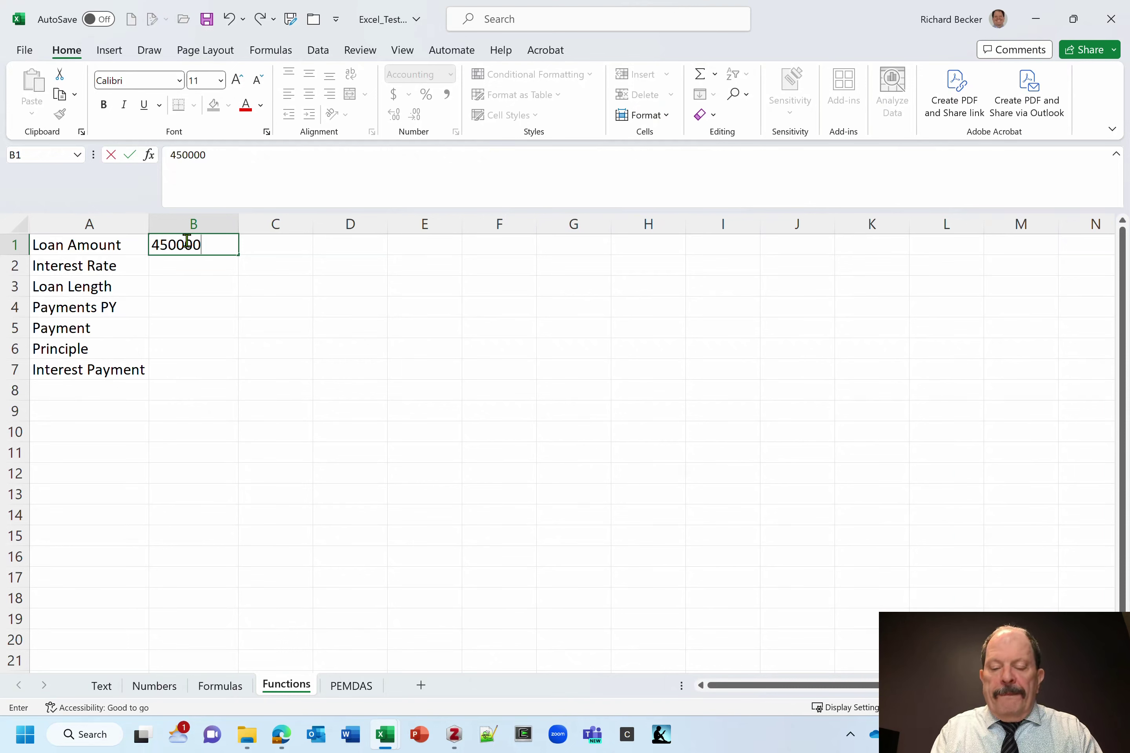
key(Return)
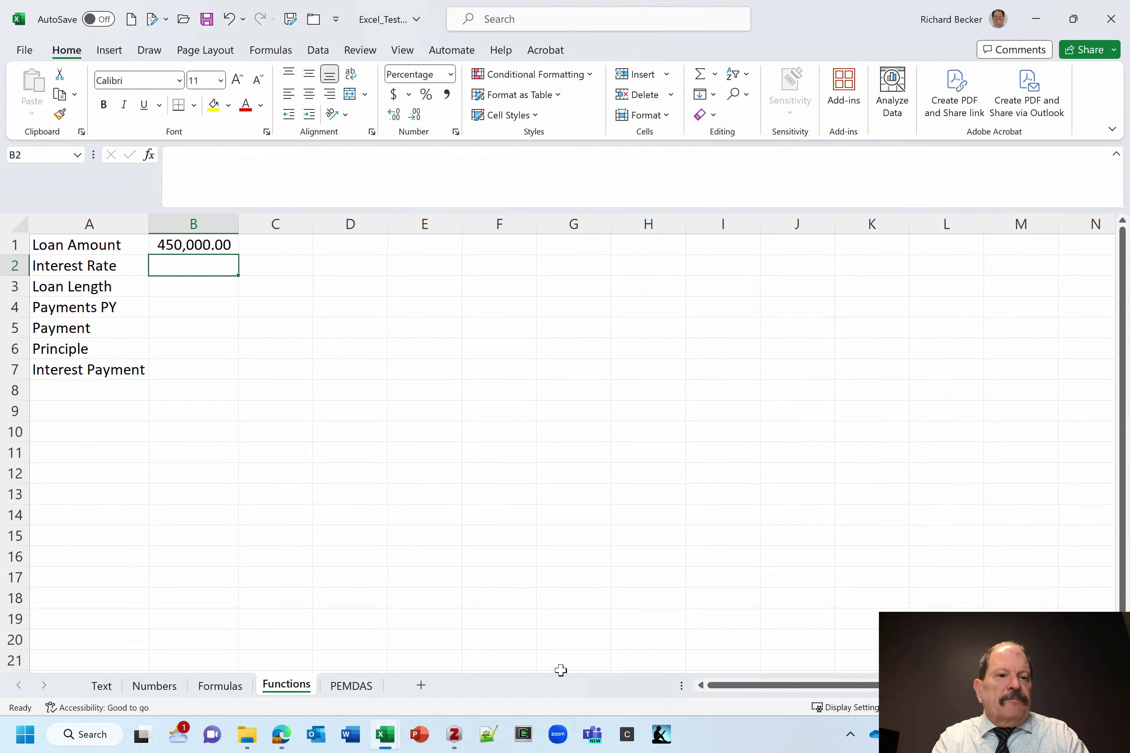
text(4%)
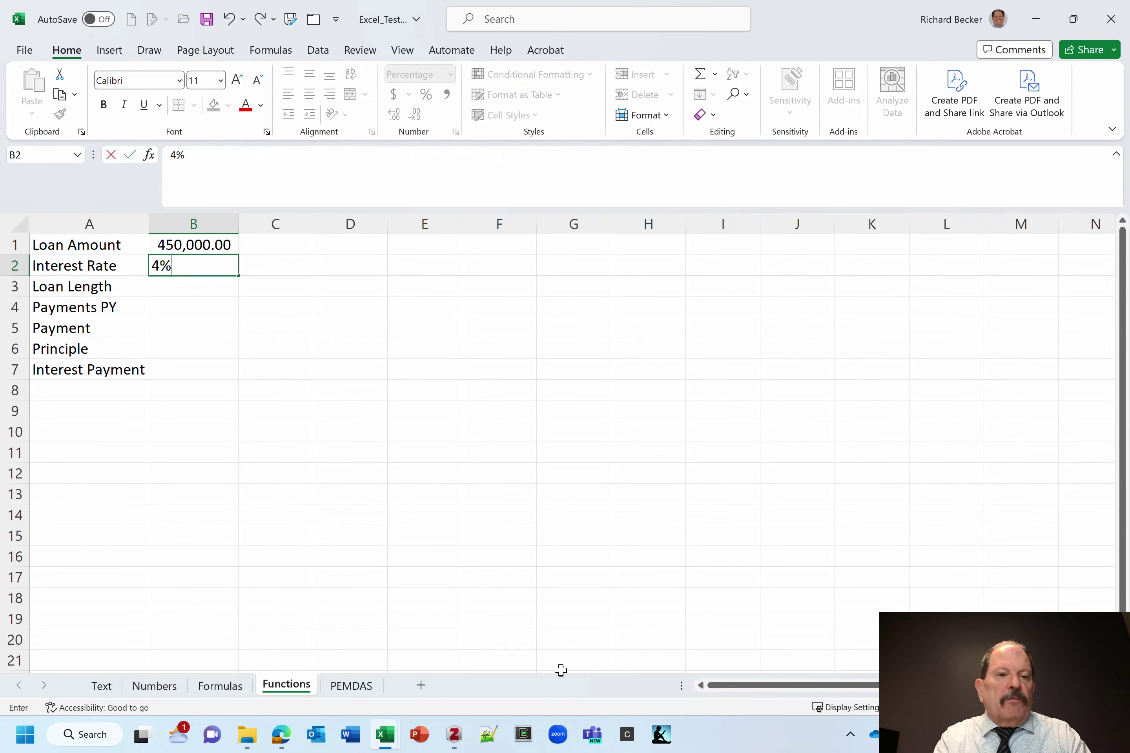
key(Return)
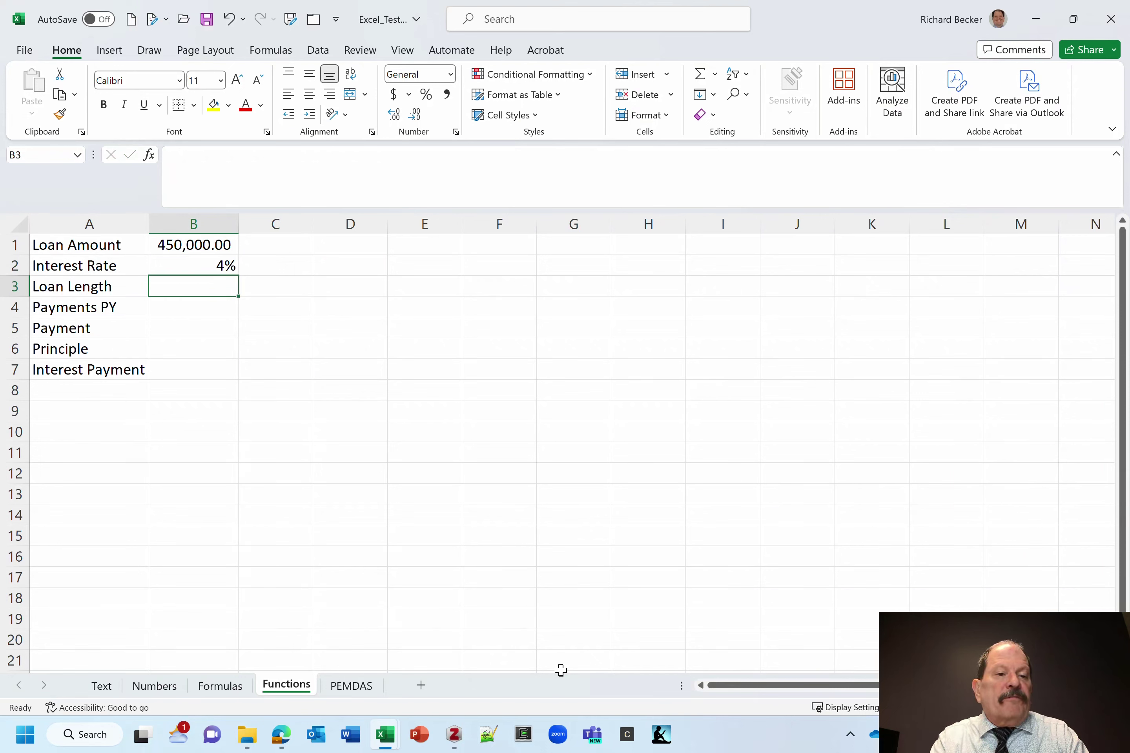
Step: Enter a loan length of 15 in cell B3 and 12 payments per year in B4
text(15)
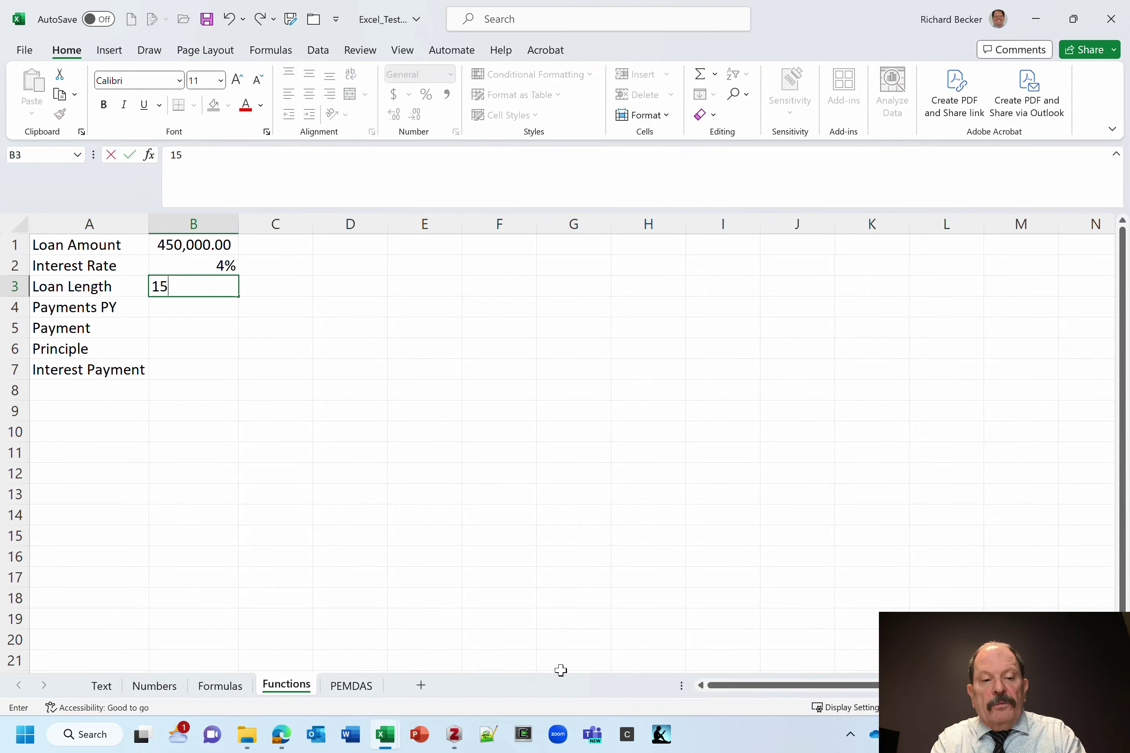
key(Return)
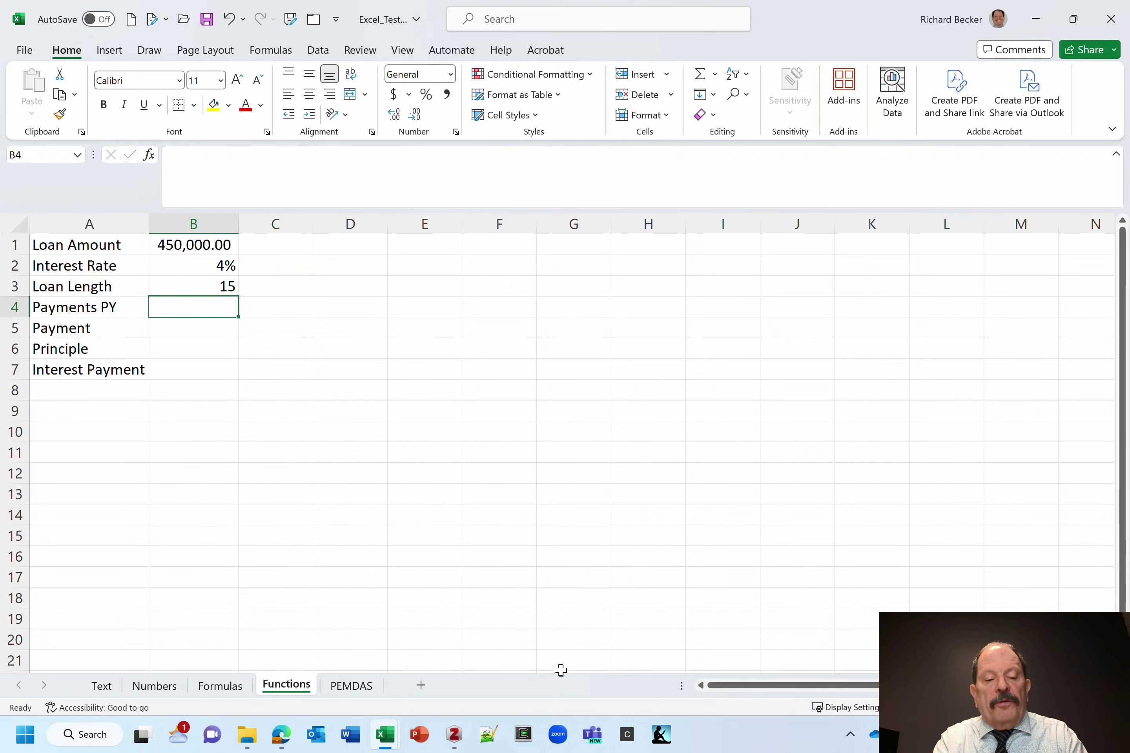
text(12)
key(Return)
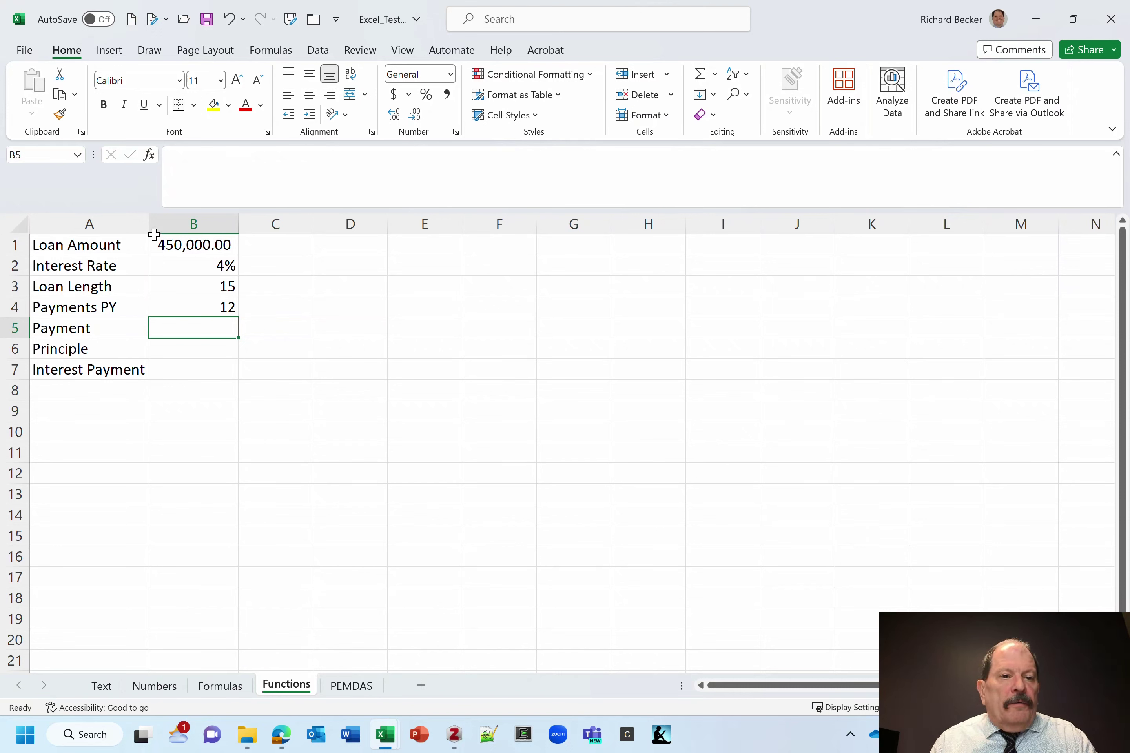
Step: Start inserting a function in the empty Payment cell B5 and look through the available function categories
drag(167, 243, 171, 303)
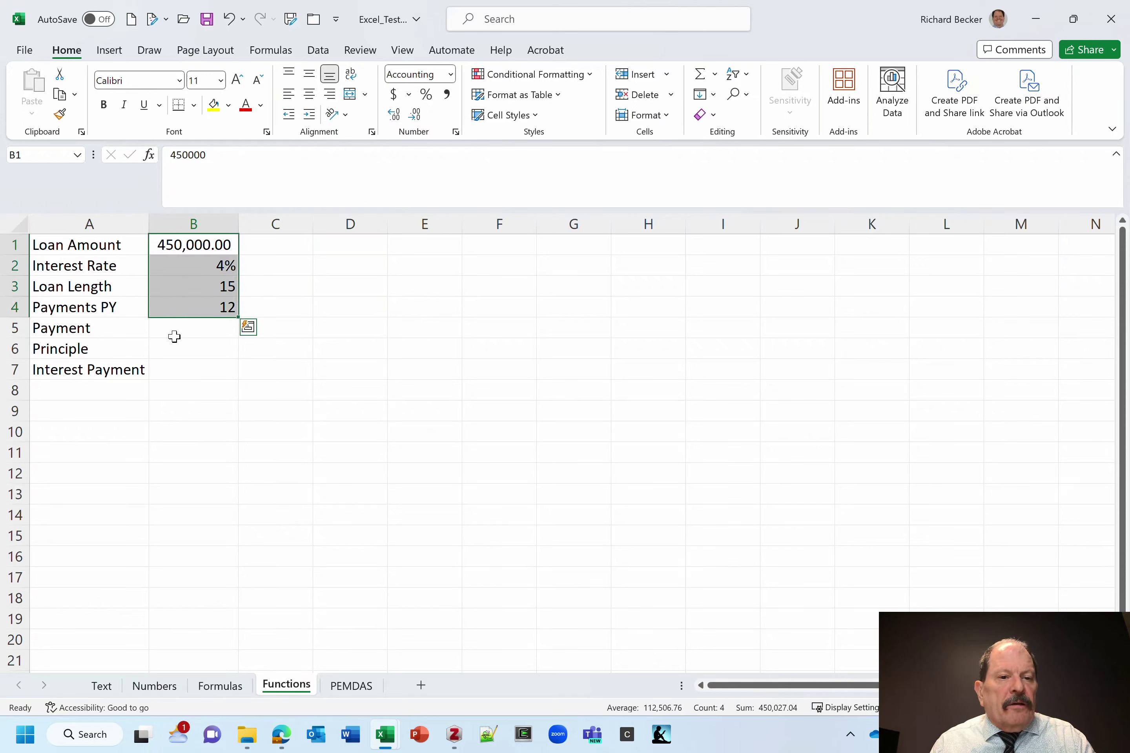
click(166, 328)
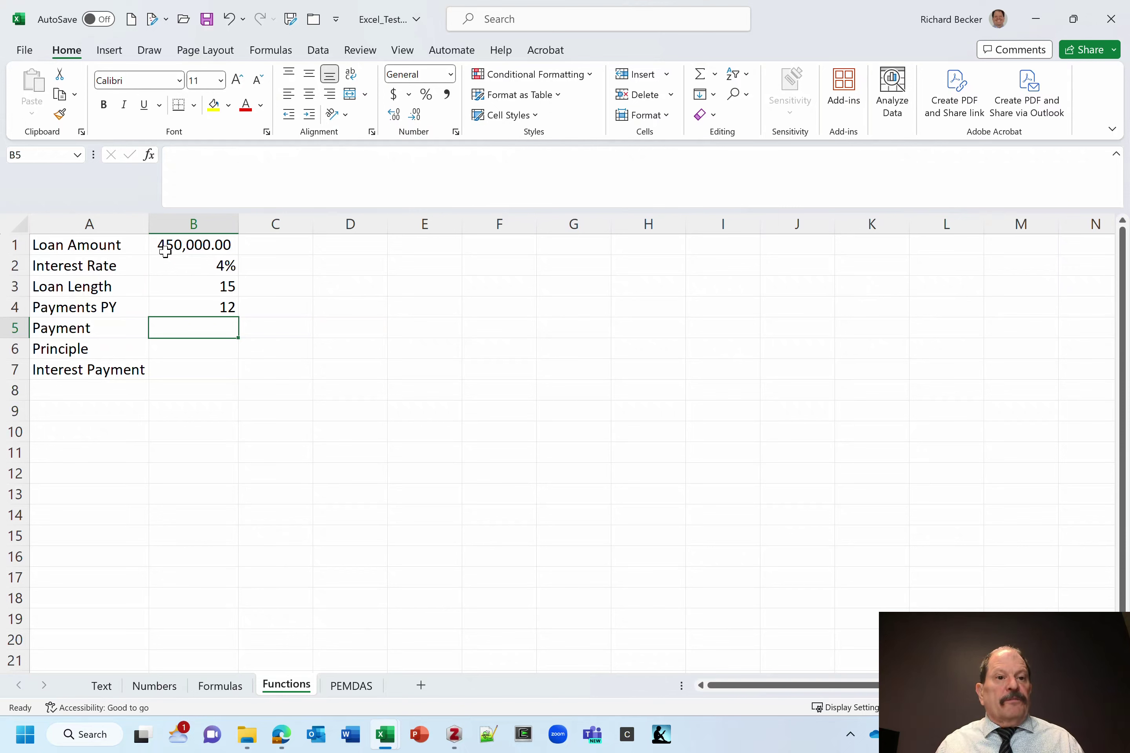
click(149, 155)
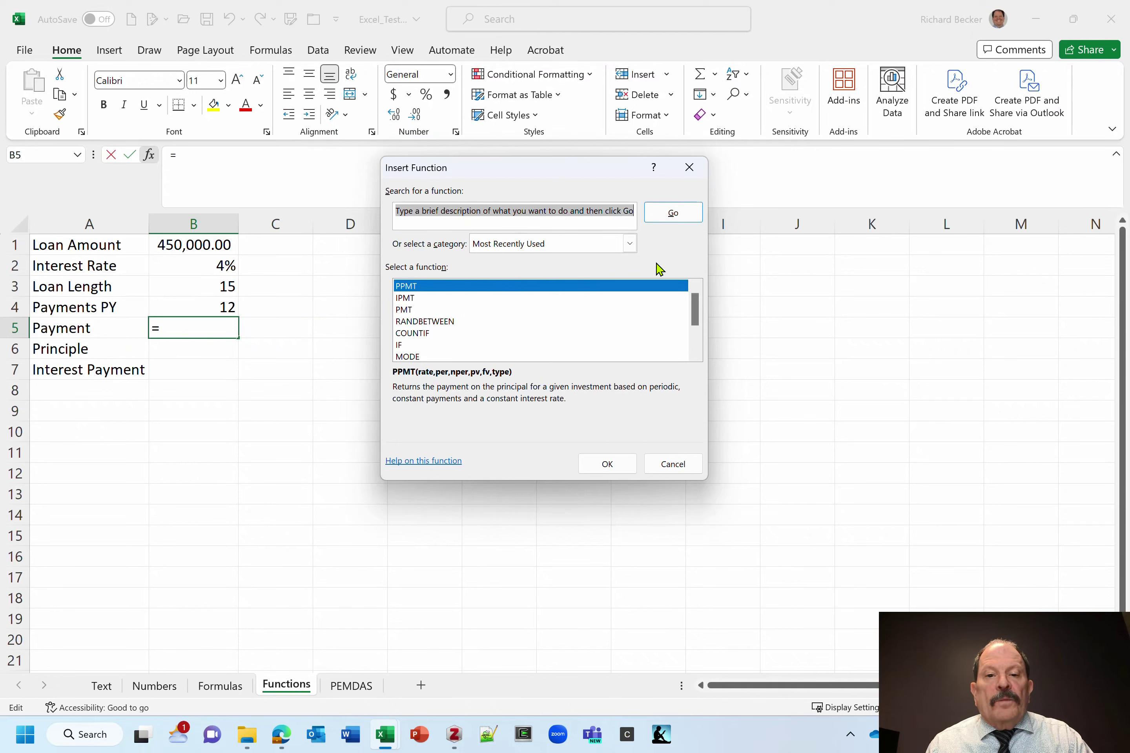
click(629, 244)
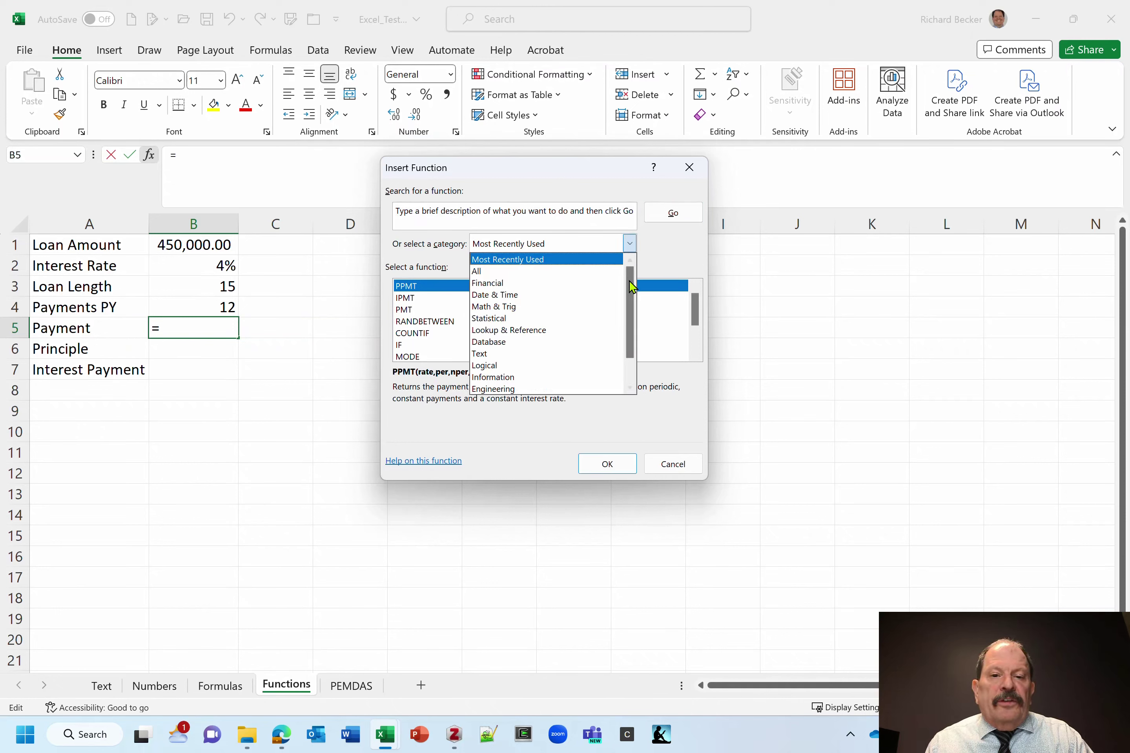
scroll(632, 290, down, 1)
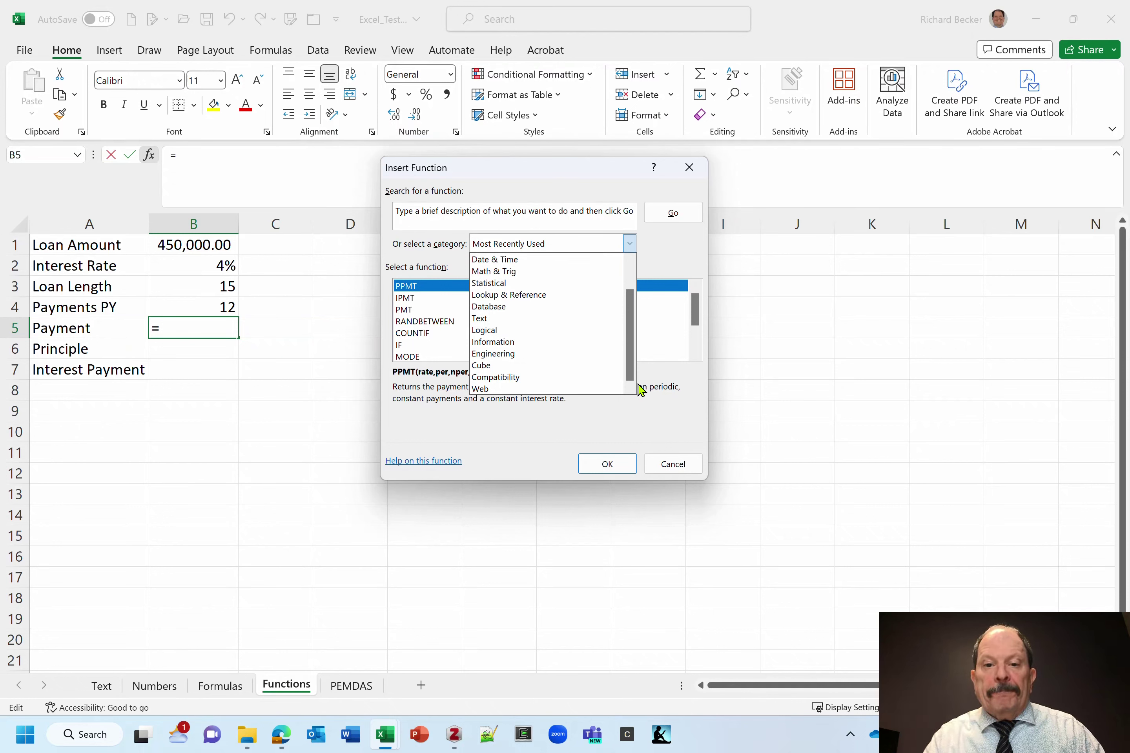
click(653, 254)
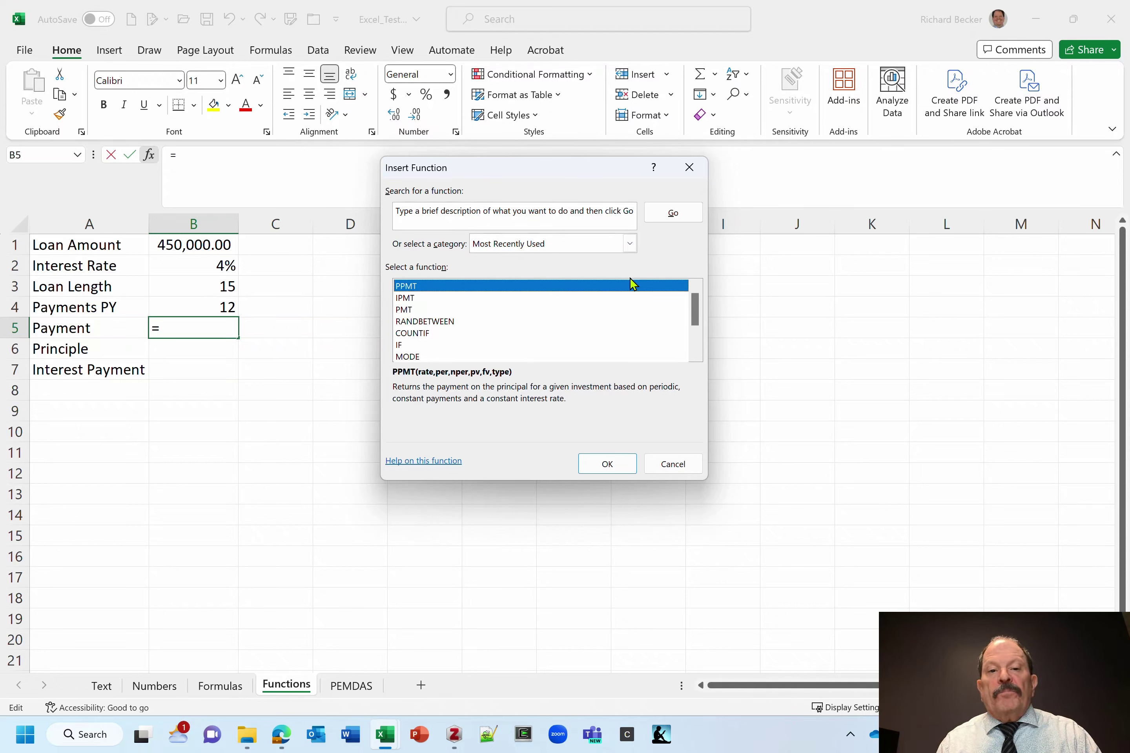
Step: Search the functions for "loan payment" and choose PMT for cell B5
click(522, 214)
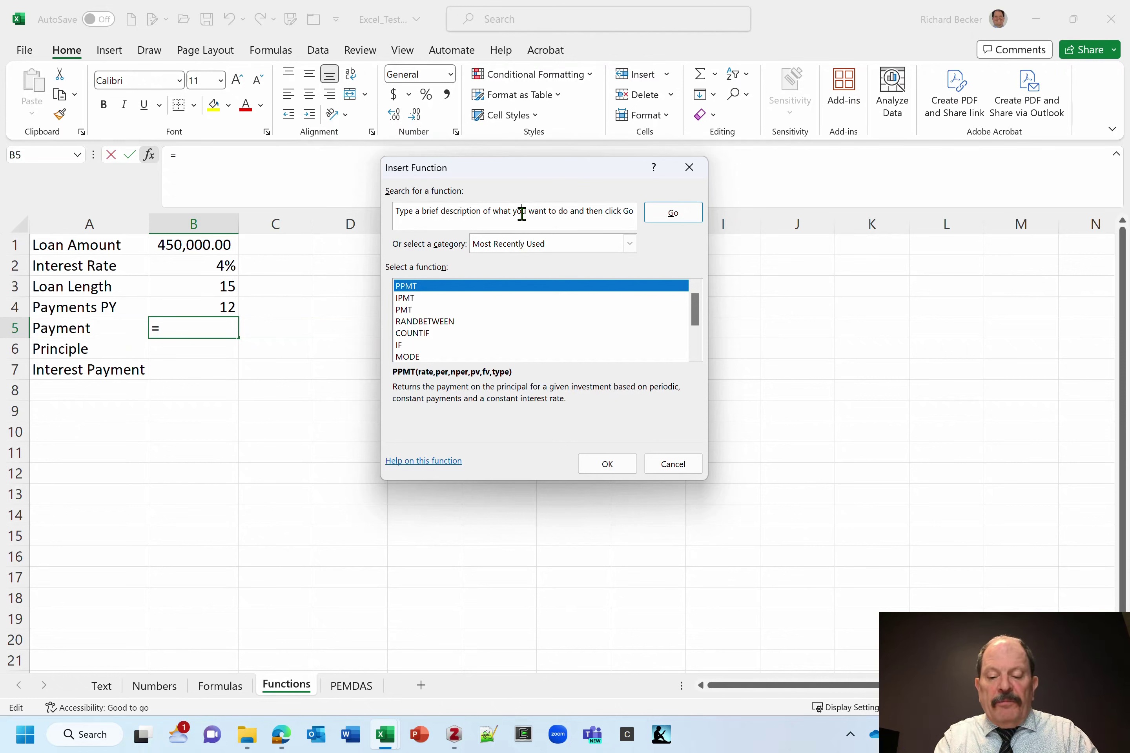
click(522, 214)
text(Loan)
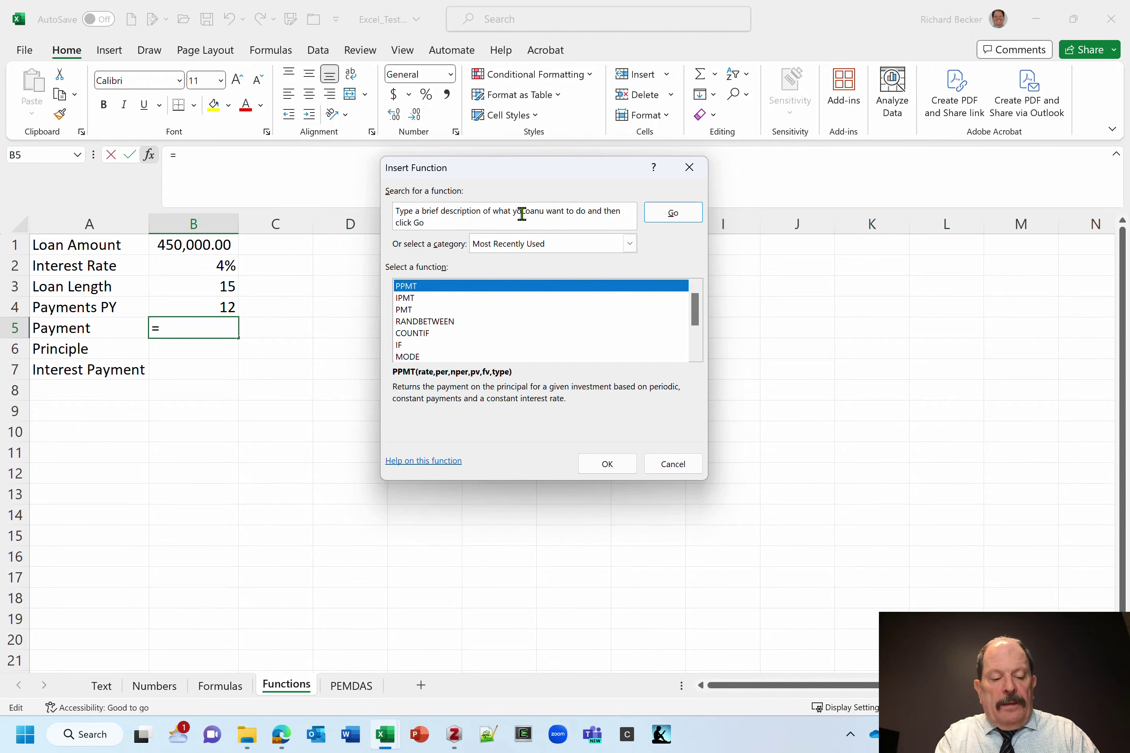
key(ctrl+a)
text(loan pay)
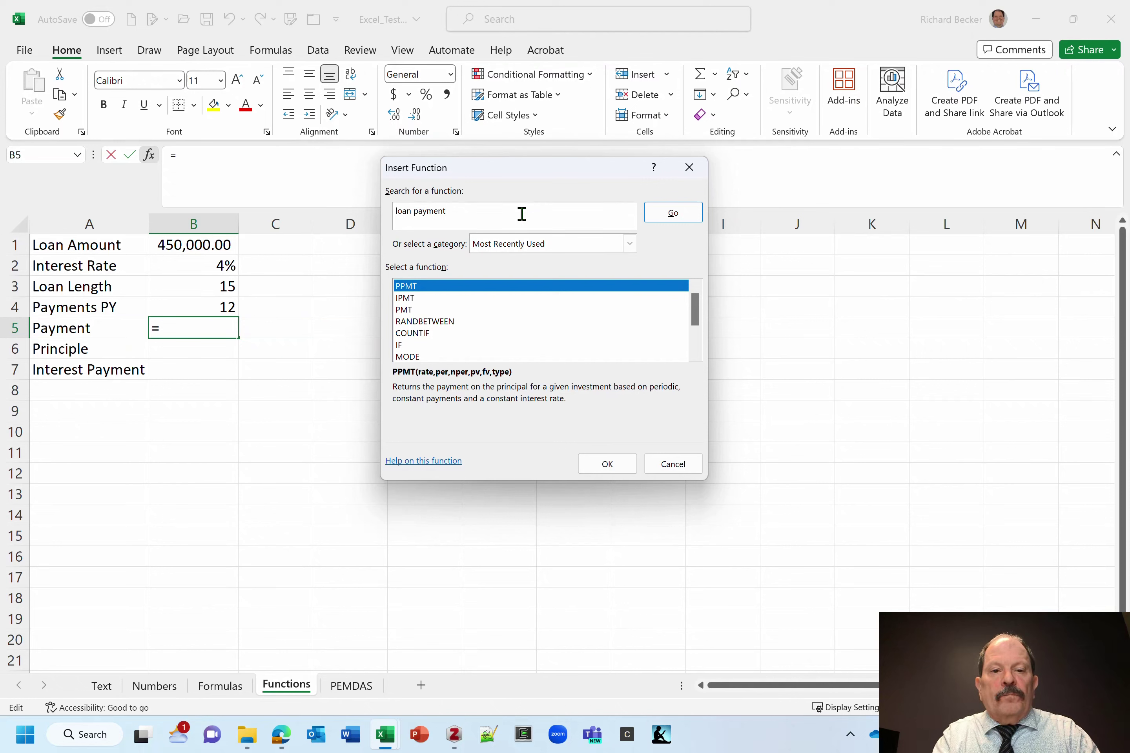
key(Return)
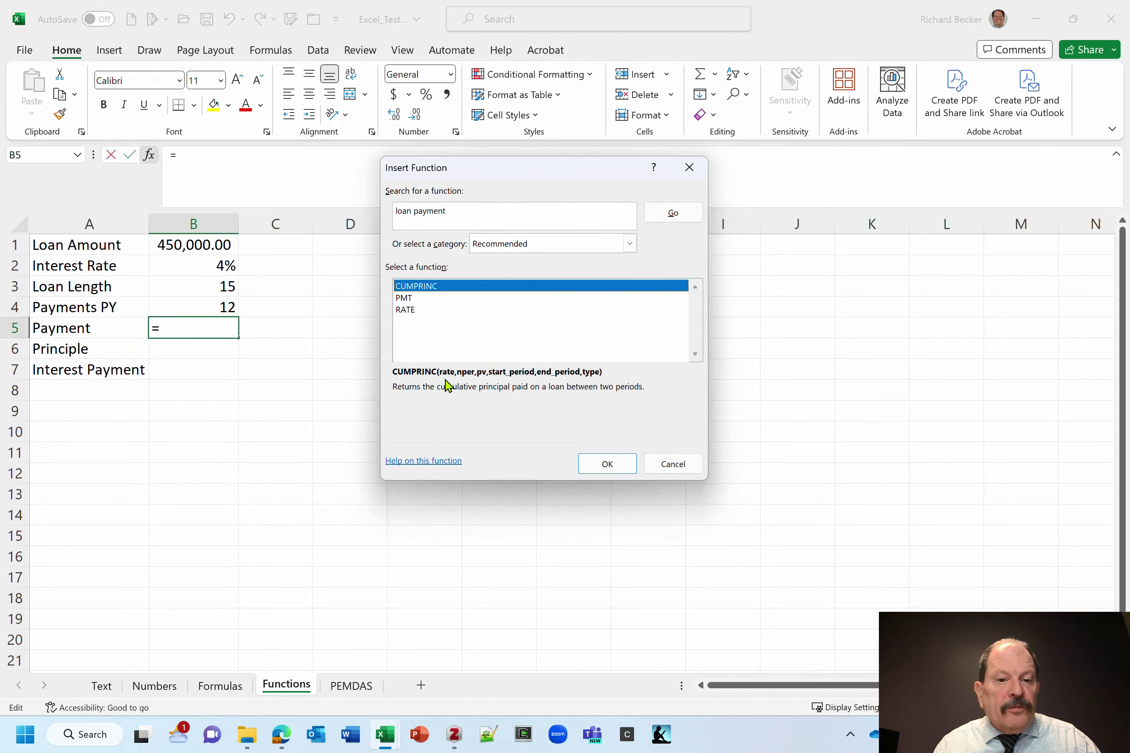
click(403, 299)
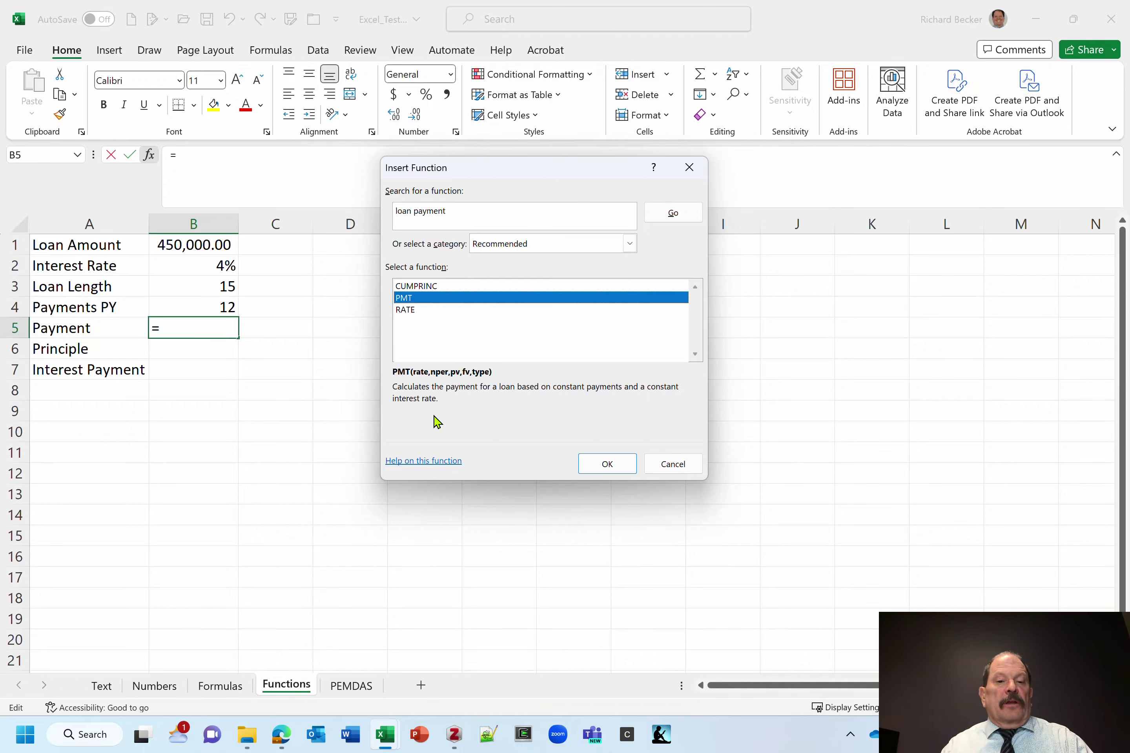
click(624, 468)
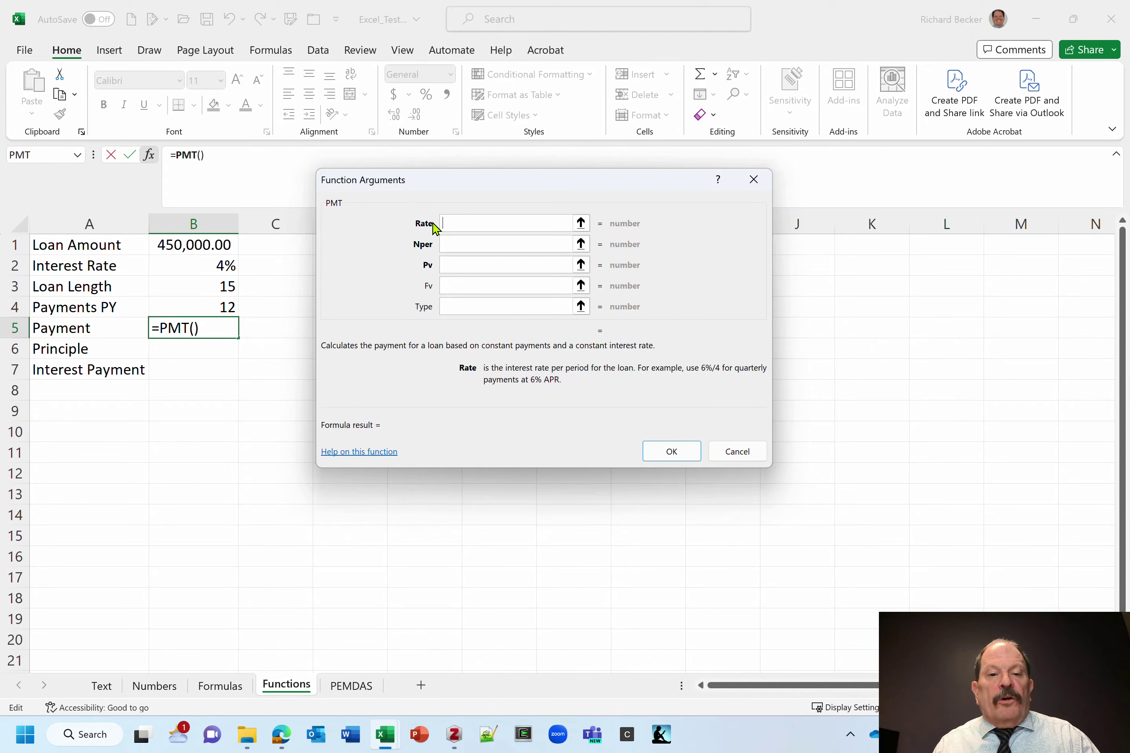
Step: Set the Rate argument of PMT to the interest rate divided by the payments per year, B2/B4
click(493, 221)
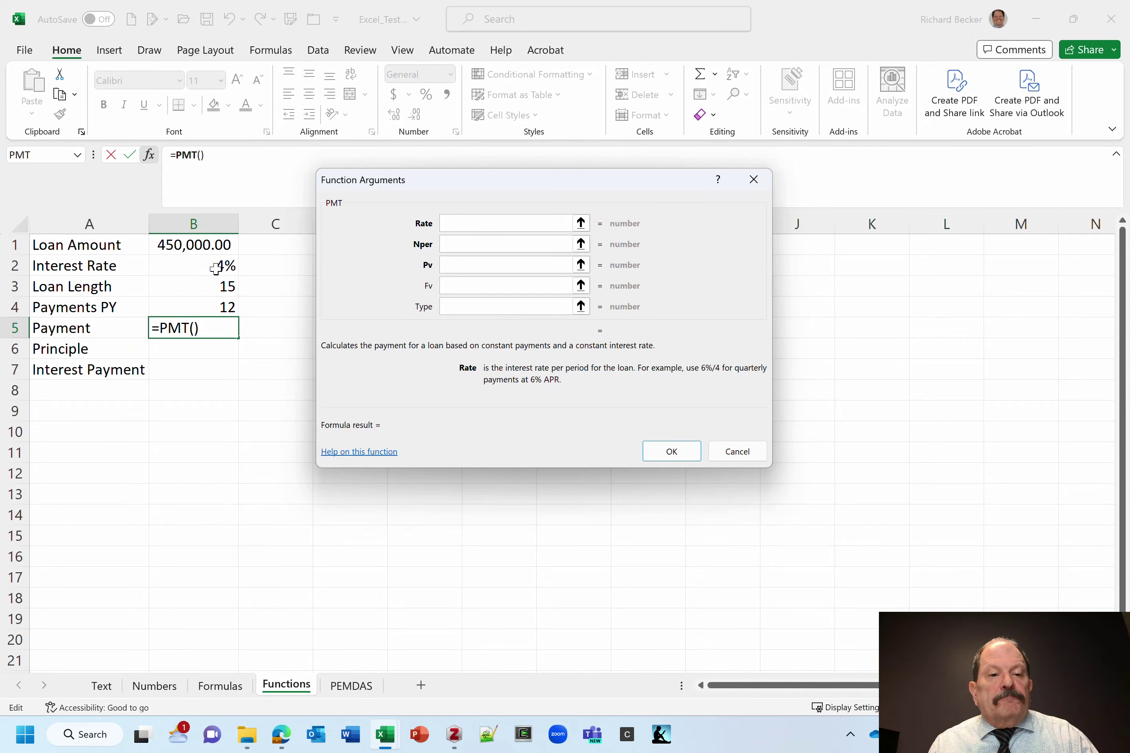
click(189, 269)
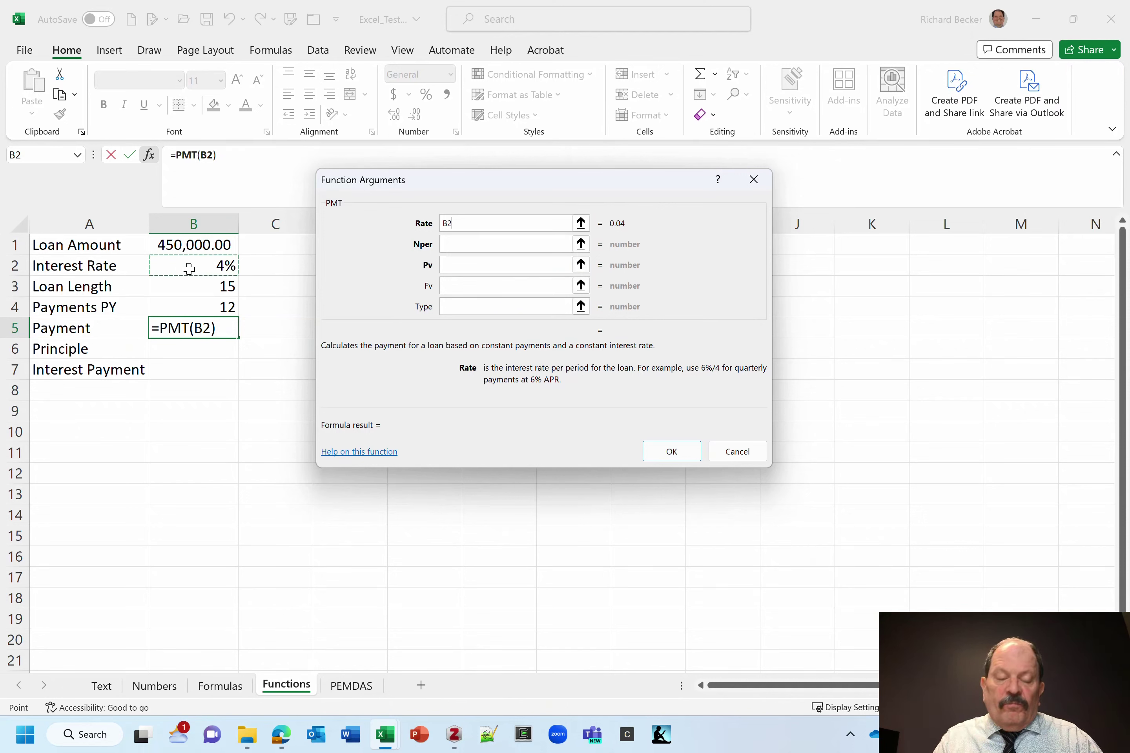
text(/)
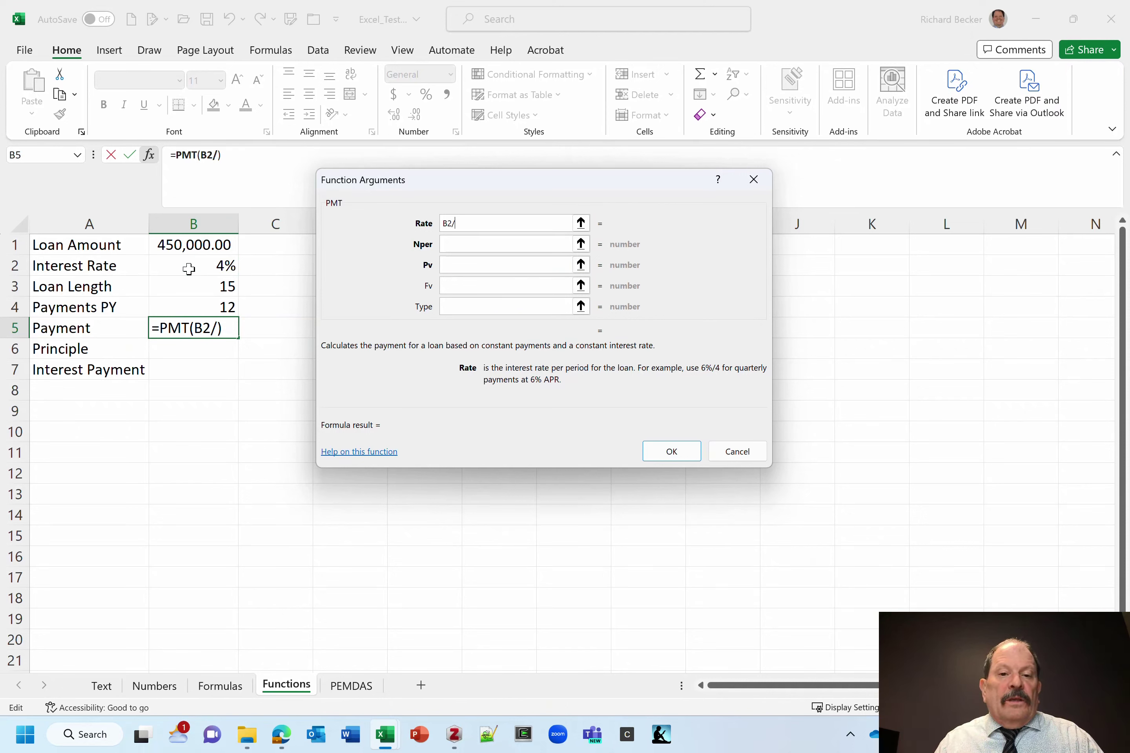
click(187, 306)
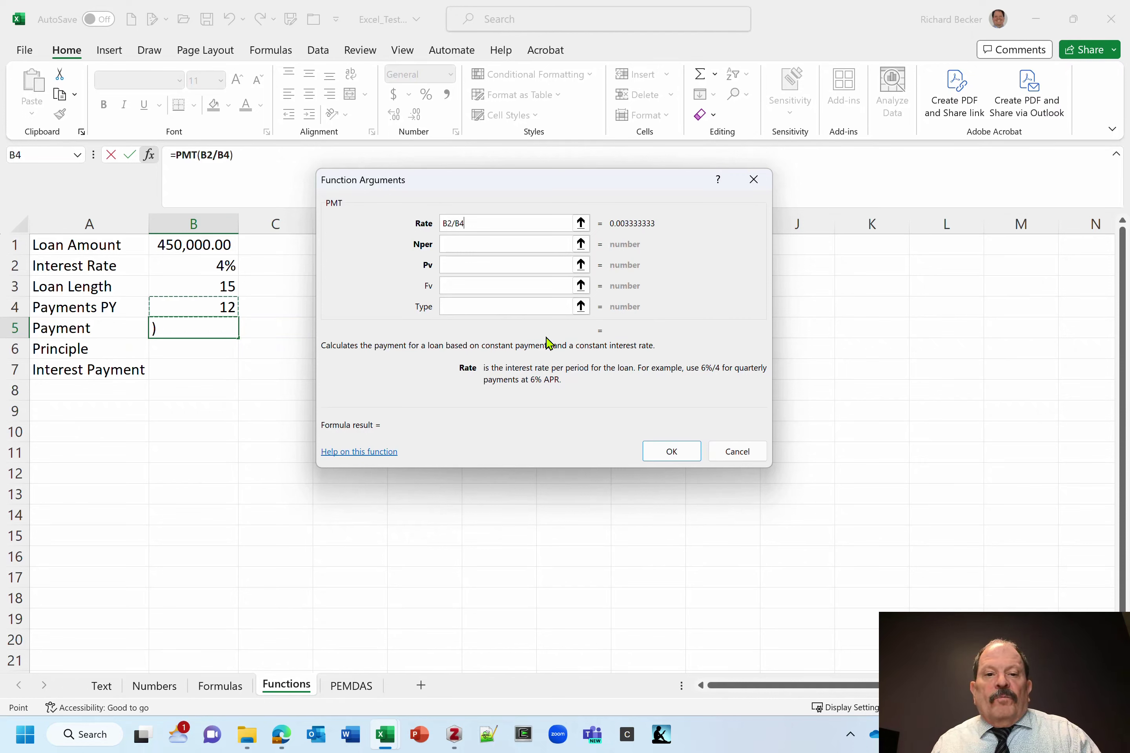
Step: Set the Nper argument of PMT to the loan length multiplied by the payments per year, B3*B4
click(500, 251)
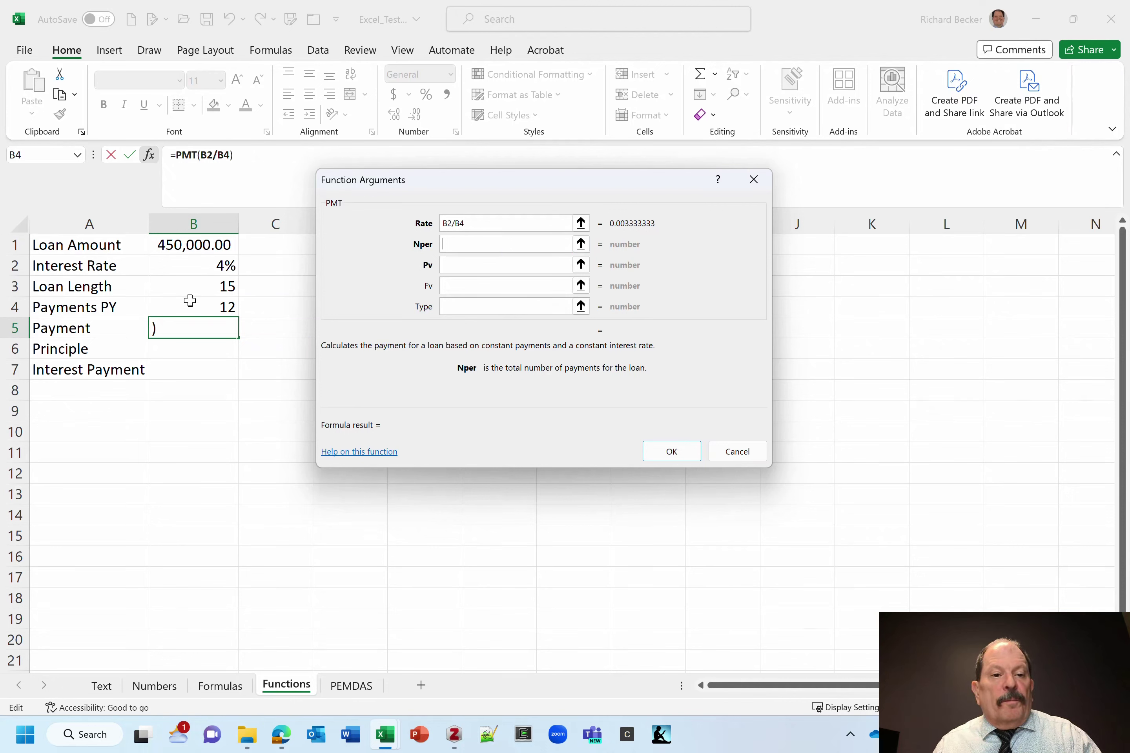
click(189, 289)
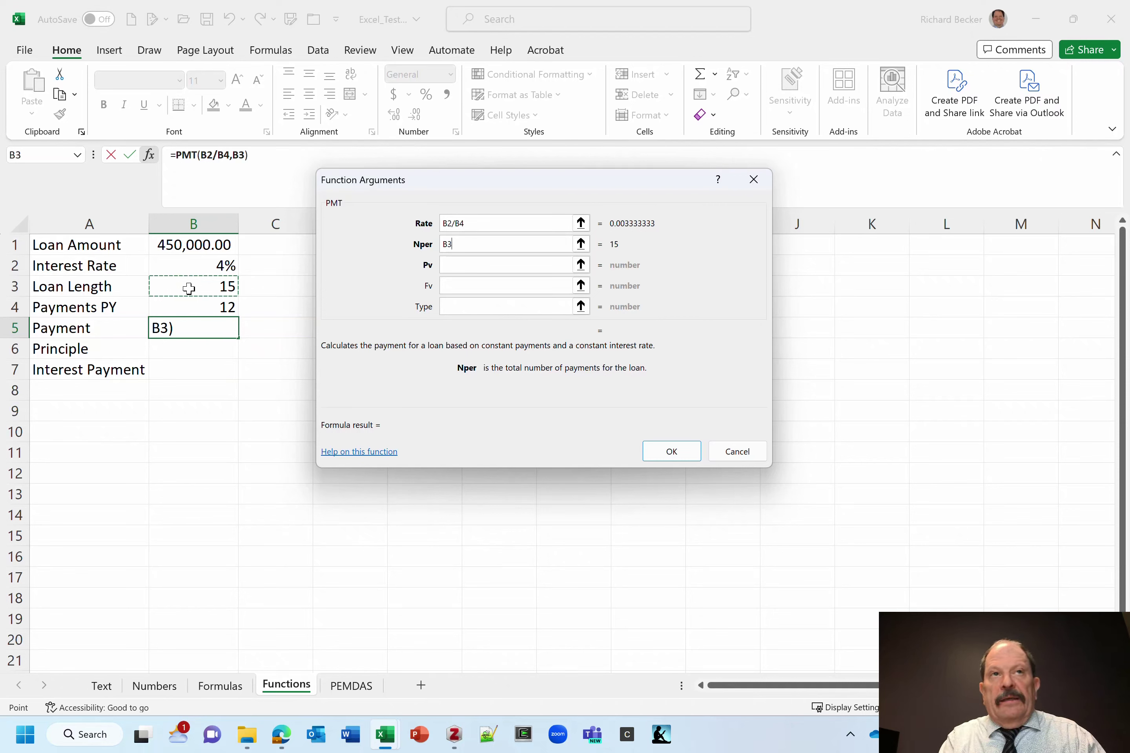
text(*)
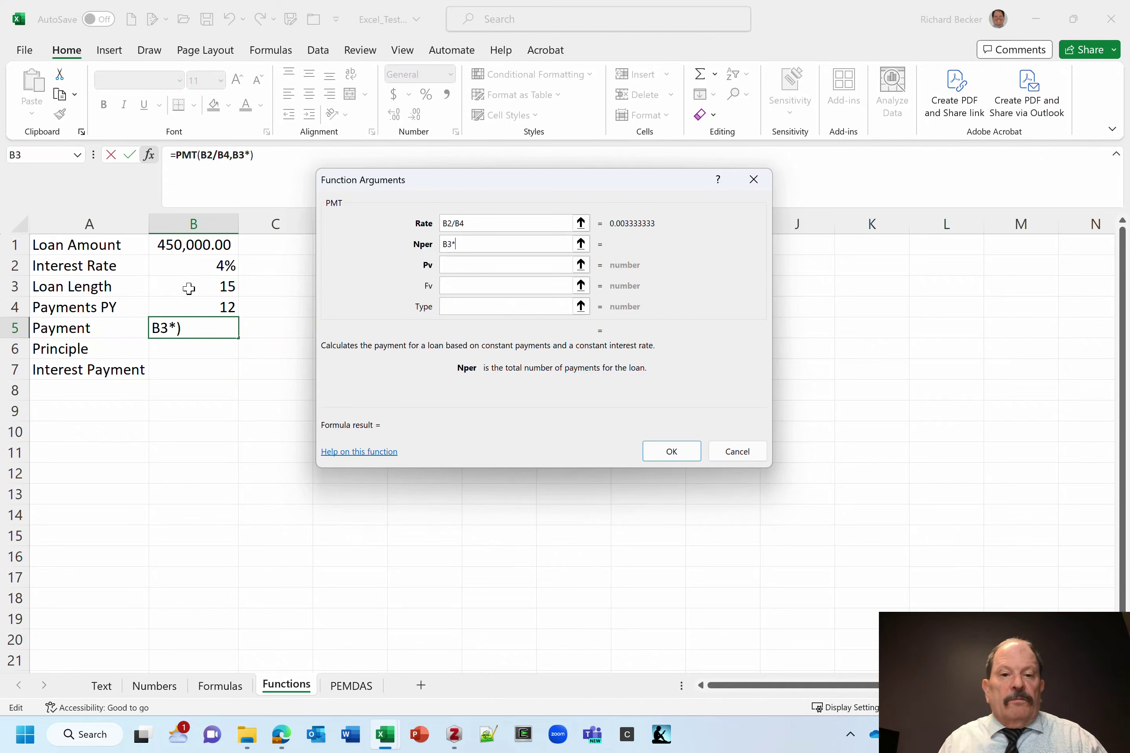
click(216, 310)
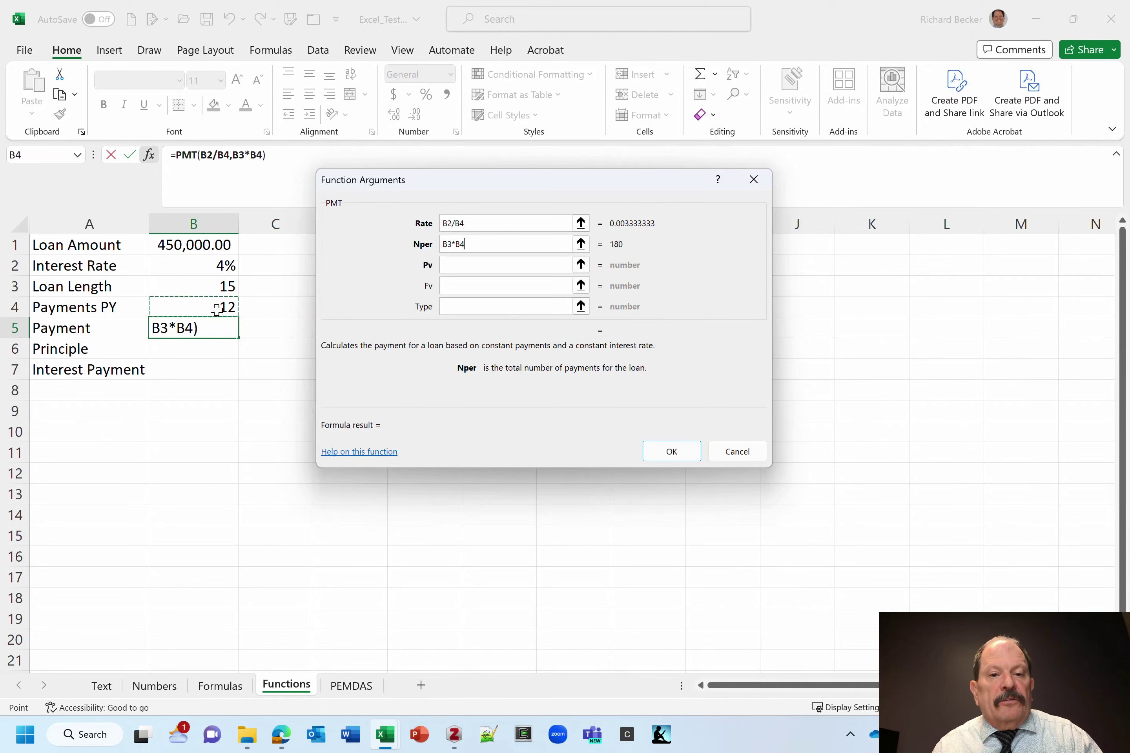
Step: Set the Pv argument of PMT to the loan amount in B1 and insert the function into B5
click(530, 266)
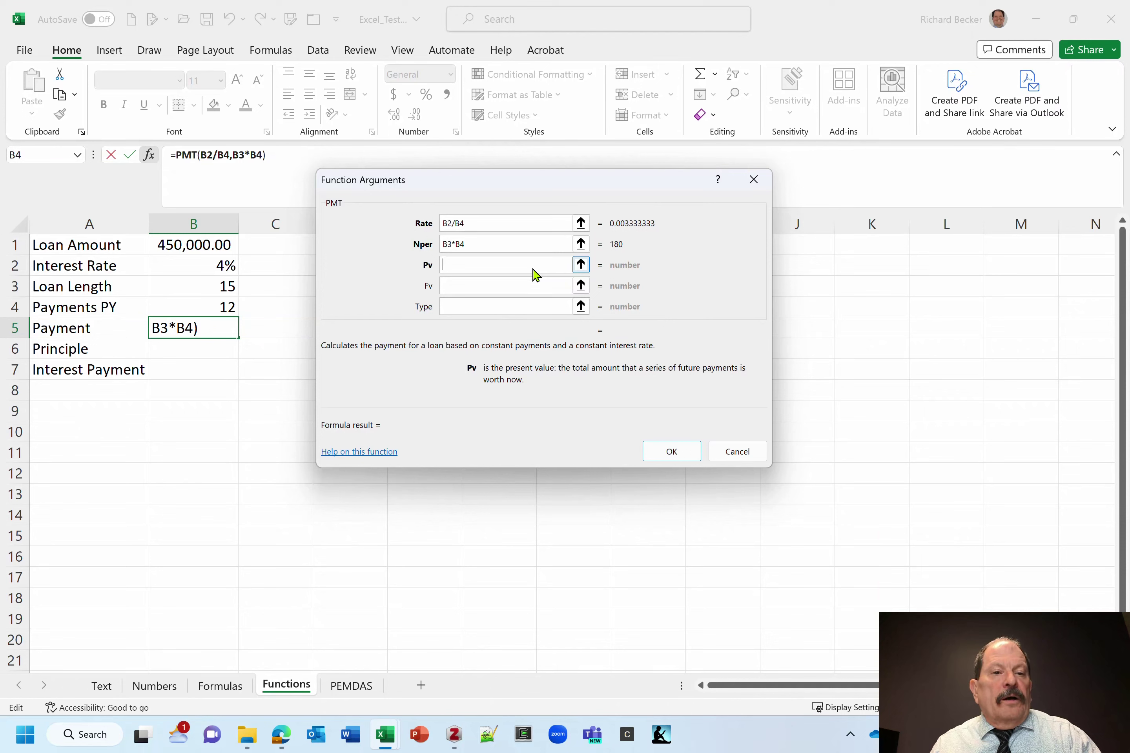
click(196, 244)
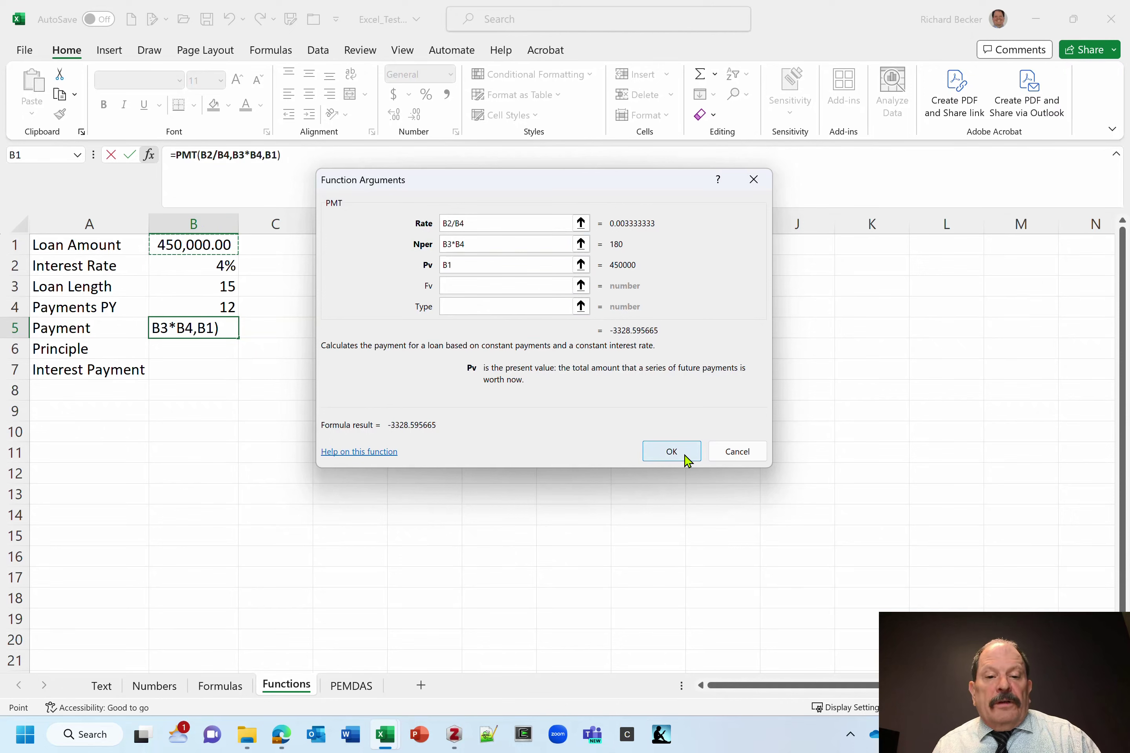
click(671, 452)
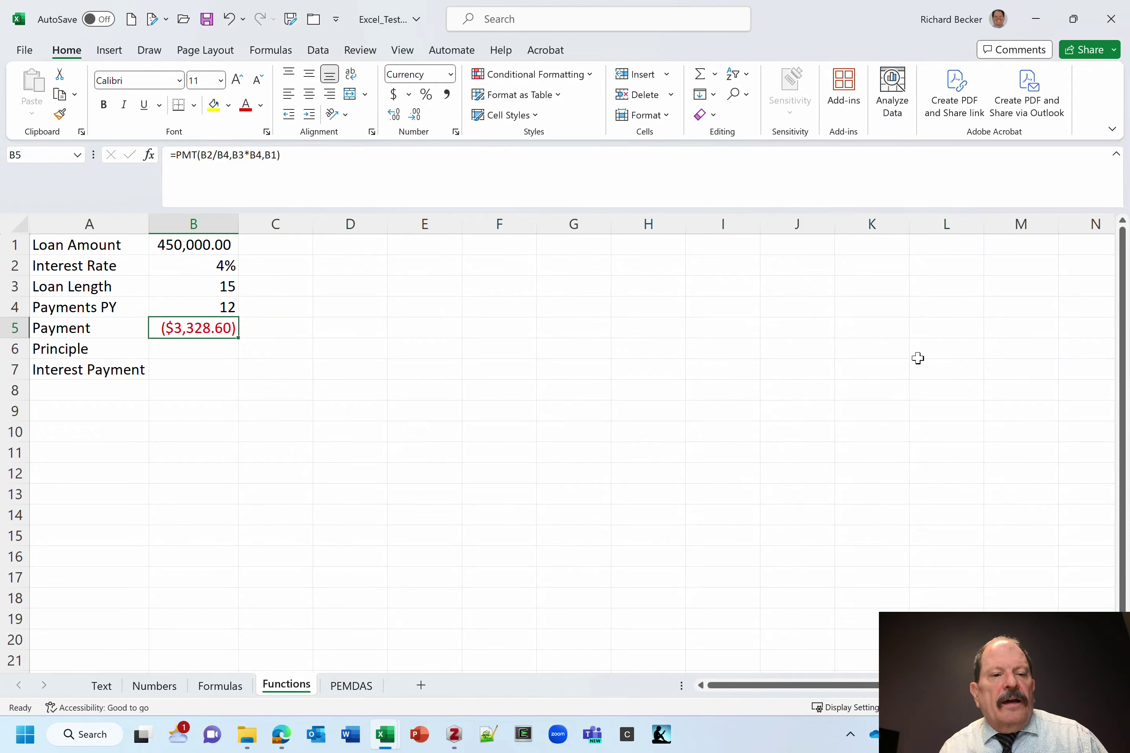
Step: Try a loan length of 30 in cell B3 and set it back to 15
click(182, 287)
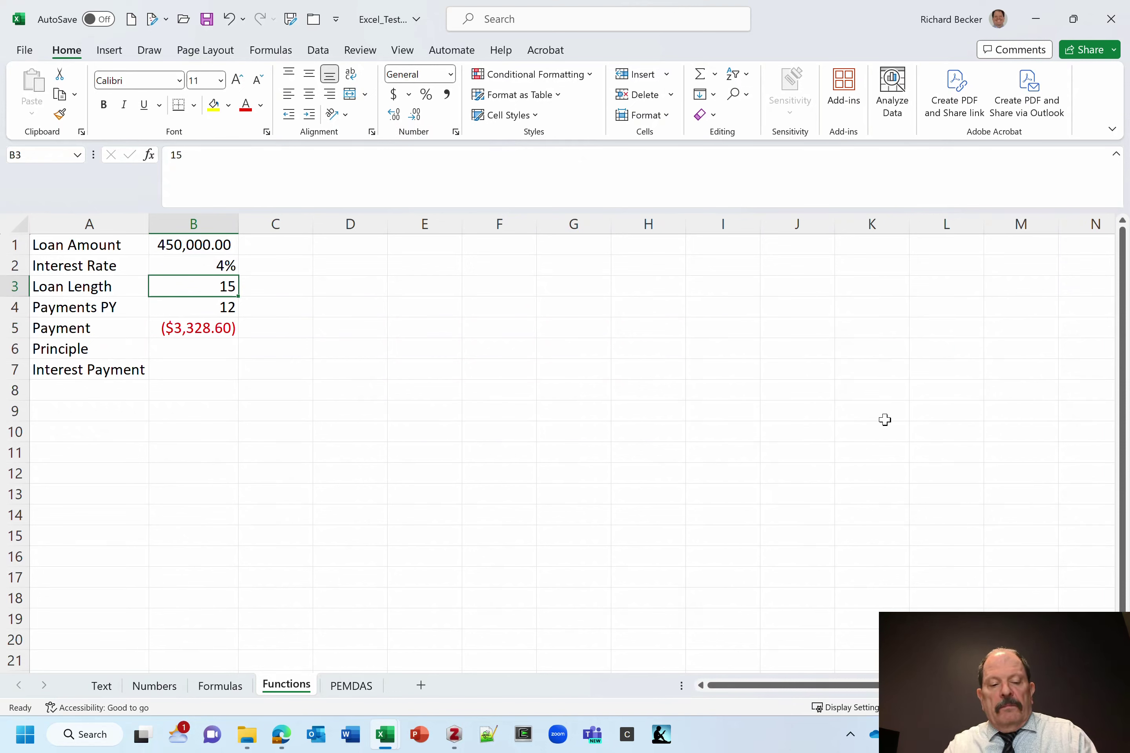
text(30)
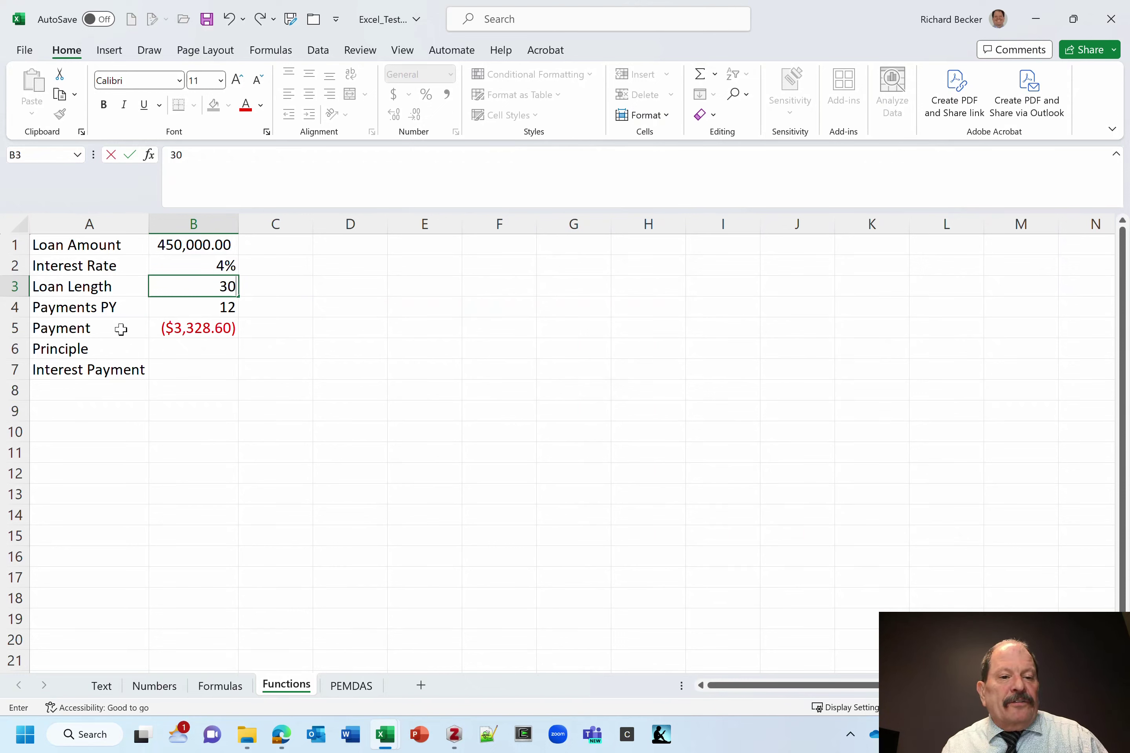
click(130, 157)
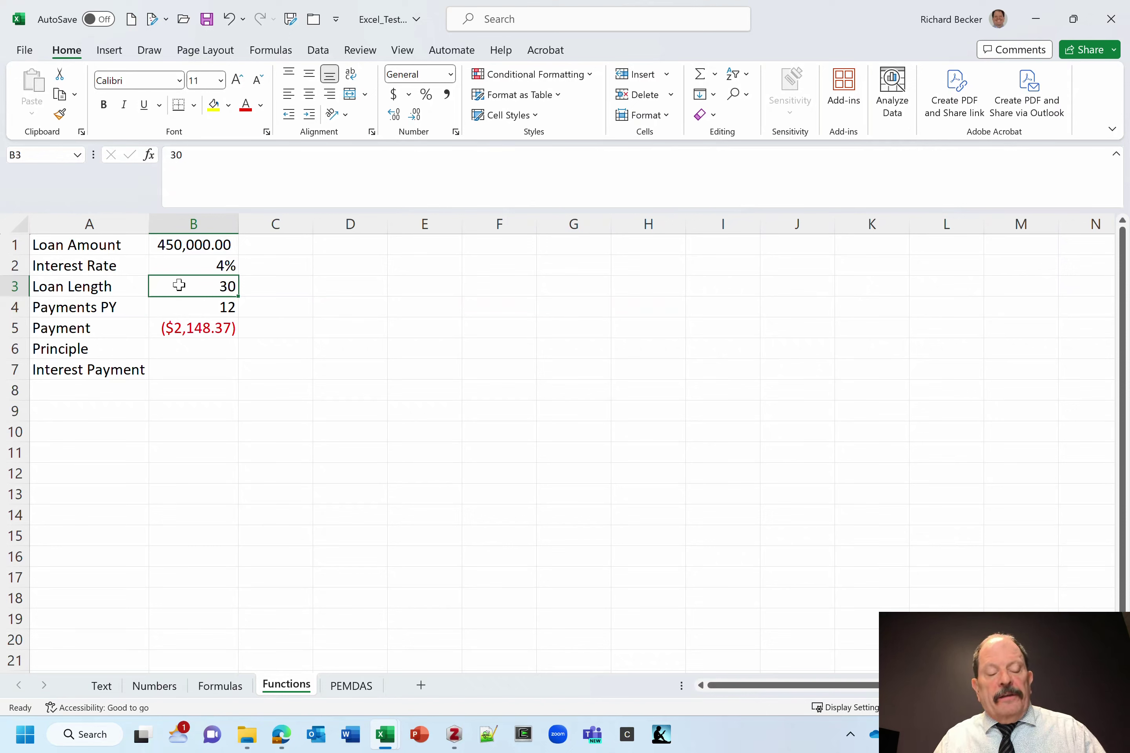
text(15)
key(Return)
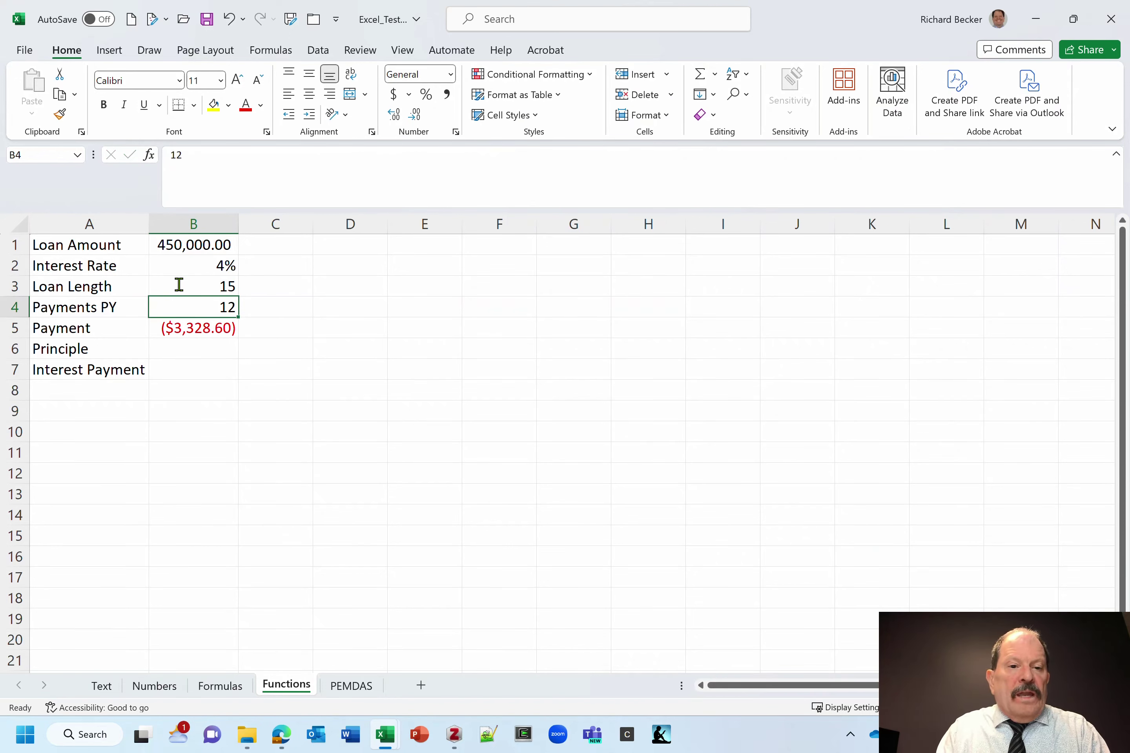
Step: Start inserting a function in the Interest Payment cell B7 and search the functions for "interest payment"
key(Return)
key(Down)
key(Down)
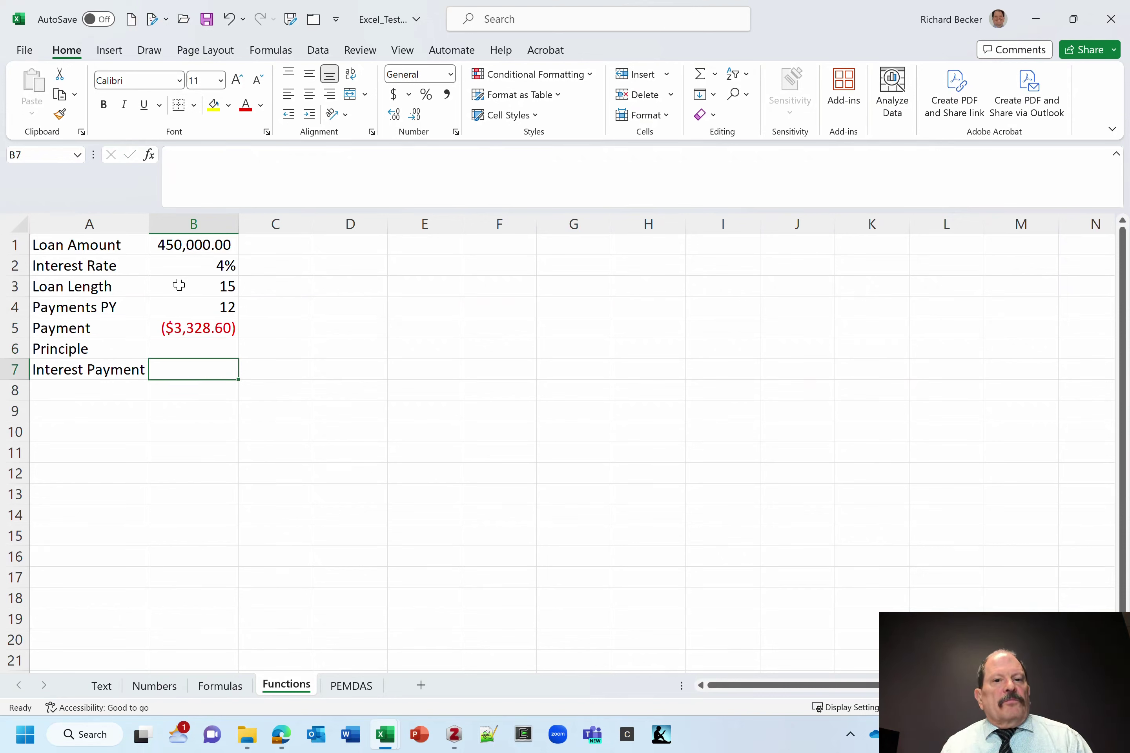
click(150, 156)
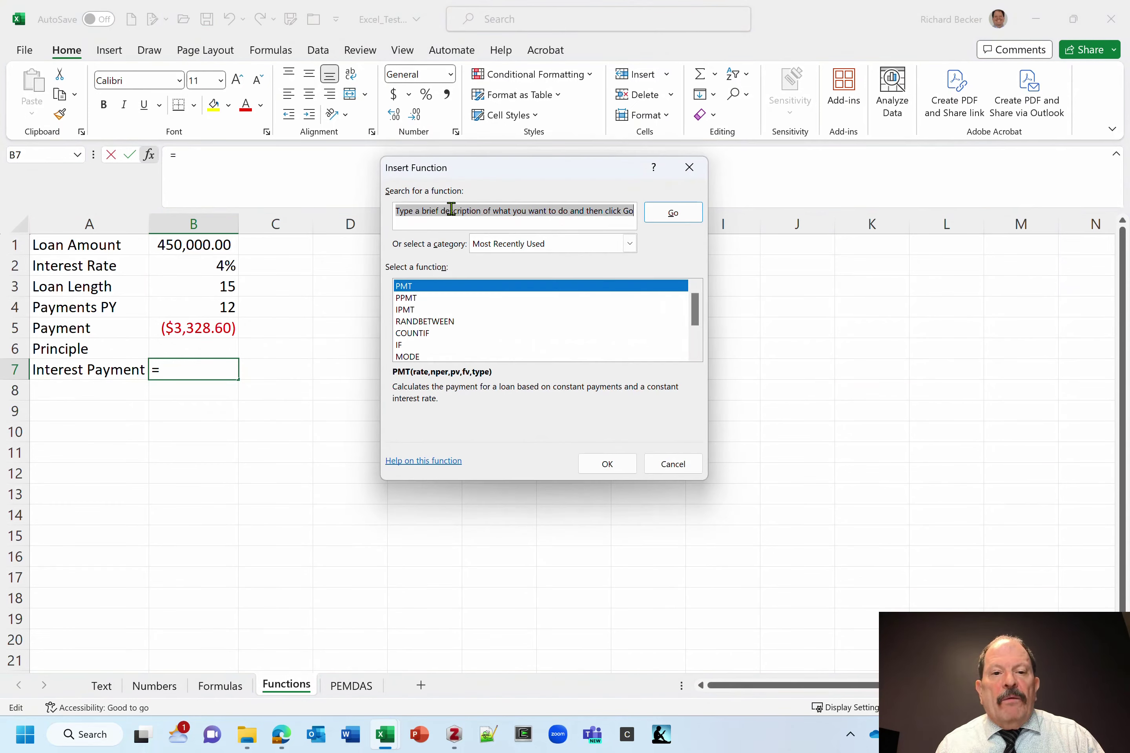
text(inter)
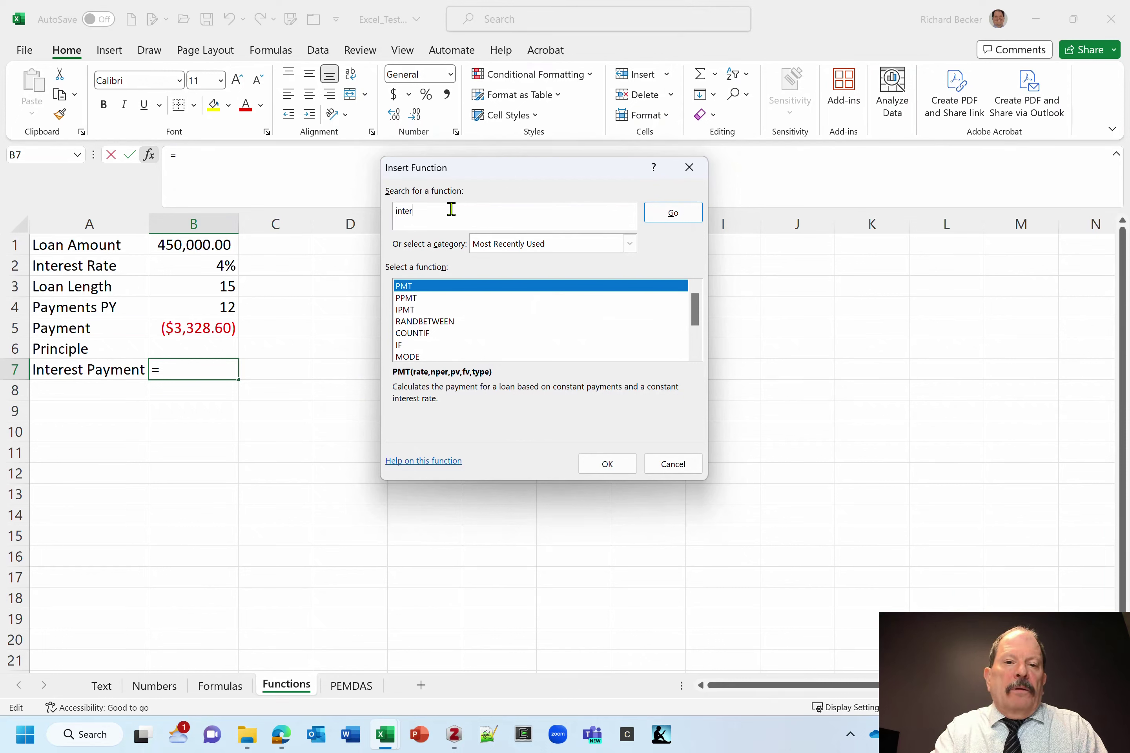
text(est payment)
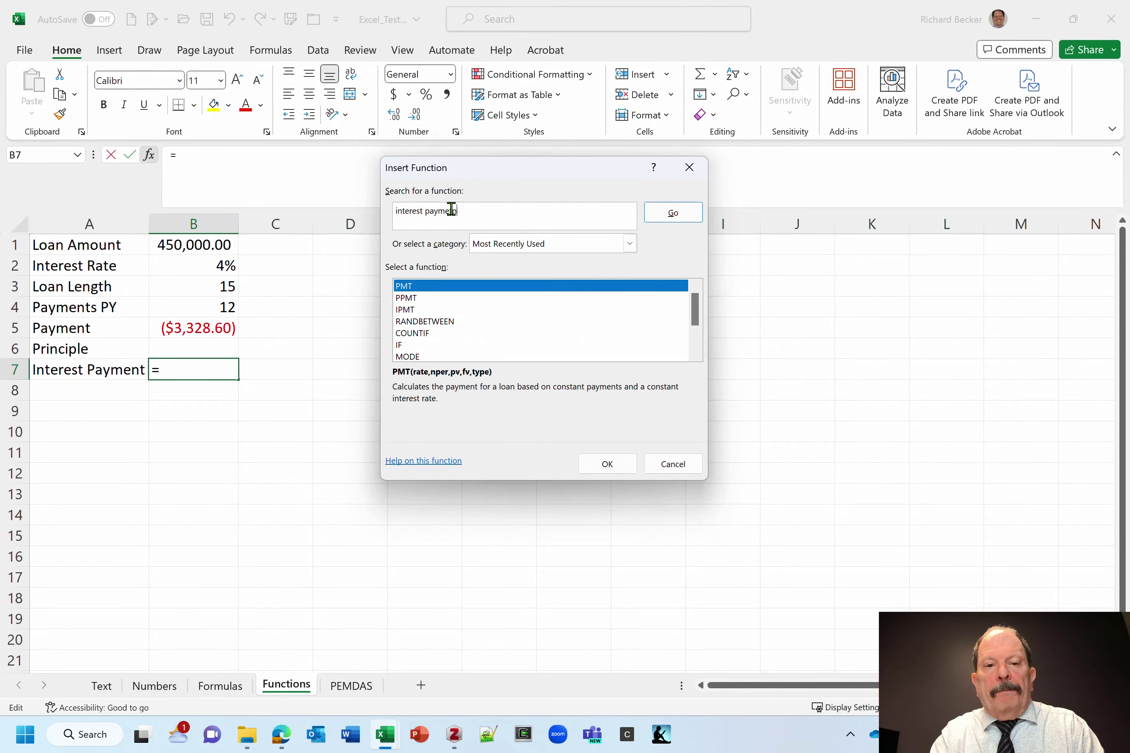
key(Return)
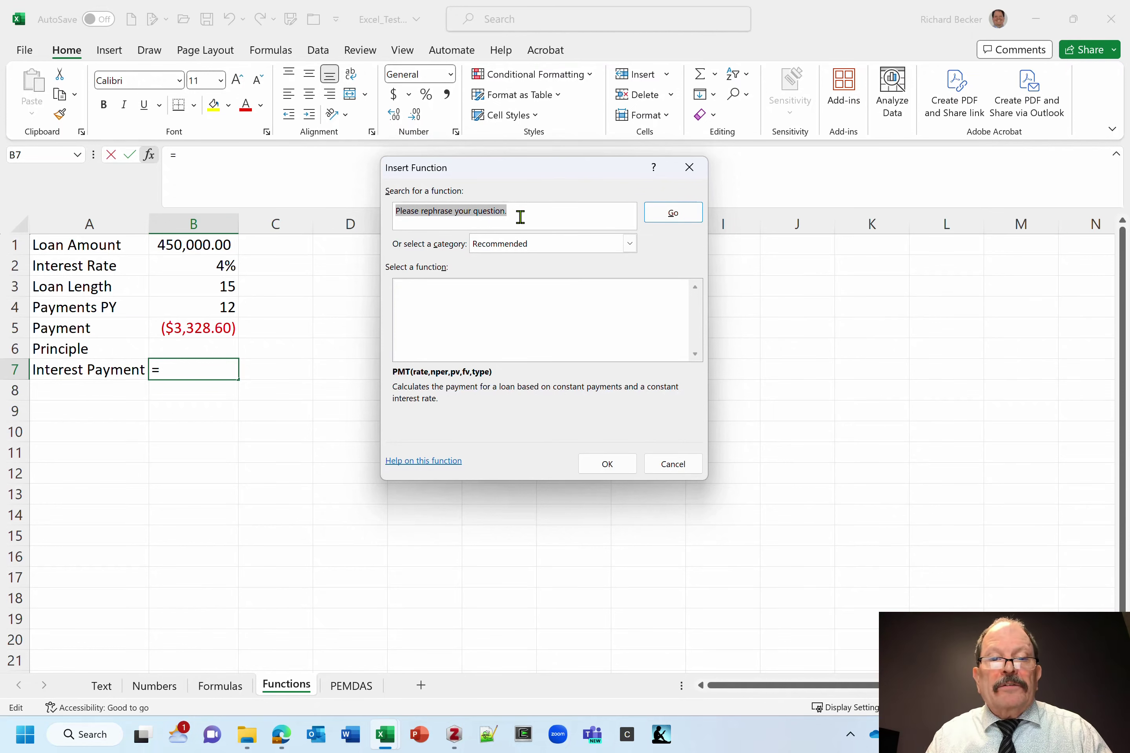
Step: Search the functions for "interest" and choose IPMT for the Interest Payment cell B7
text(interest)
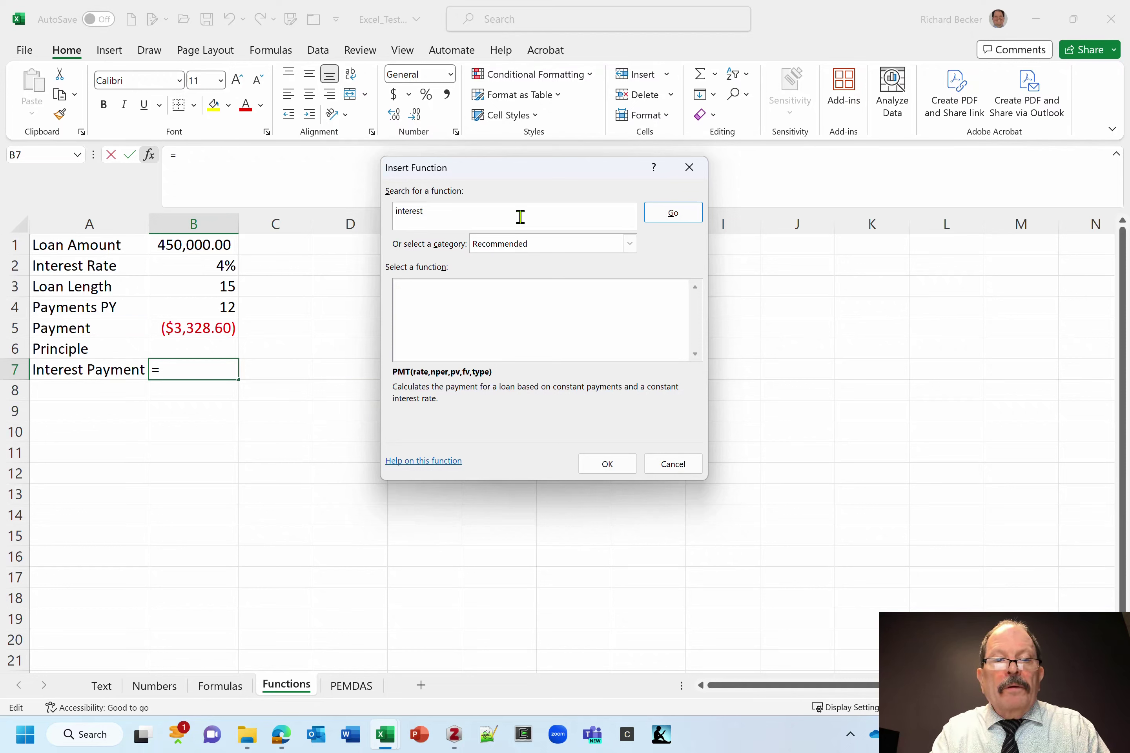
key(Return)
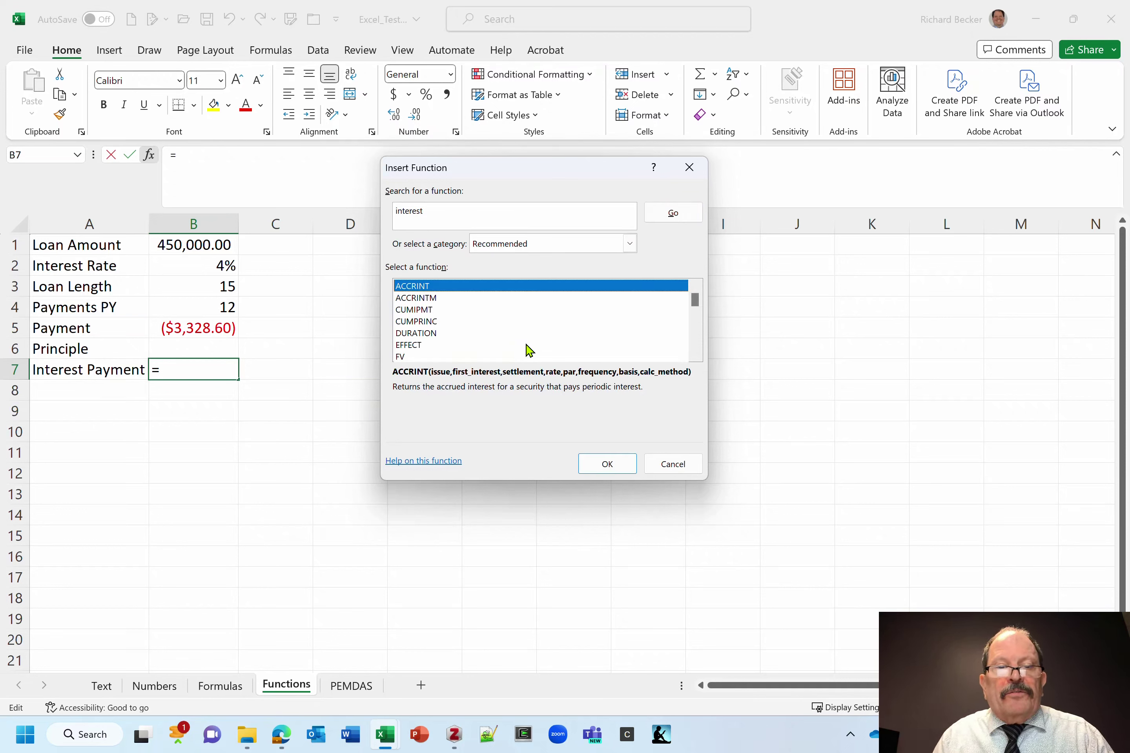
click(695, 355)
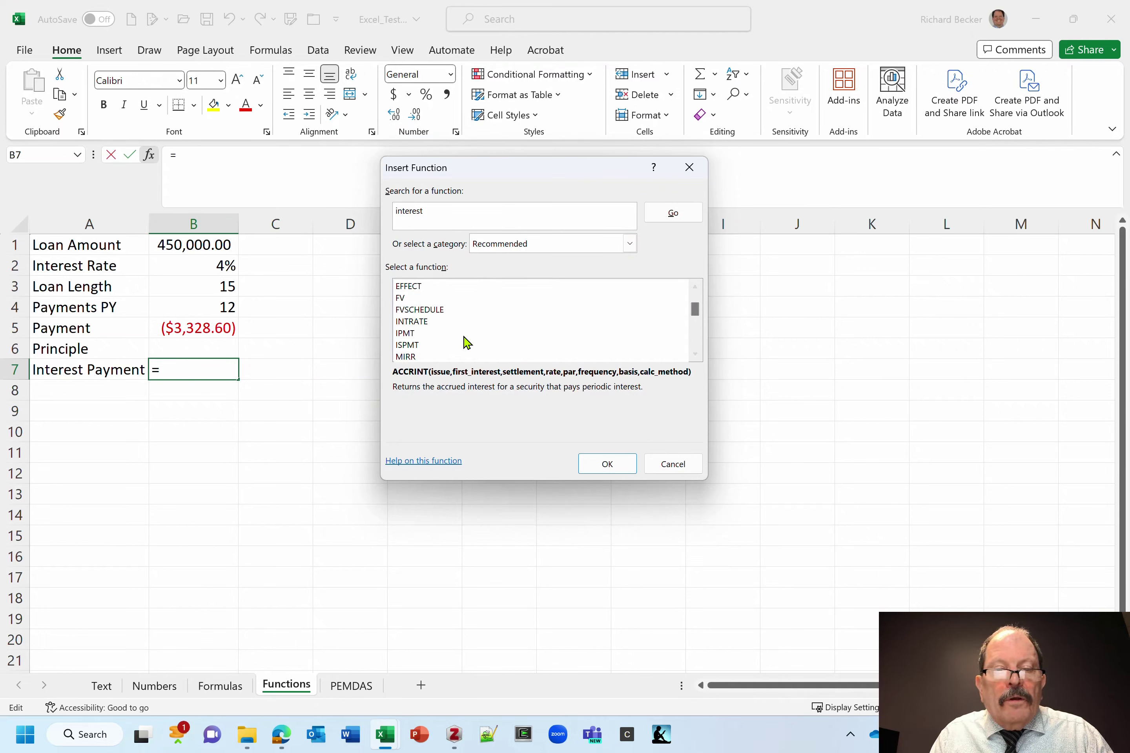
click(406, 334)
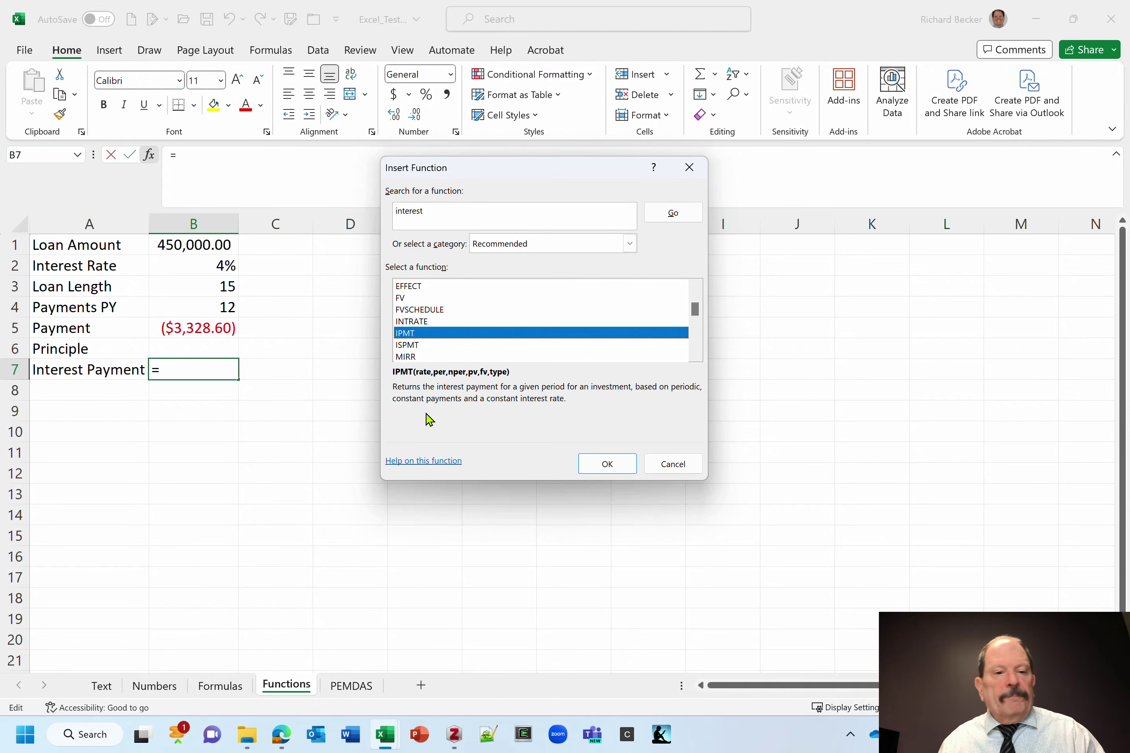
click(607, 464)
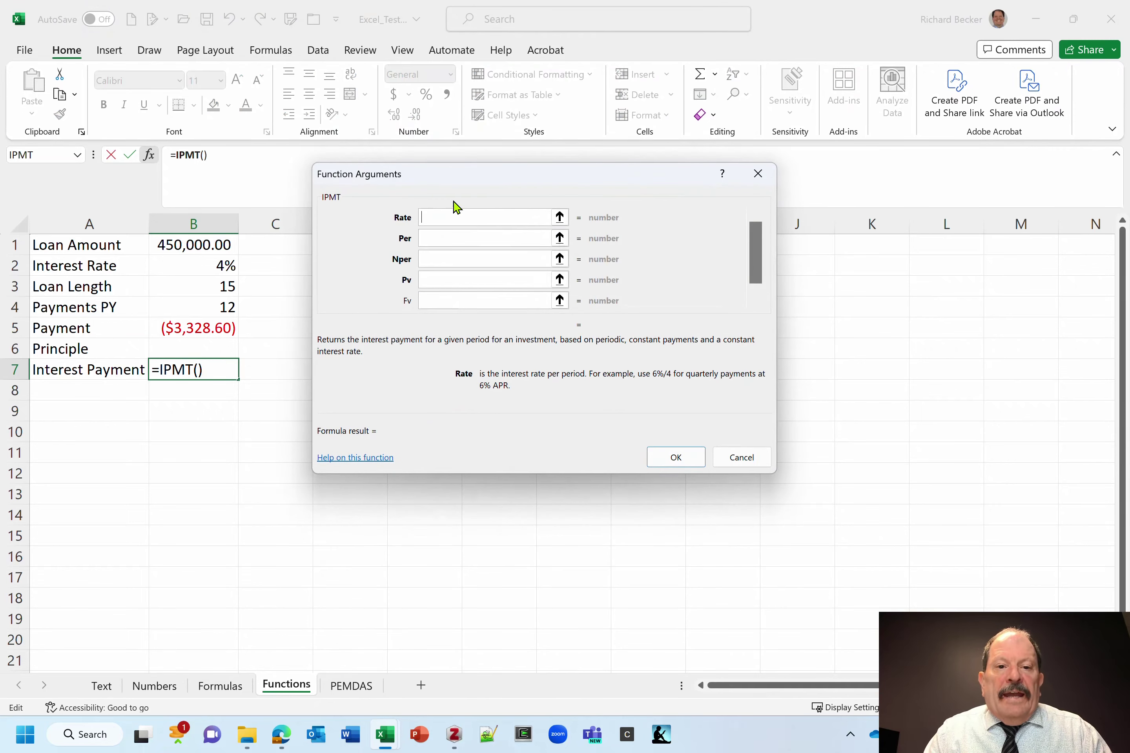
Step: Set the Rate argument of IPMT to the interest rate divided by the payments per year, B2/B4
drag(450, 176, 543, 179)
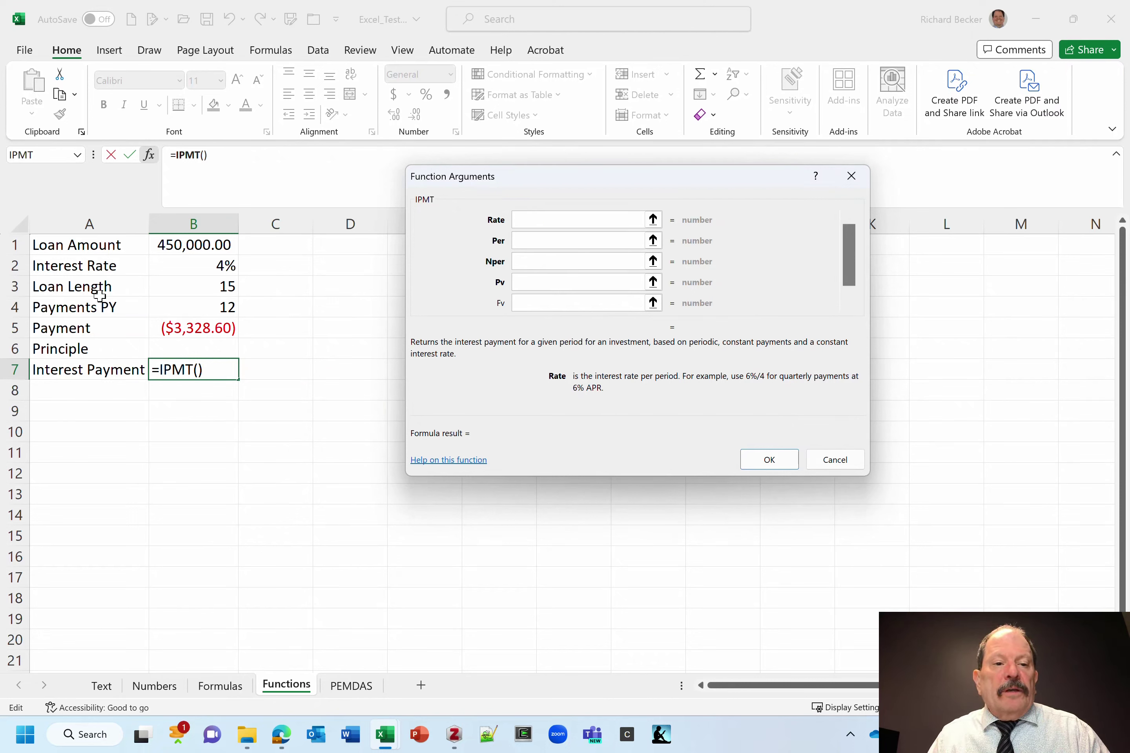
click(175, 264)
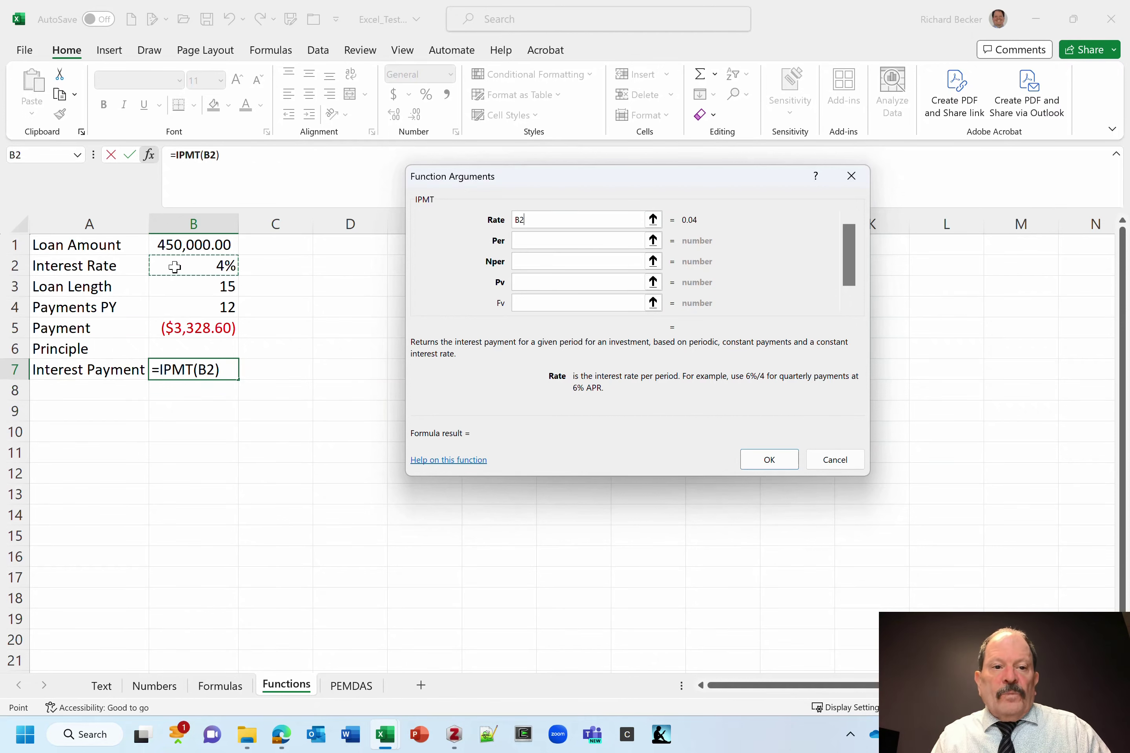
text(/)
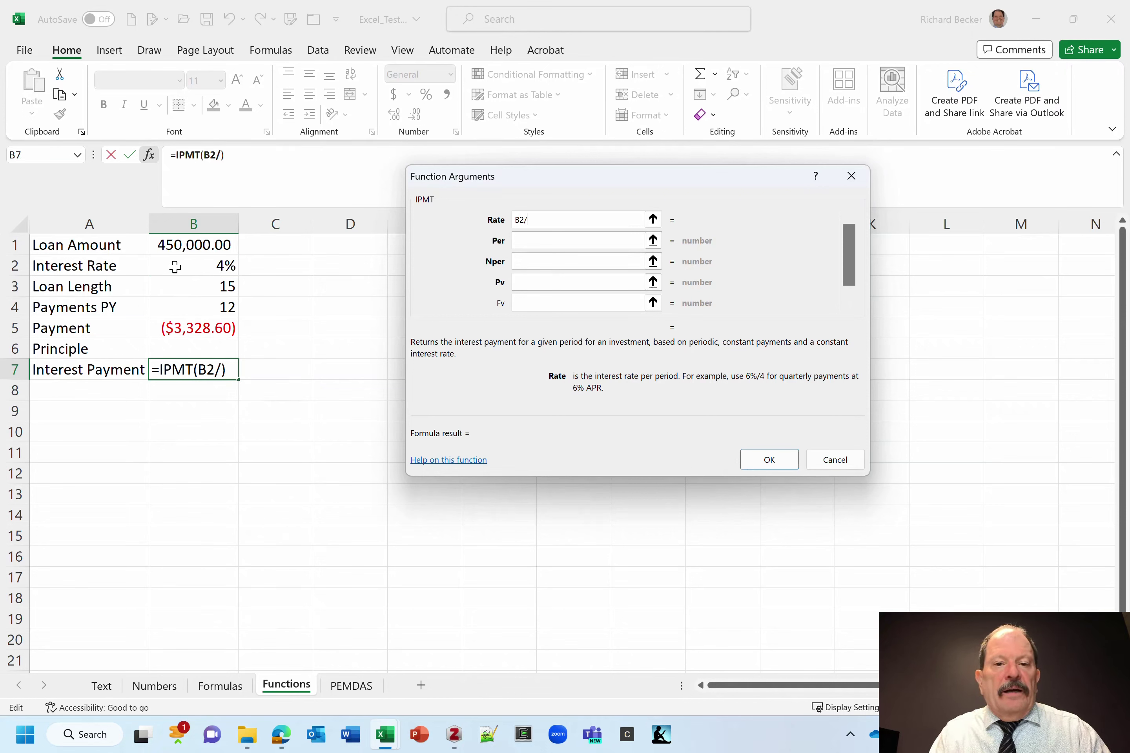
click(193, 307)
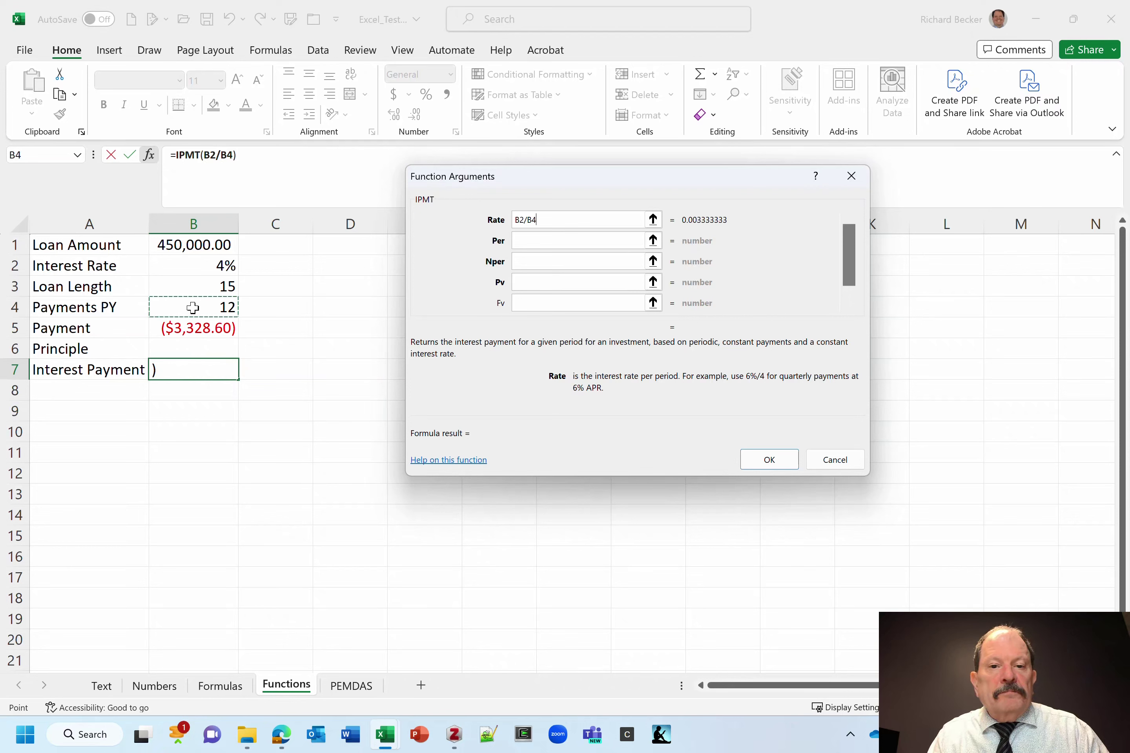
Step: Try B3*B4 as the Per argument of IPMT and clear the entry again
click(560, 240)
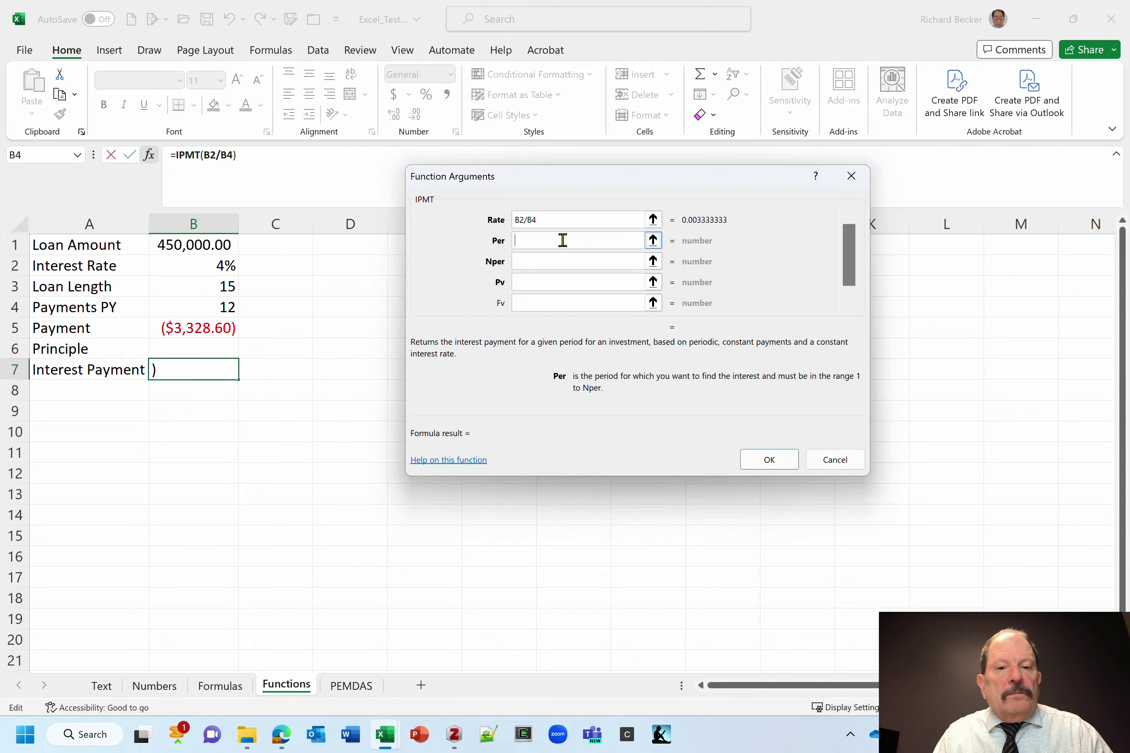
click(193, 289)
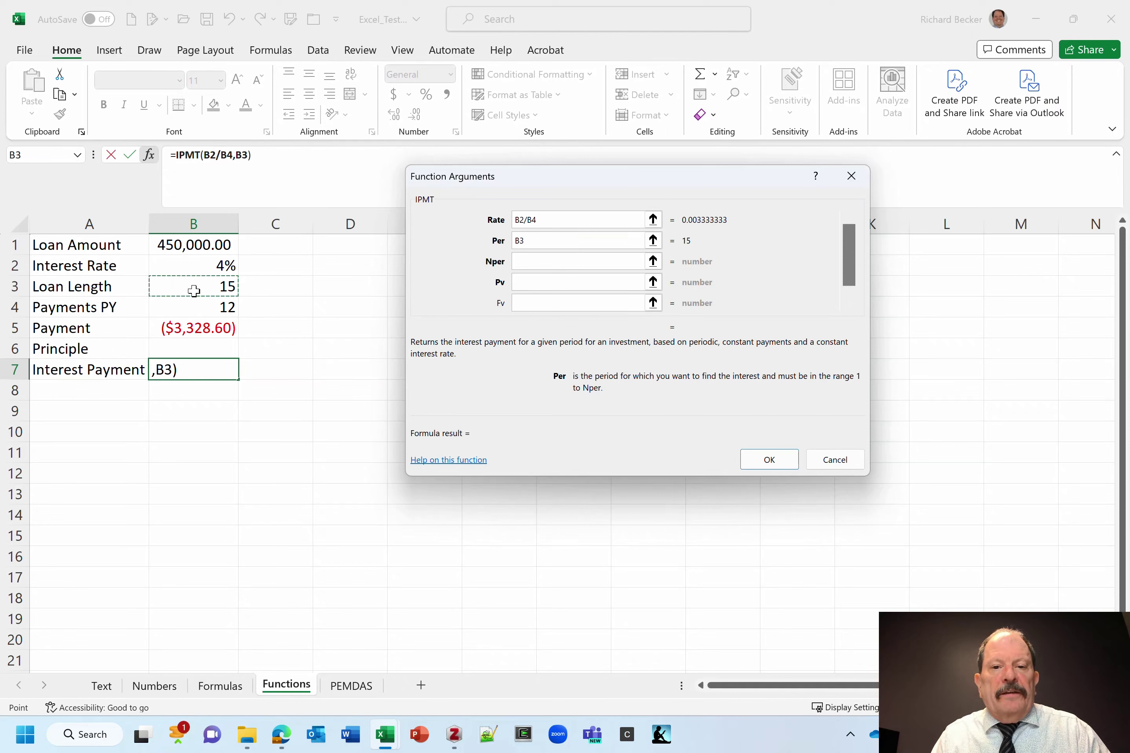
text(*)
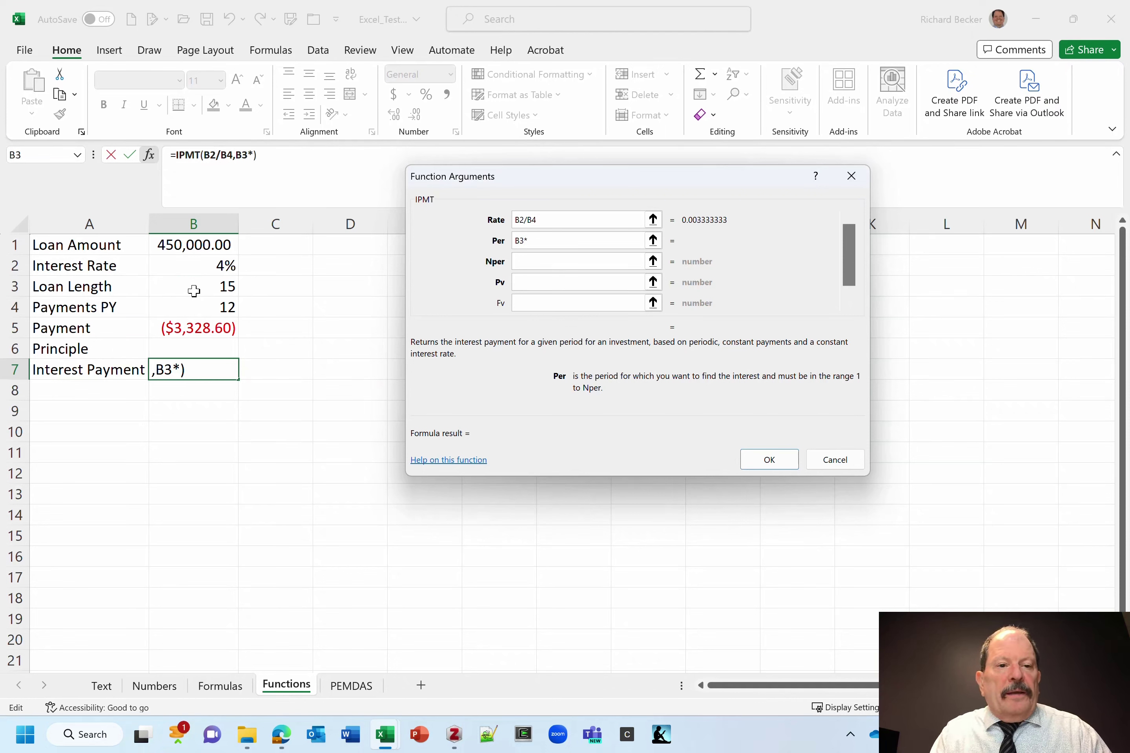
click(183, 310)
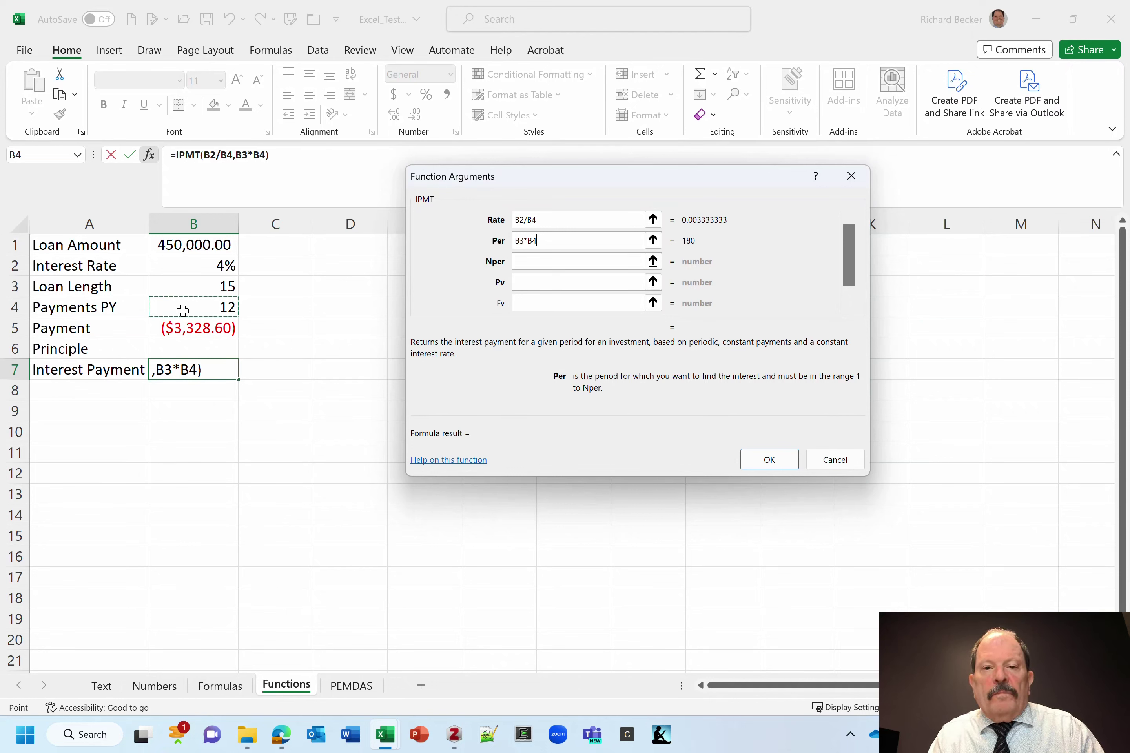
key(Tab)
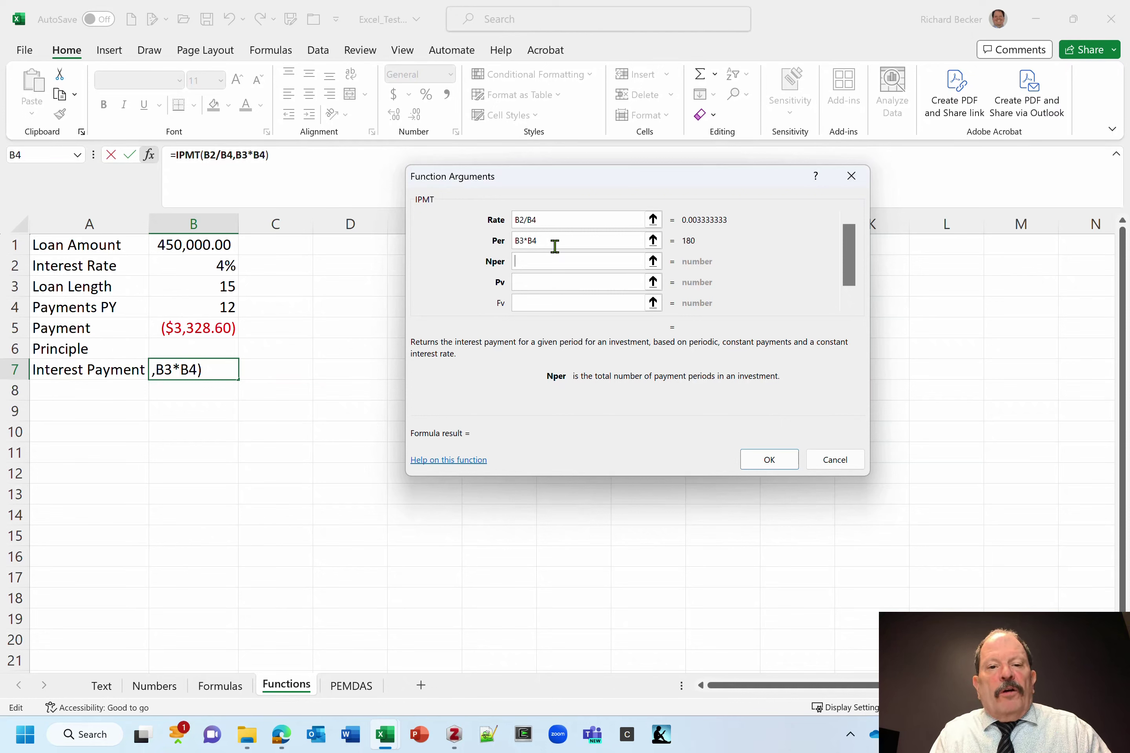
key(shift+Tab)
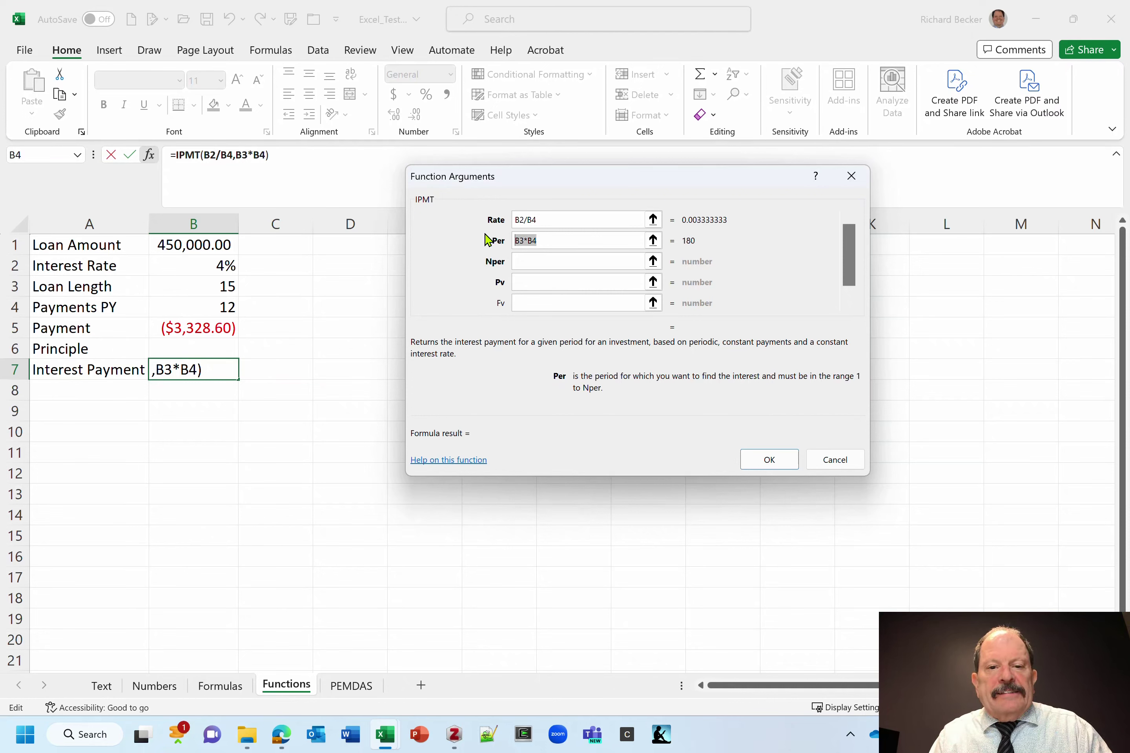
key(BackSpace)
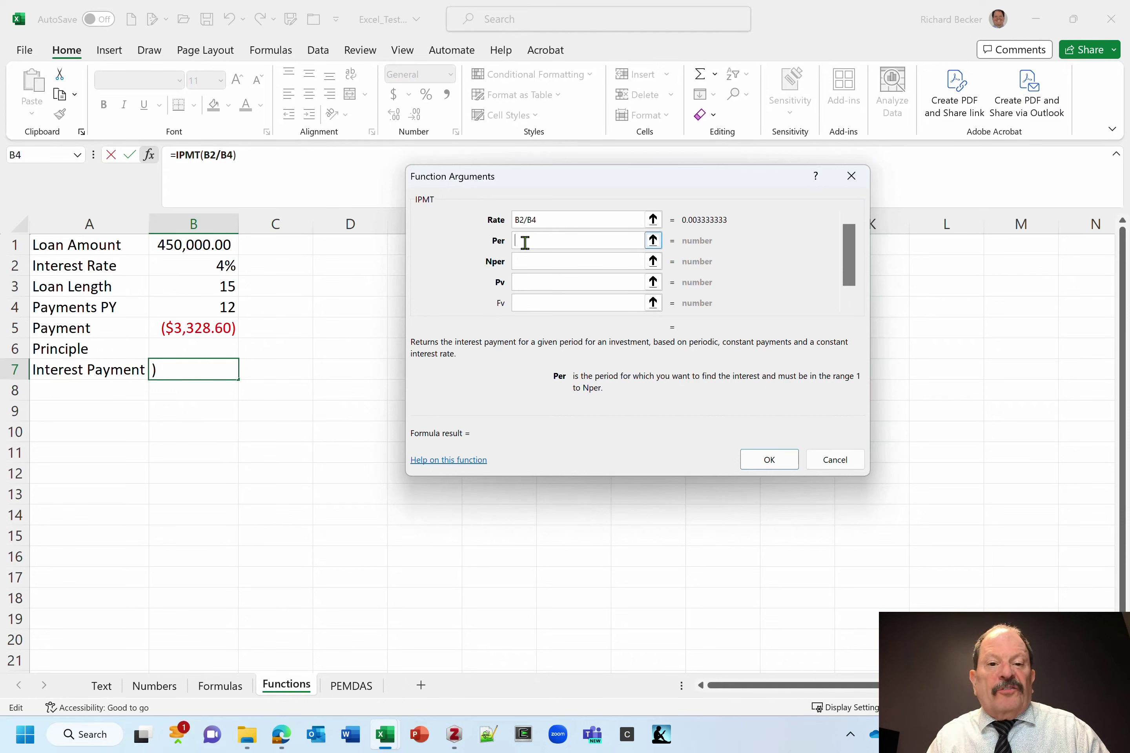
Step: Set the Per argument of IPMT to 1 and the Nper argument to loan length times payments per year, B3*B4
text(1)
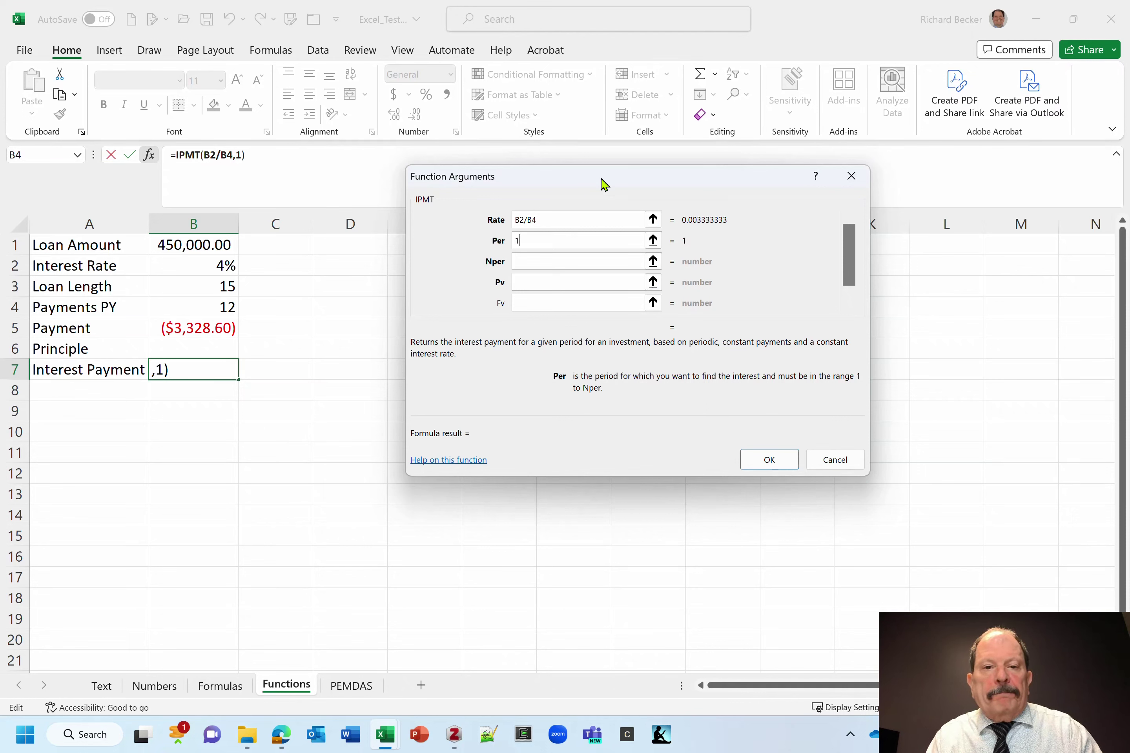
key(Tab)
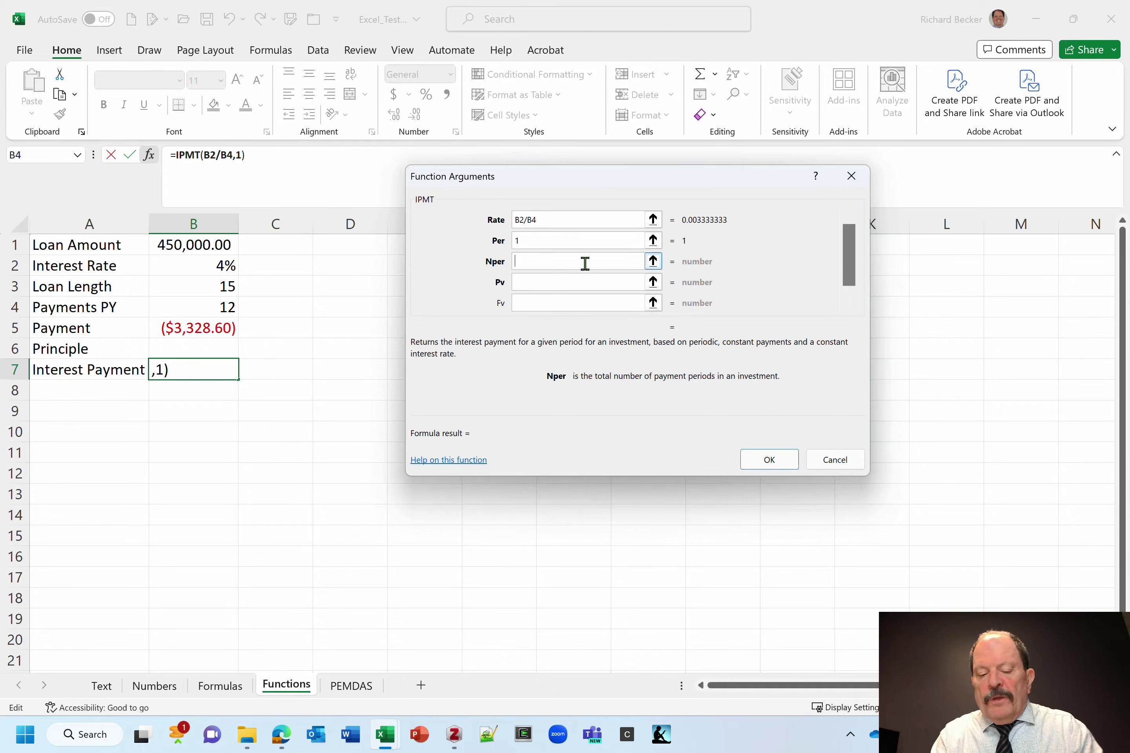
click(232, 285)
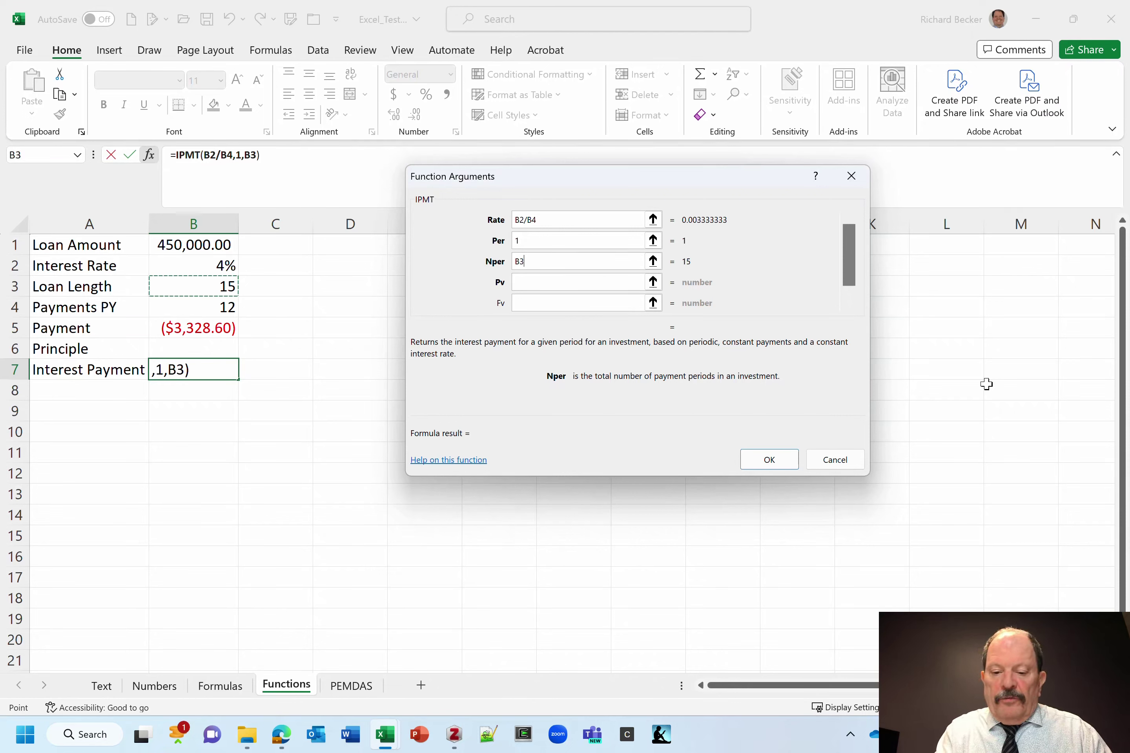
text(*)
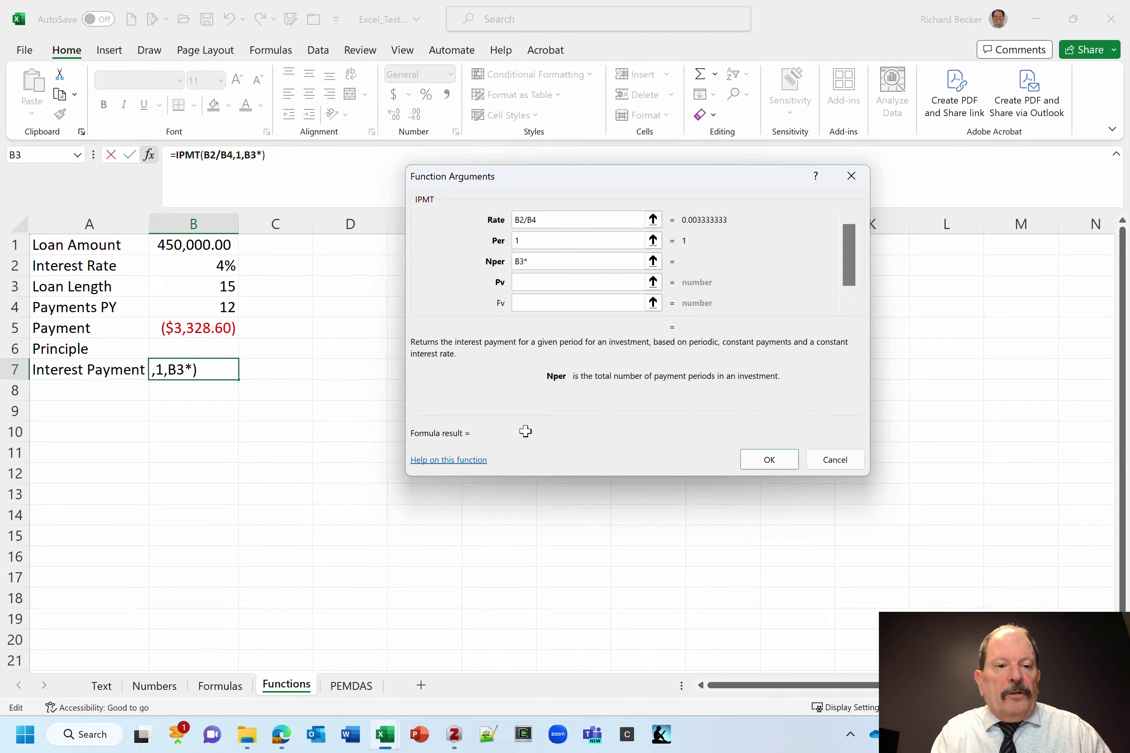
click(183, 307)
key(Tab)
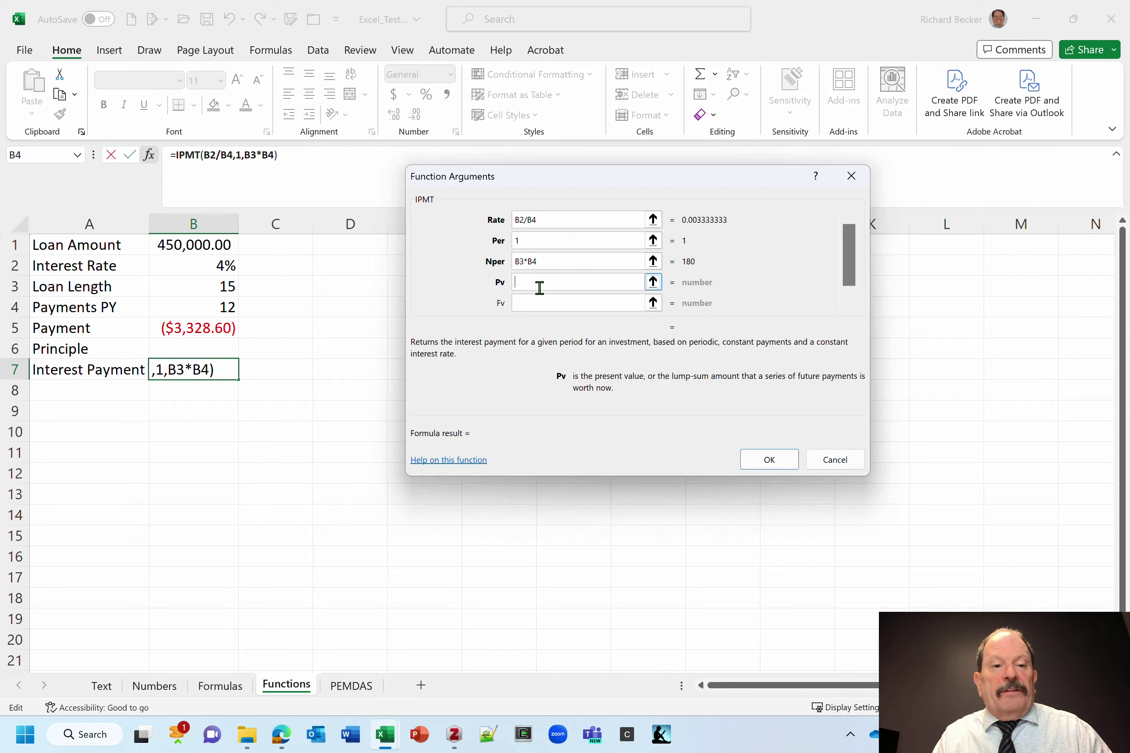
Step: Set the Pv argument of IPMT to the loan amount in B1 and insert the function into B7
click(193, 247)
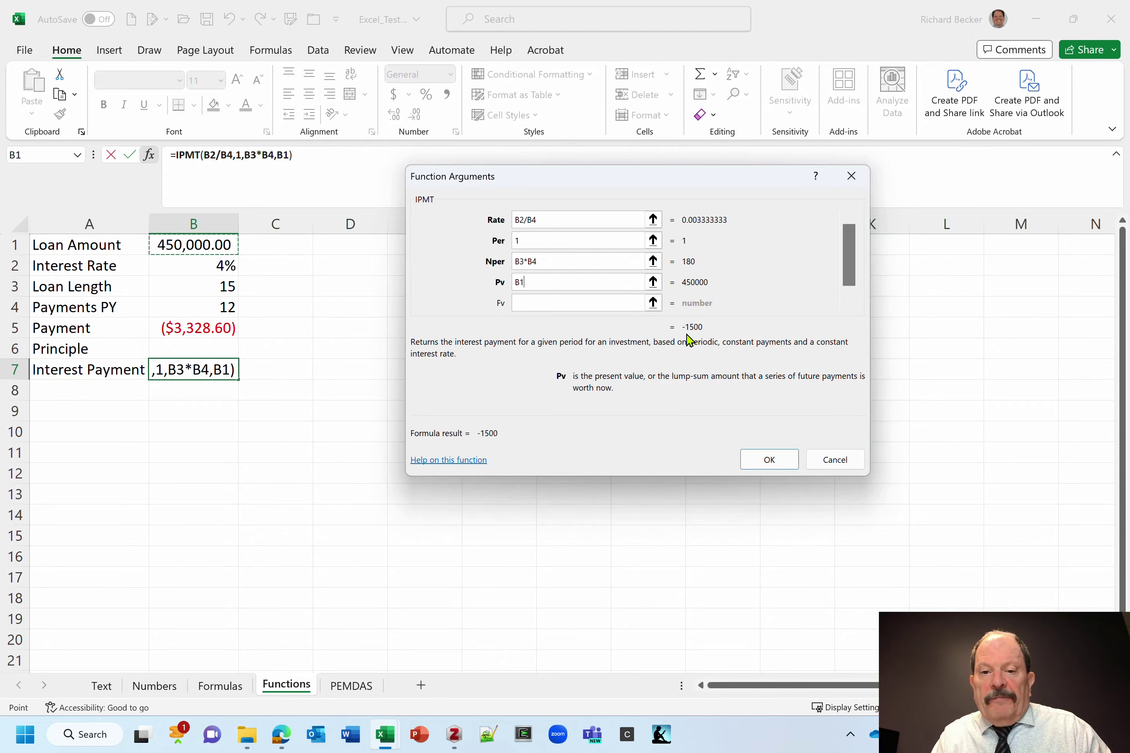
click(772, 466)
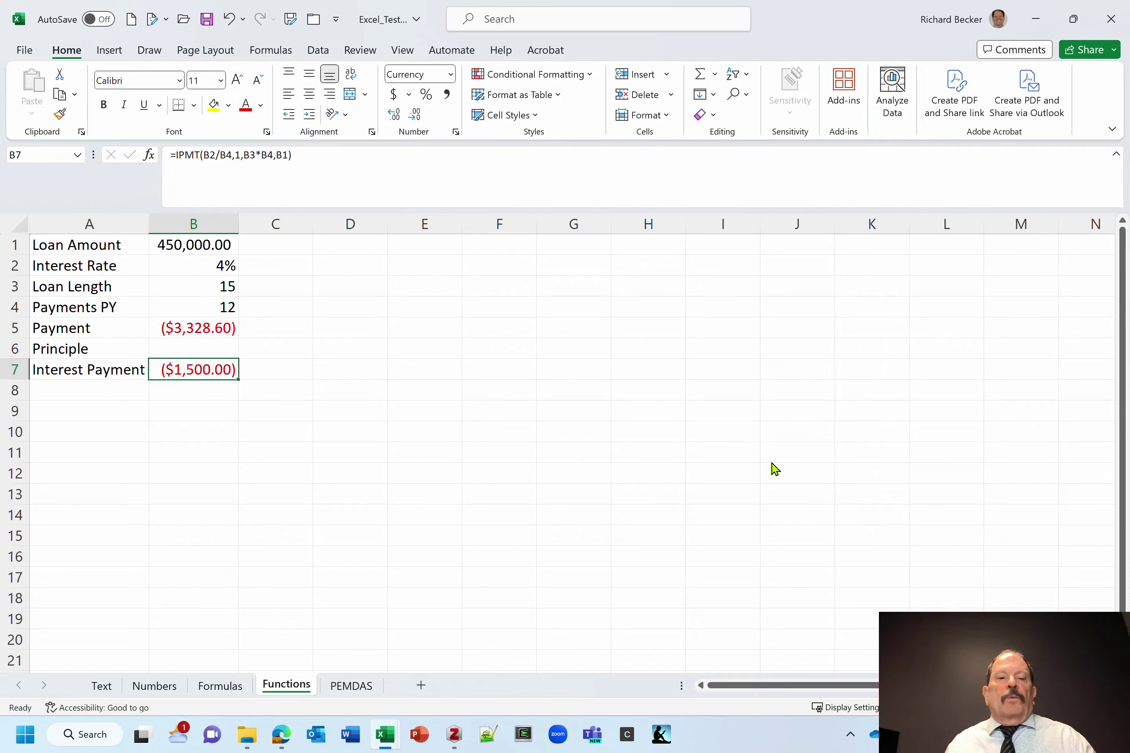
click(192, 346)
click(330, 167)
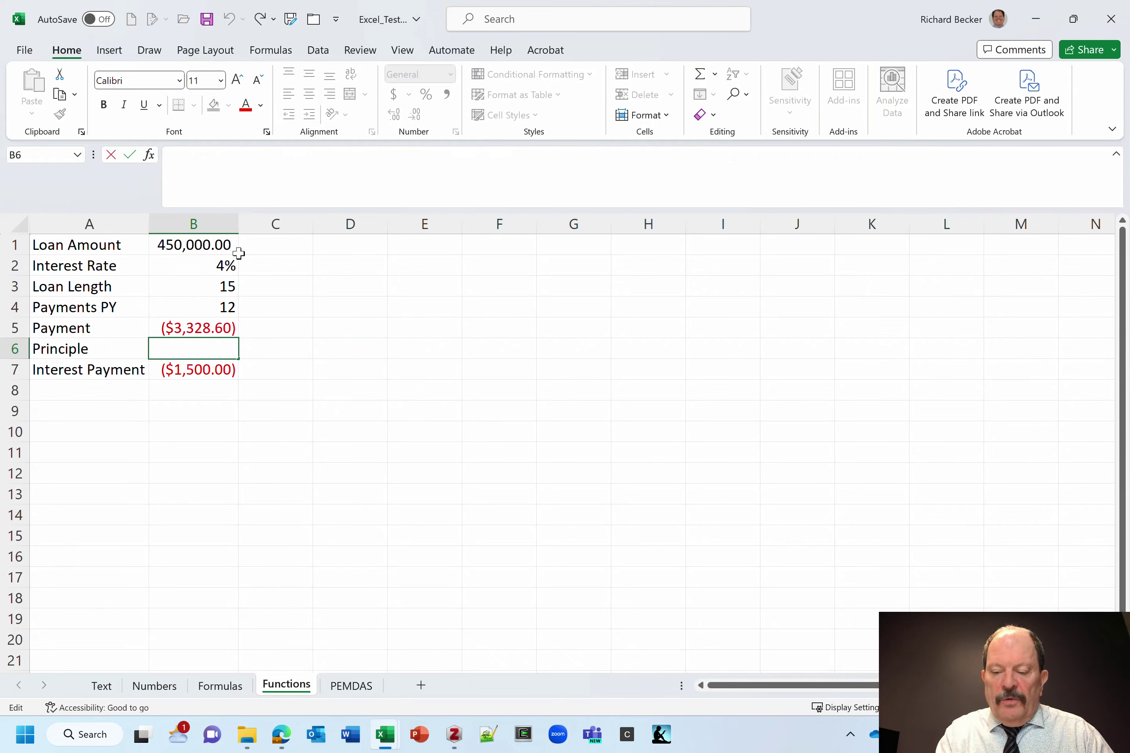
click(193, 329)
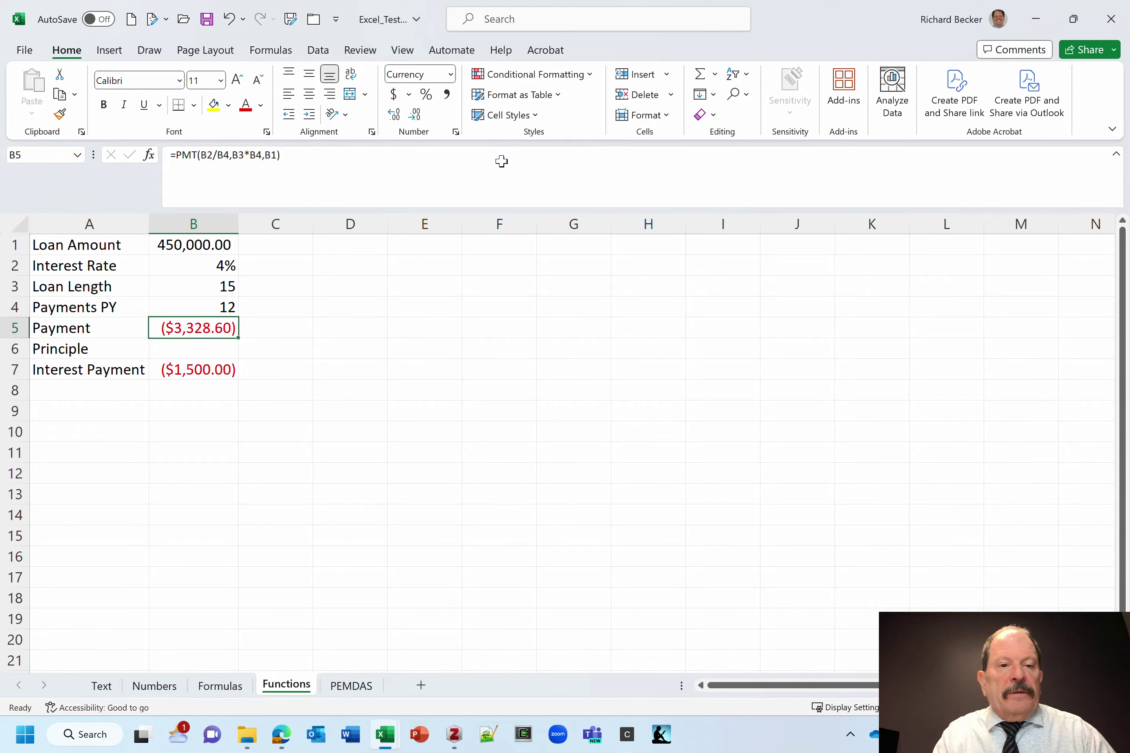
Step: Enter the formula =B5-B7 in the Principle cell B6 to subtract the interest payment from the payment
click(190, 354)
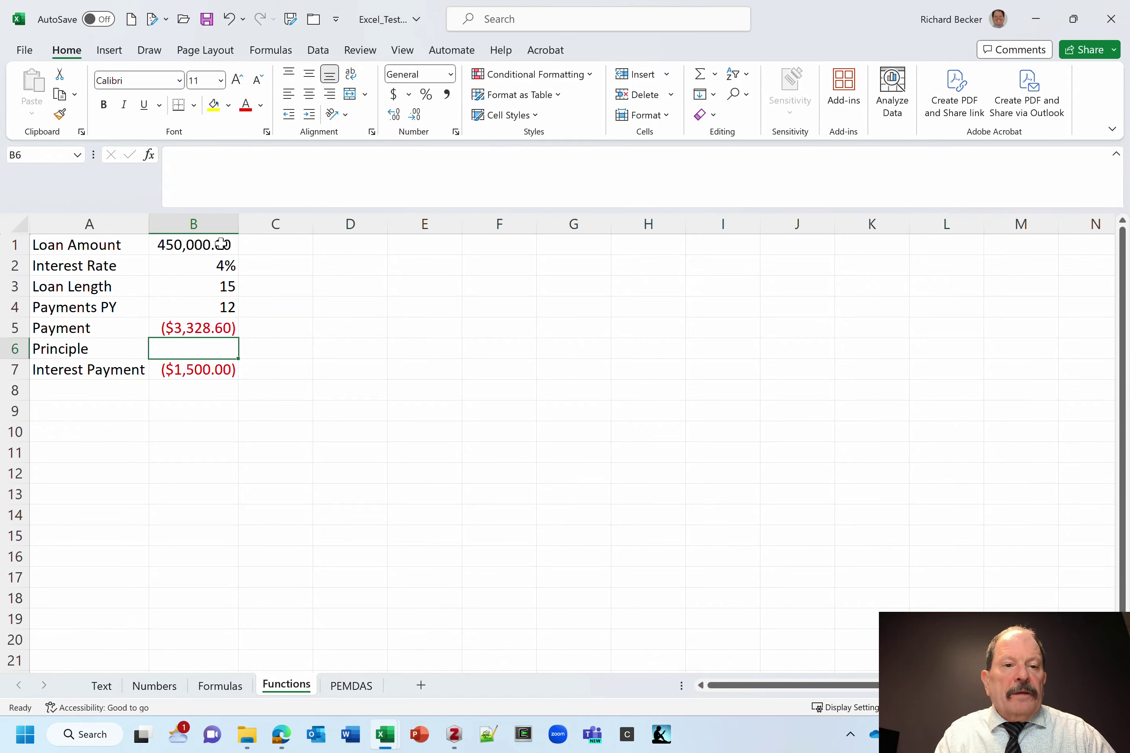
click(206, 177)
text(=)
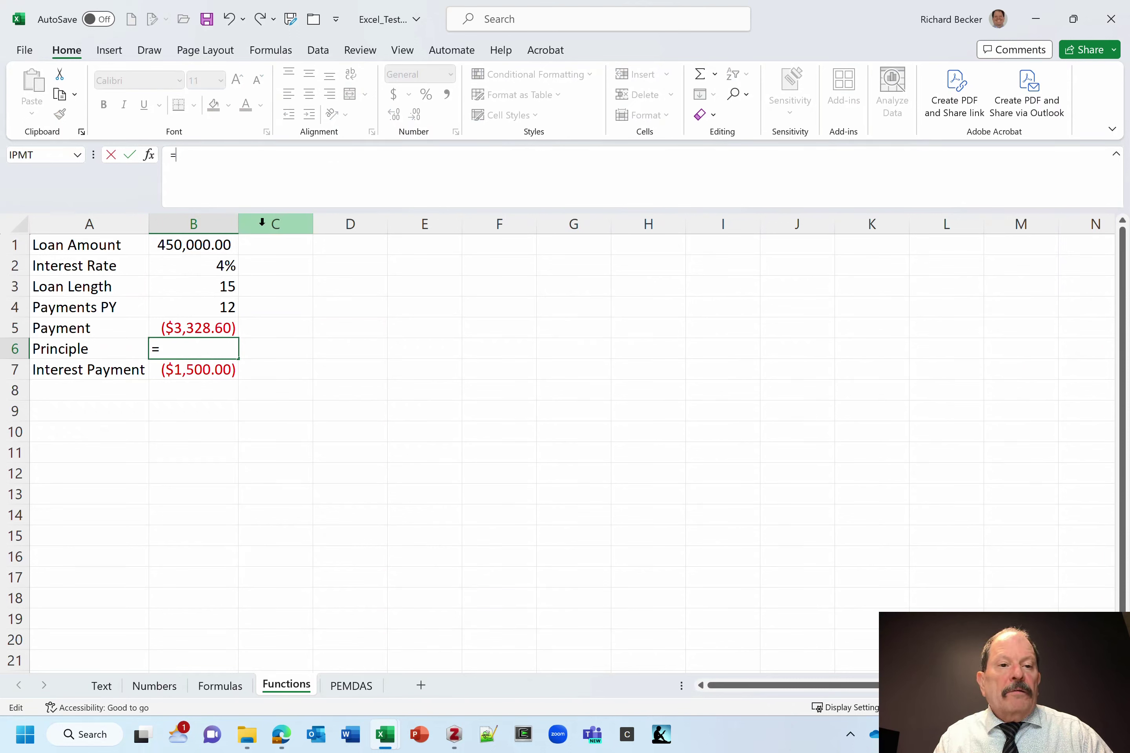
click(177, 324)
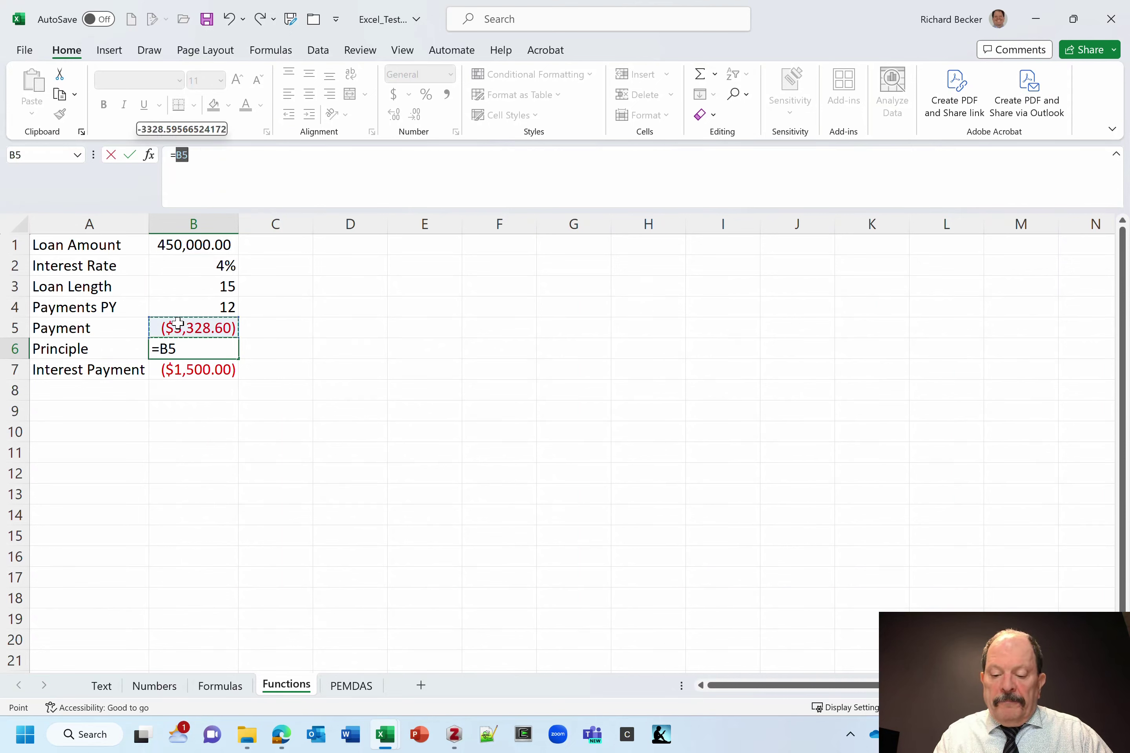
text(-)
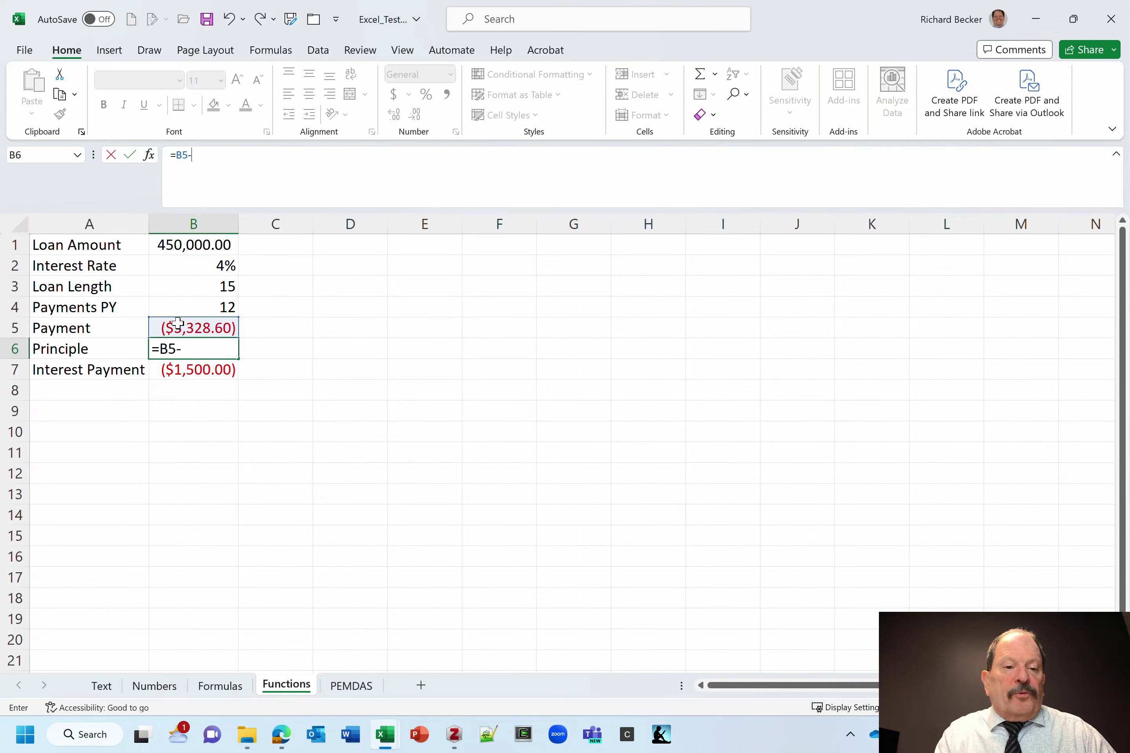
click(188, 376)
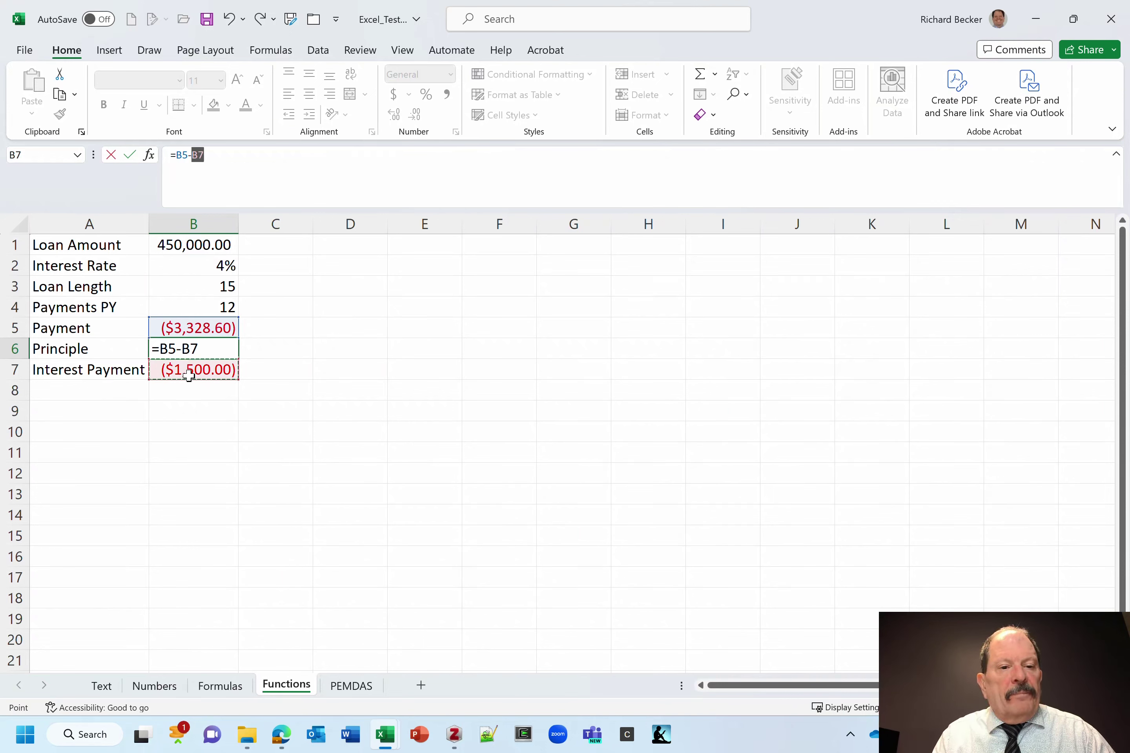
key(Return)
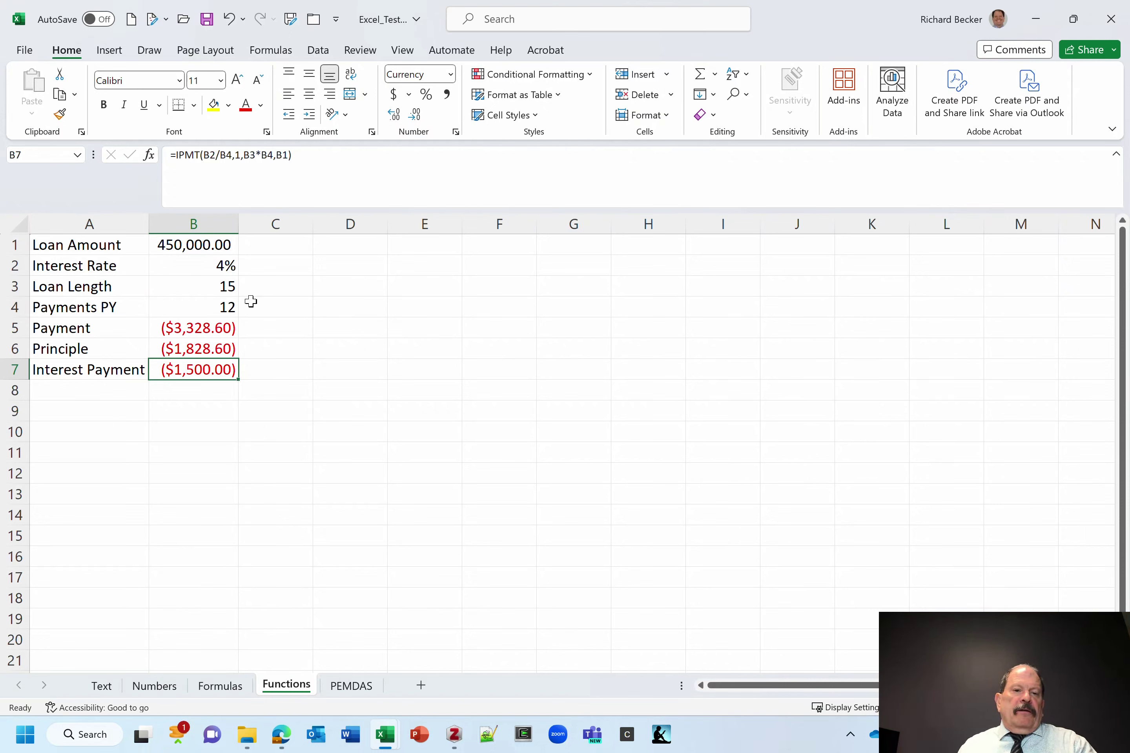
Step: Set the loan length in B3 to 30 and check the Principle formula in B6
click(185, 287)
text(30)
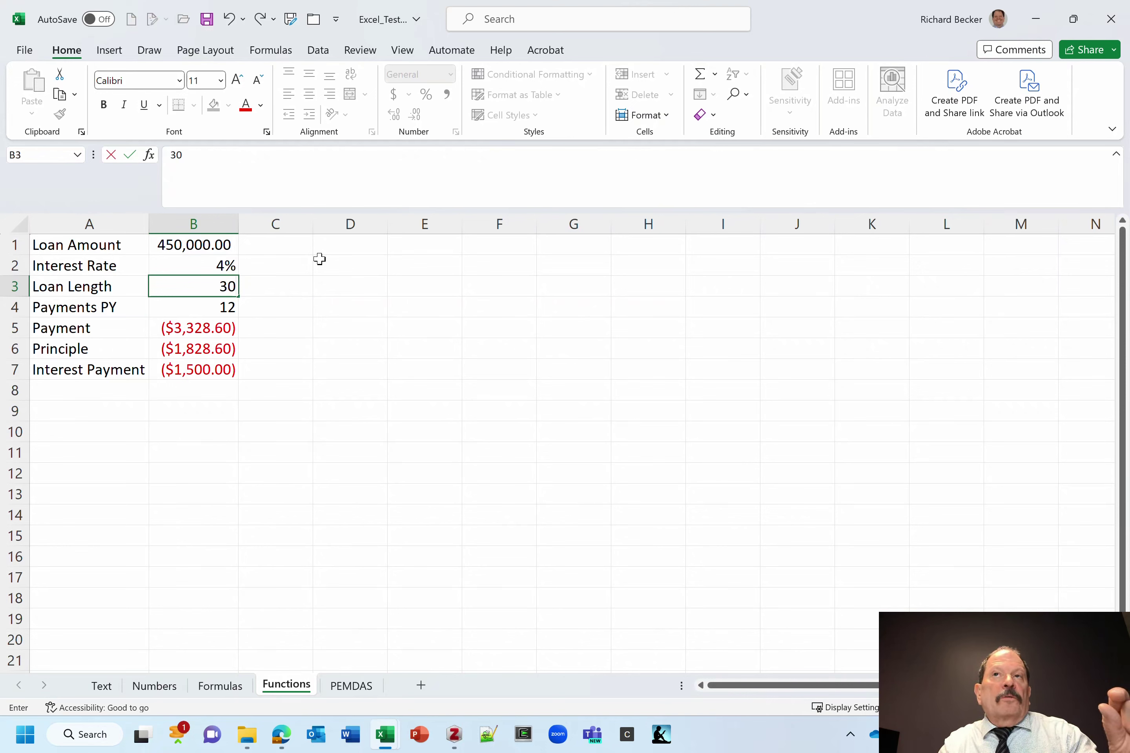
key(Return)
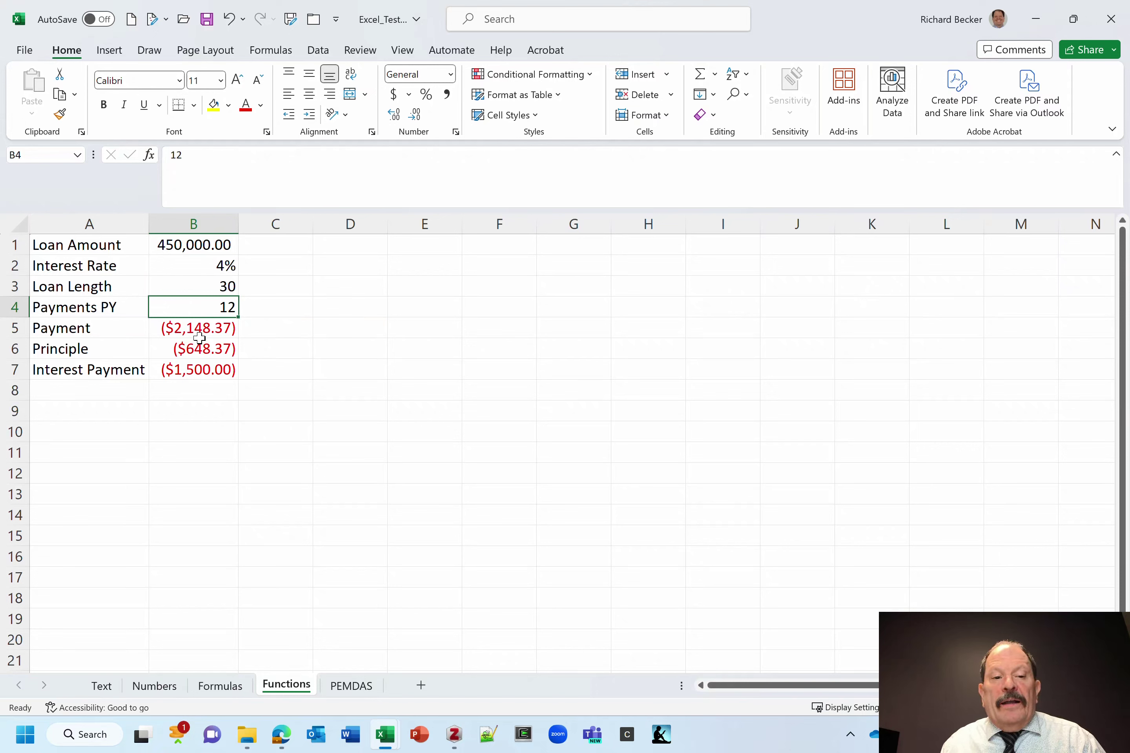
click(171, 345)
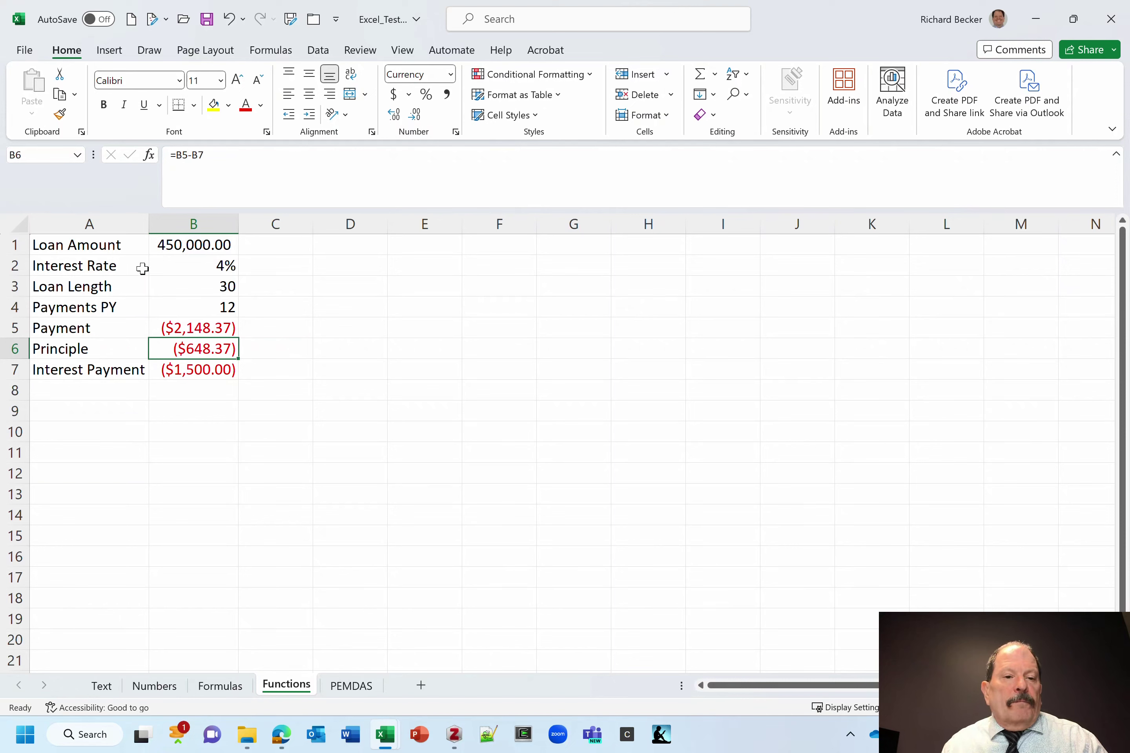
Step: Set the loan length in B3 back to 15
click(173, 281)
text(15)
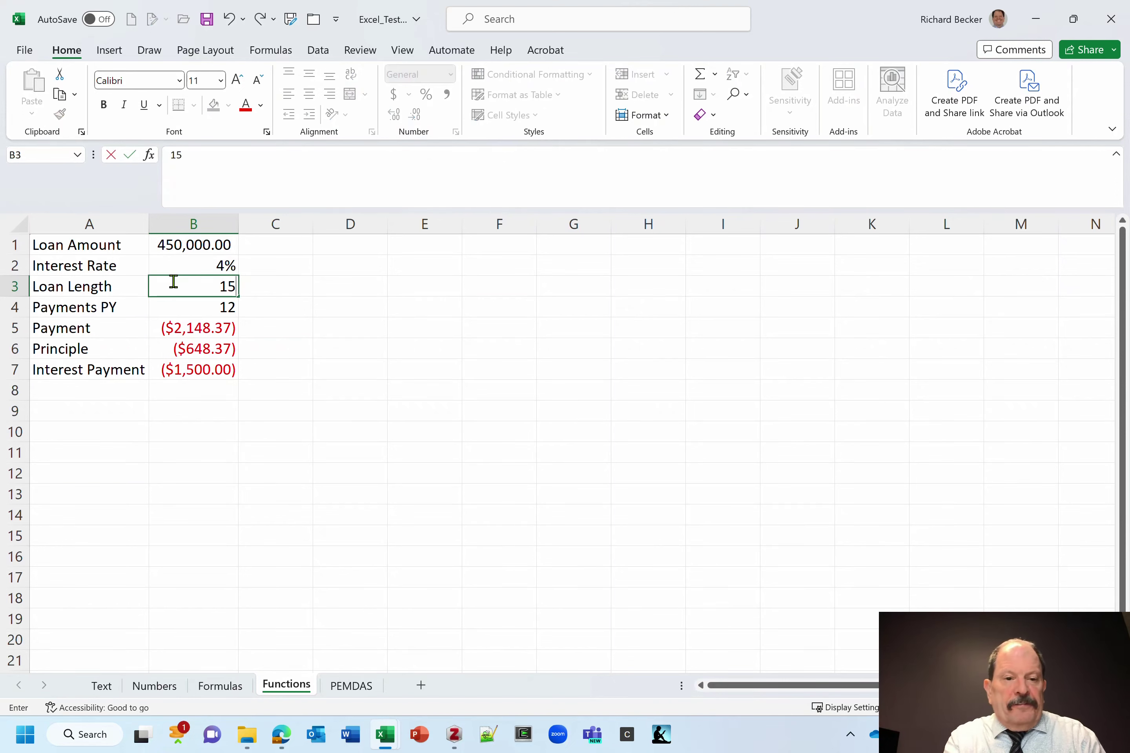
key(Return)
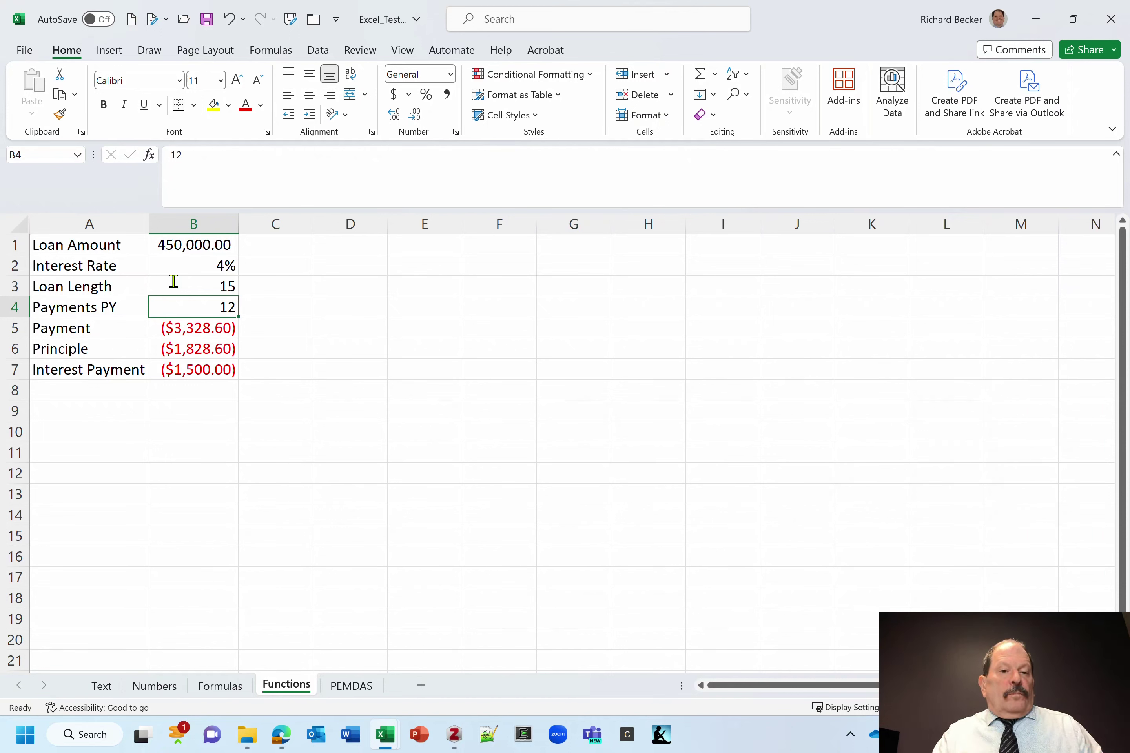
Step: Copy the loan labels in A1:A7 to column D starting at D1 and fit the column width to the text
click(78, 248)
drag(77, 248, 79, 364)
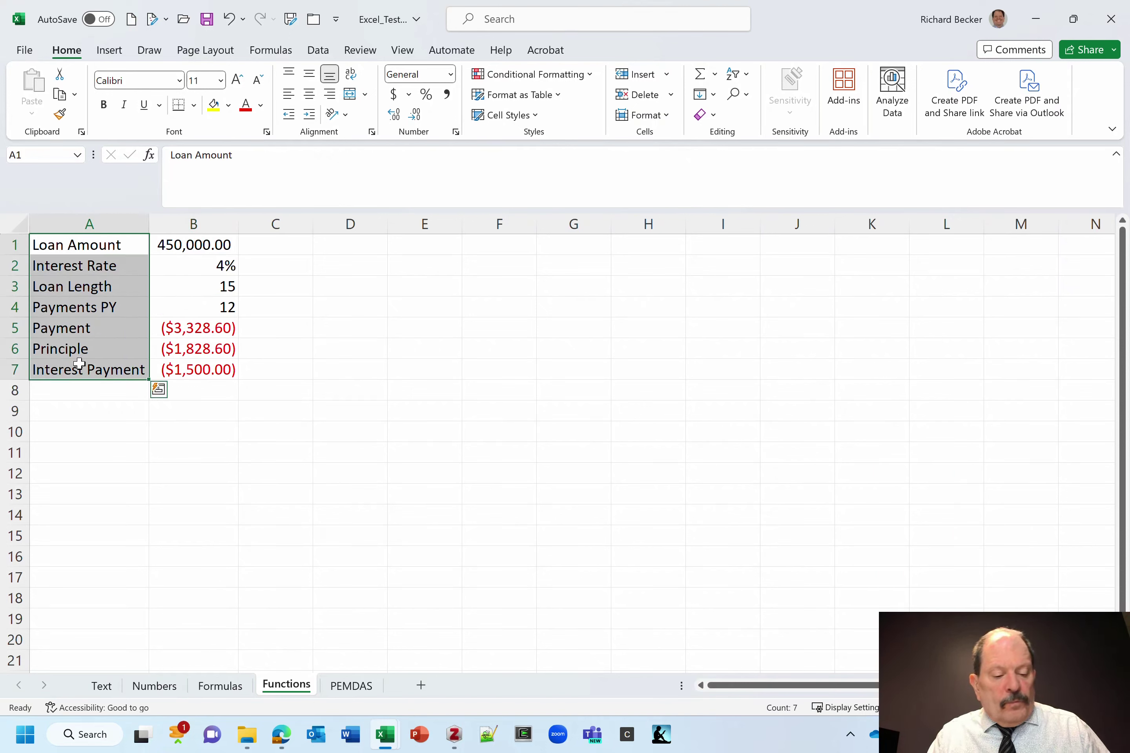
key(ctrl+c)
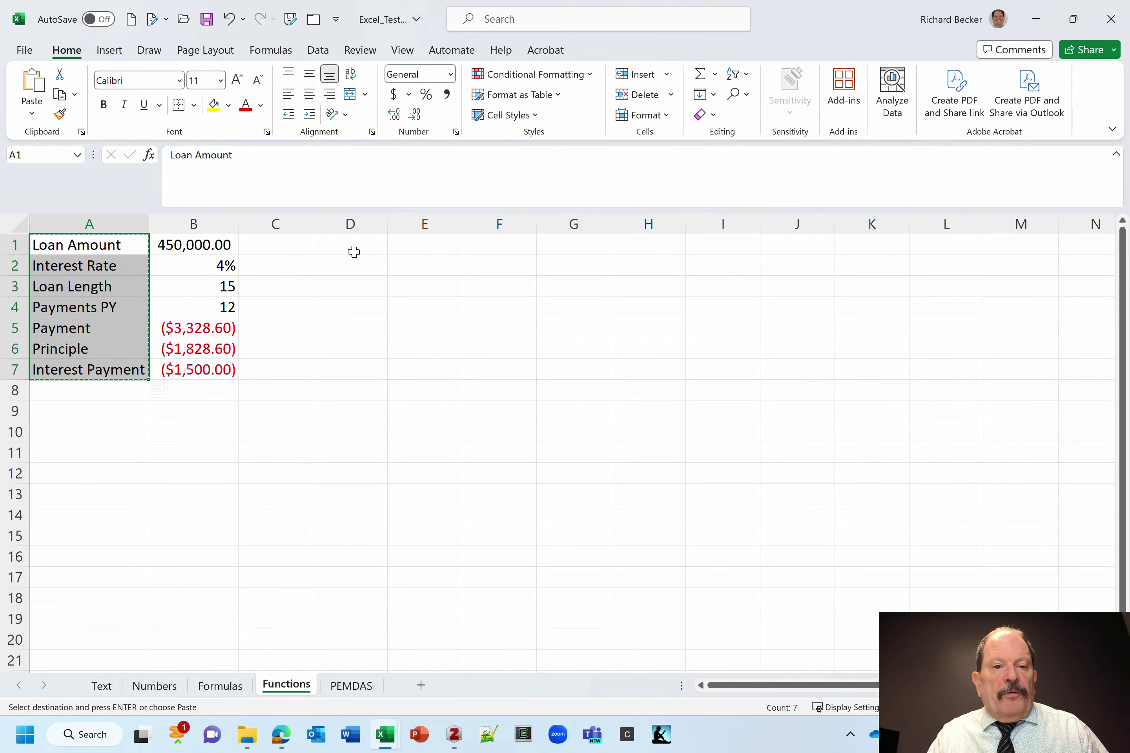
click(354, 250)
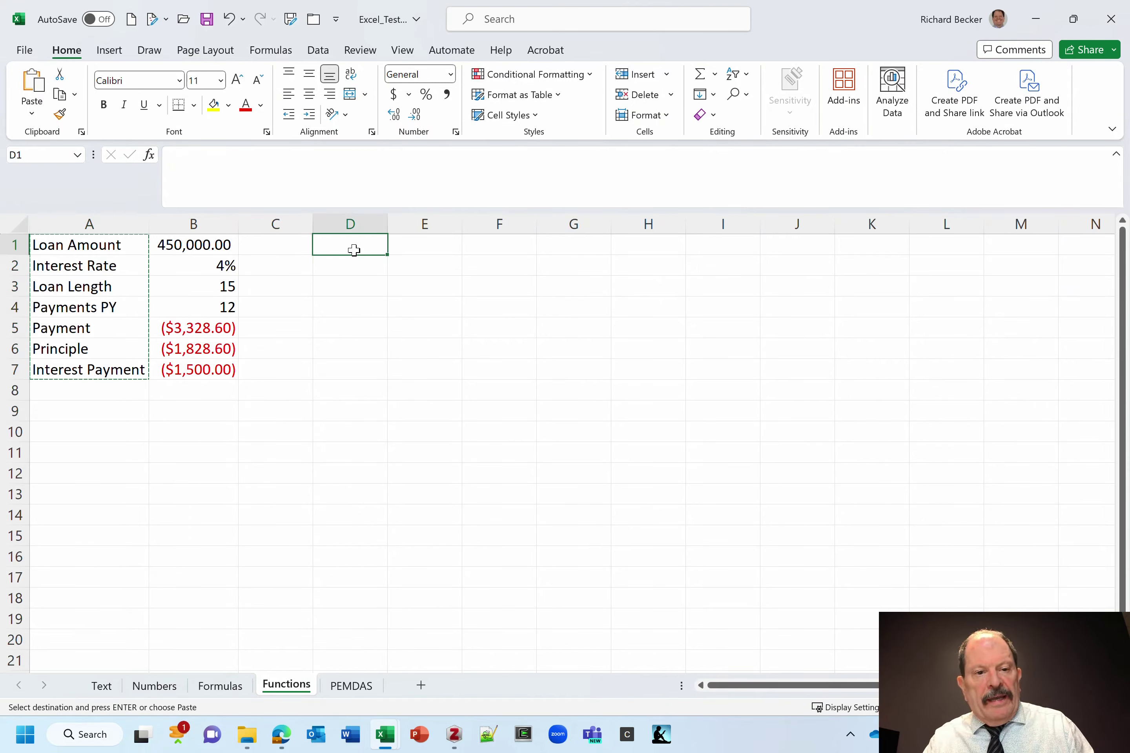
key(ctrl+space)
key(ctrl+v)
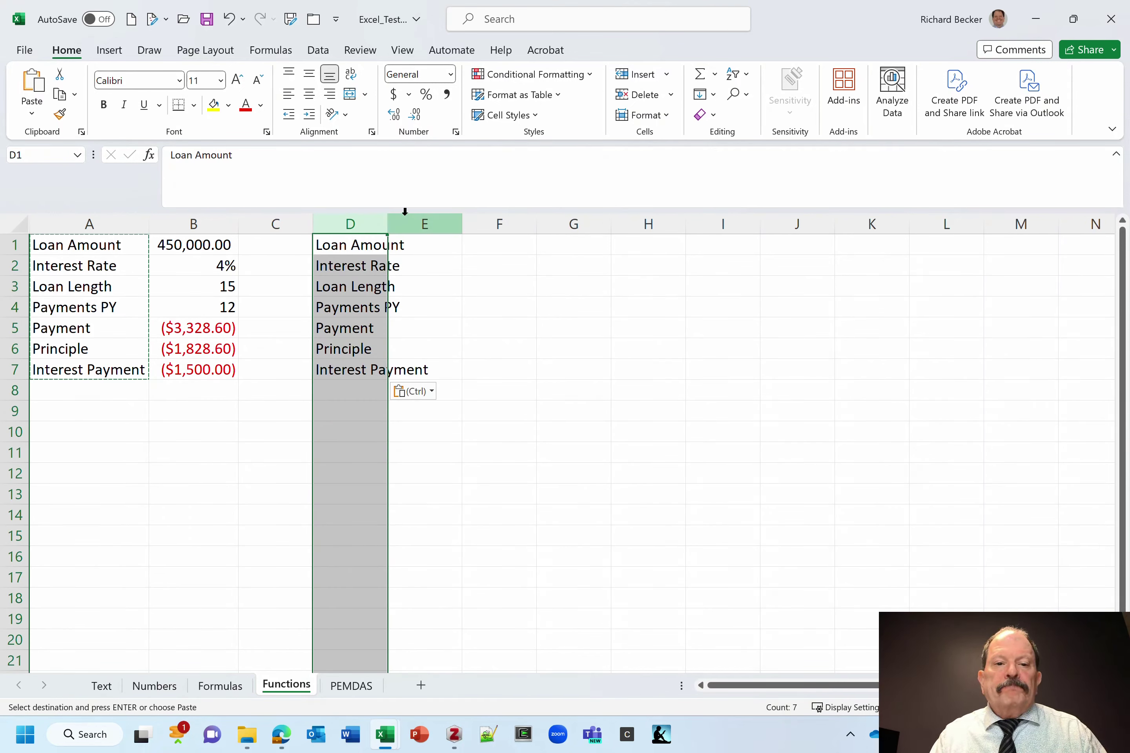
double_click(388, 225)
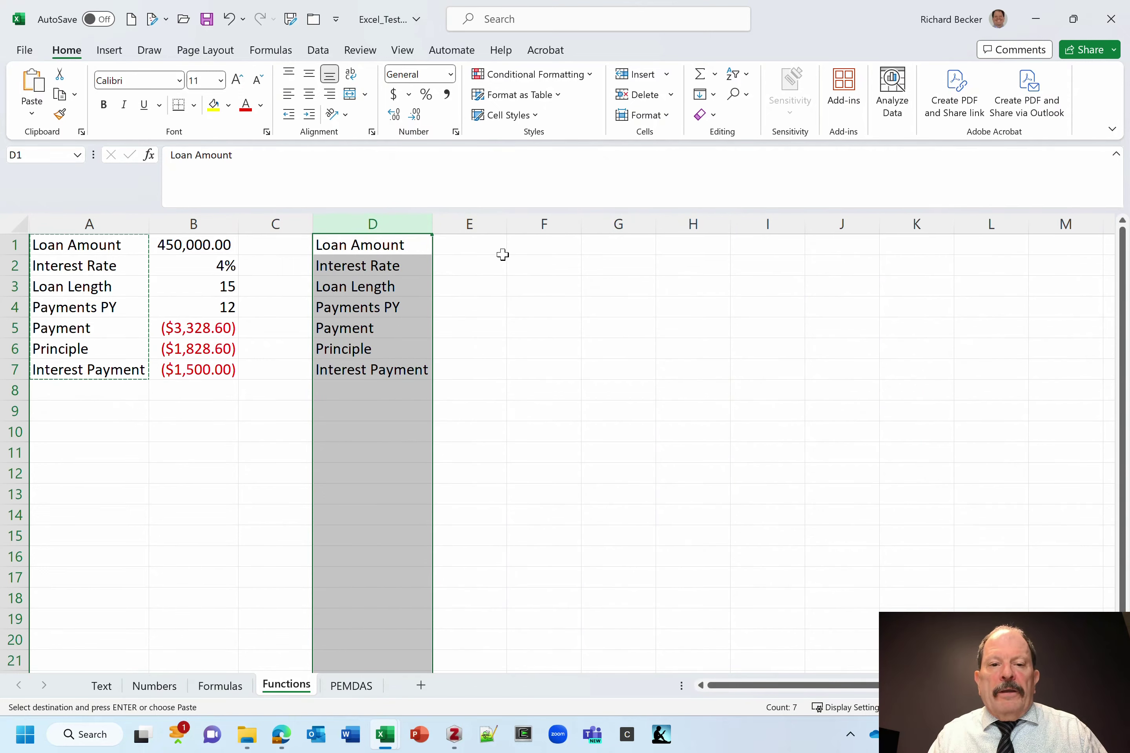
Step: Enter a loan amount of 23,000 in E1 and format it with two decimal places
click(474, 246)
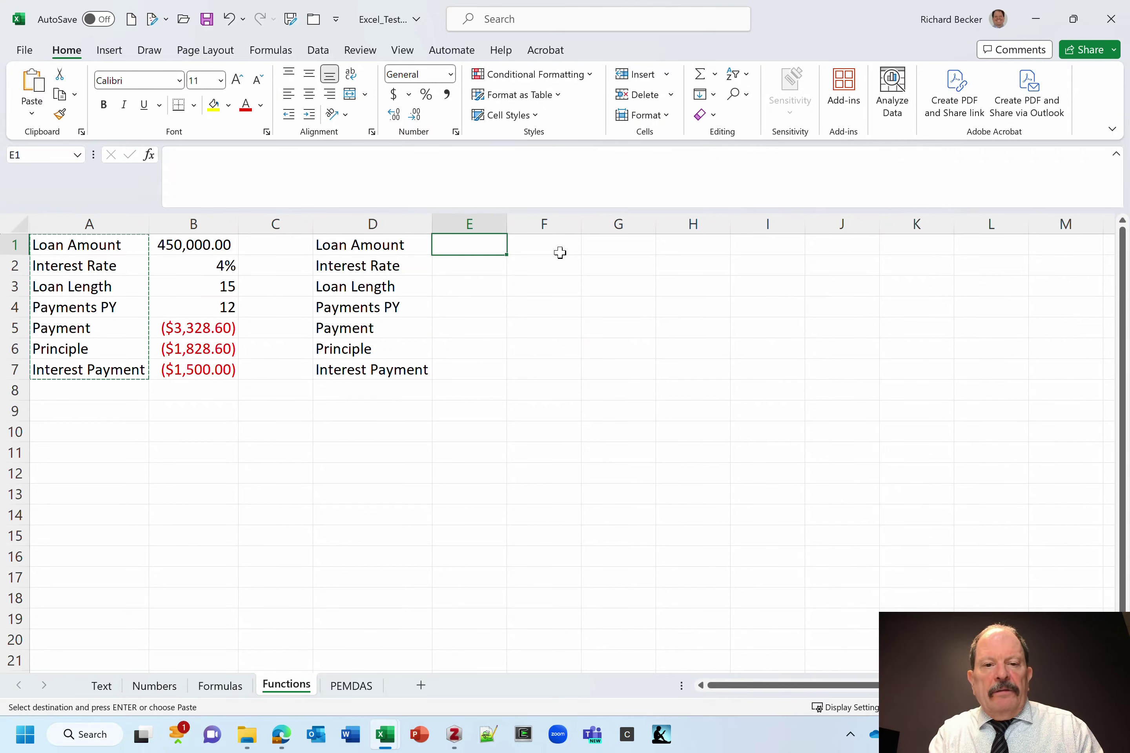
key(Escape)
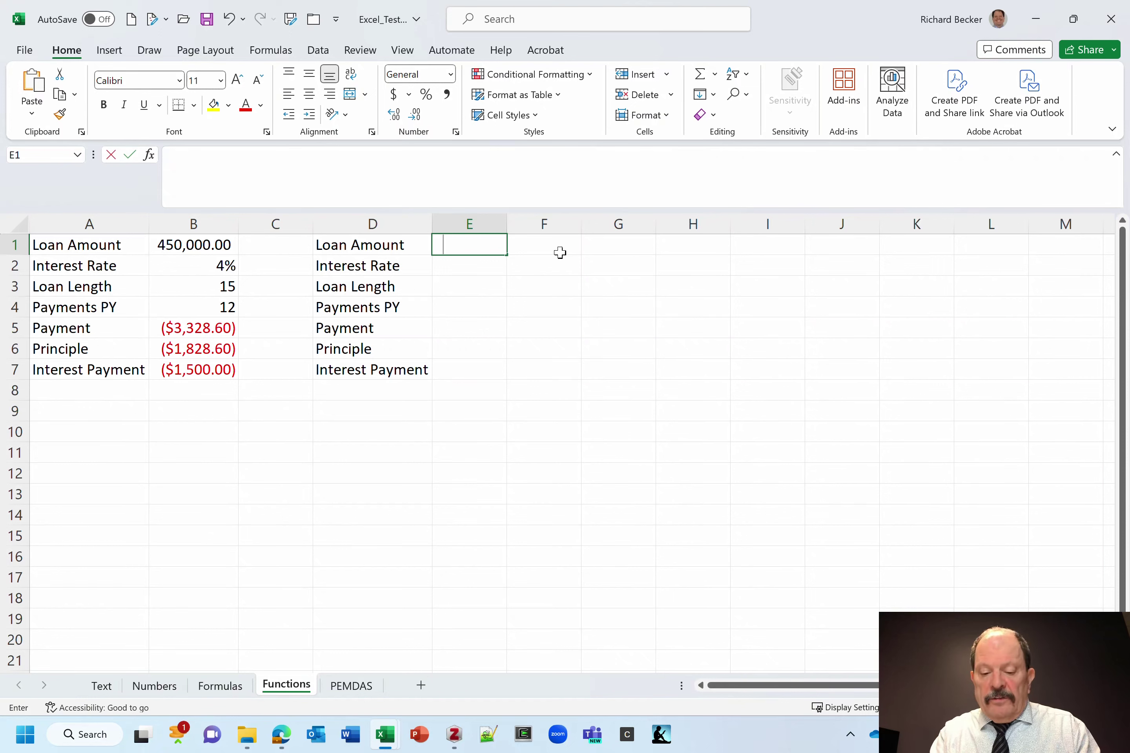
text(23,000)
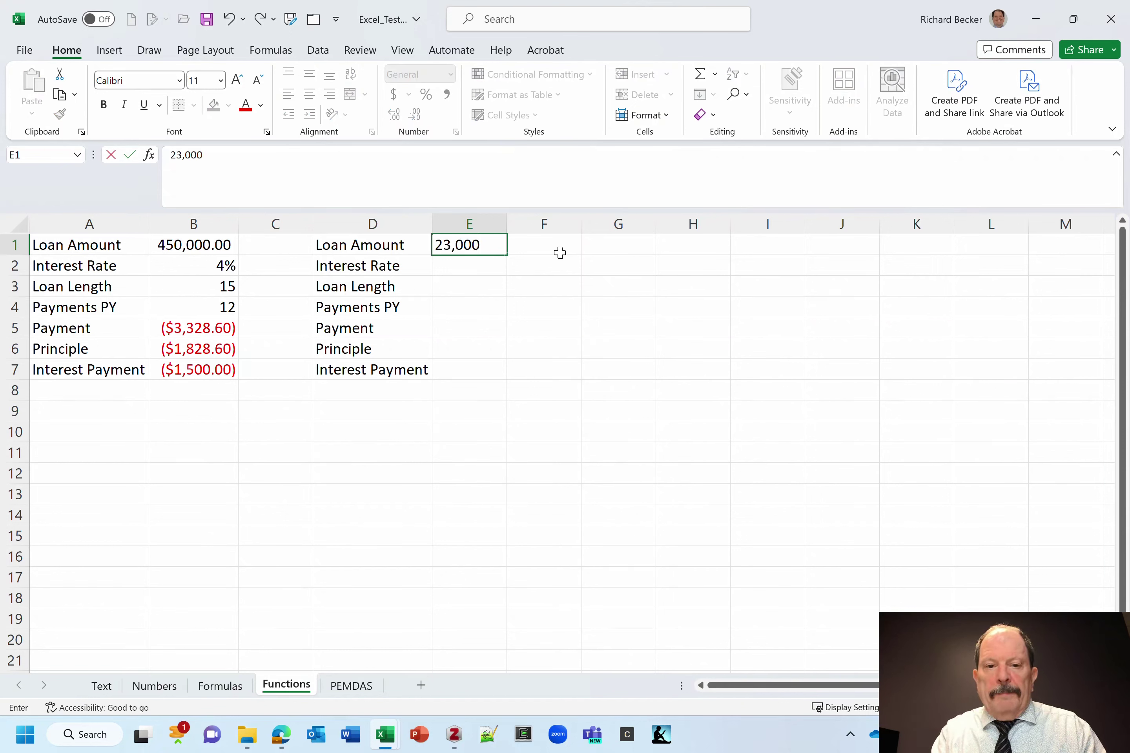
key(Return)
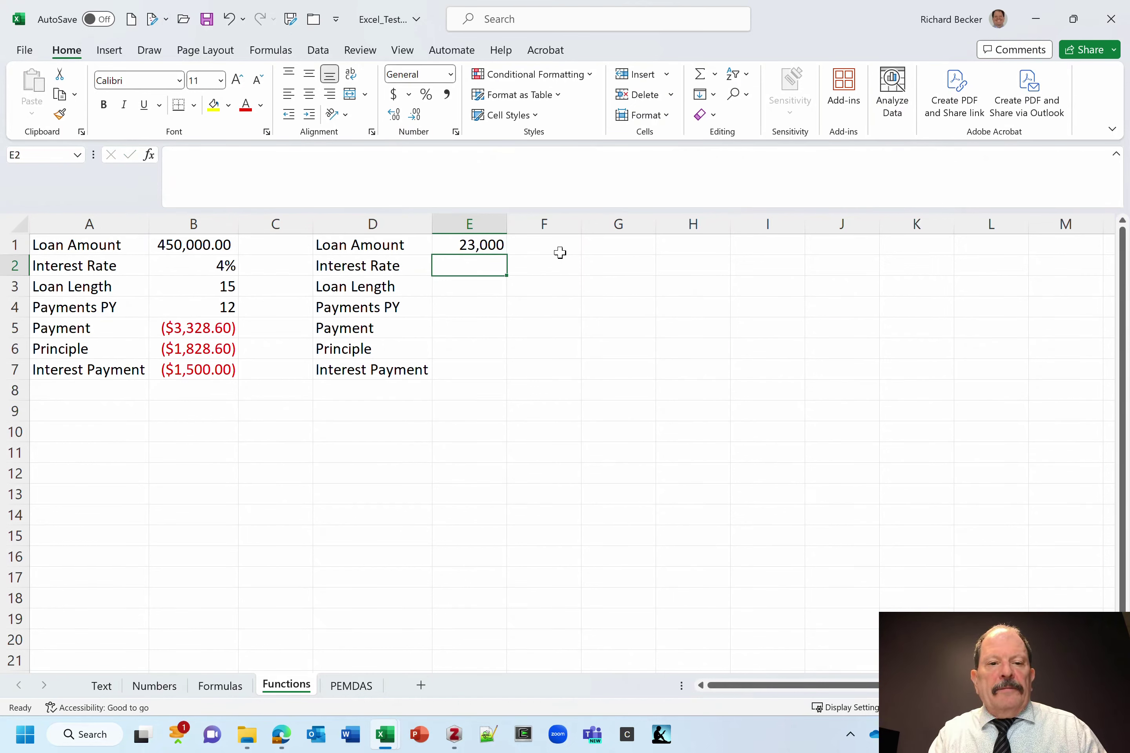
click(457, 243)
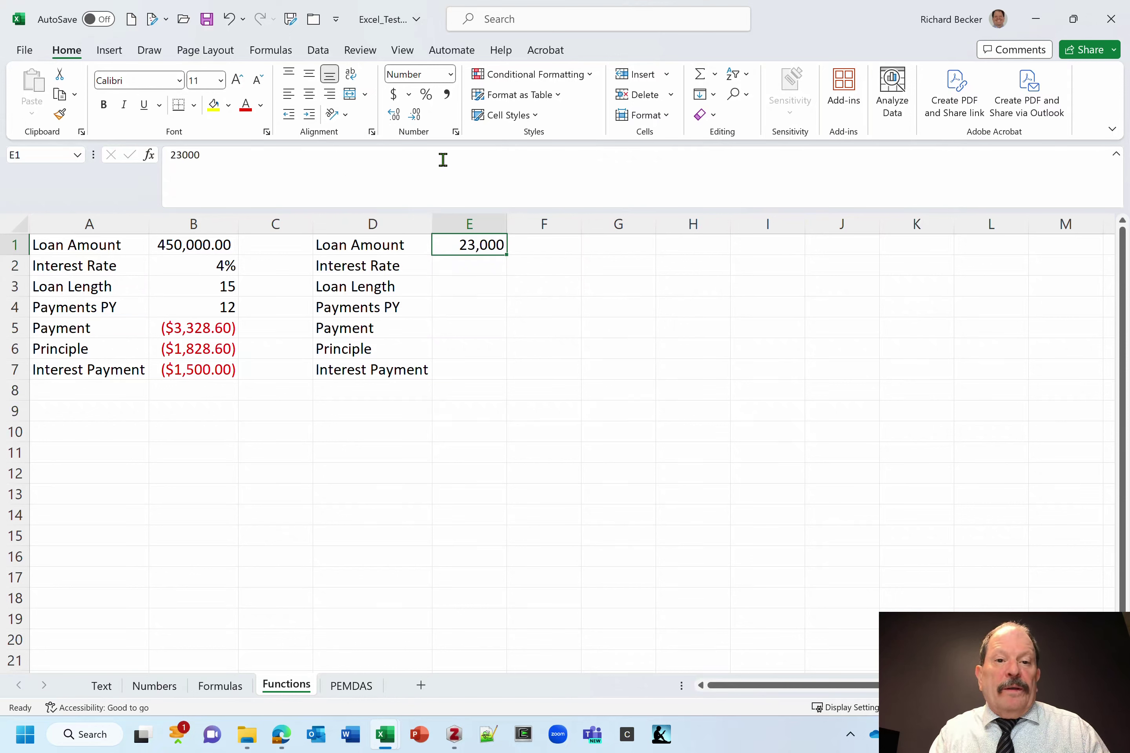
click(393, 115)
click(393, 116)
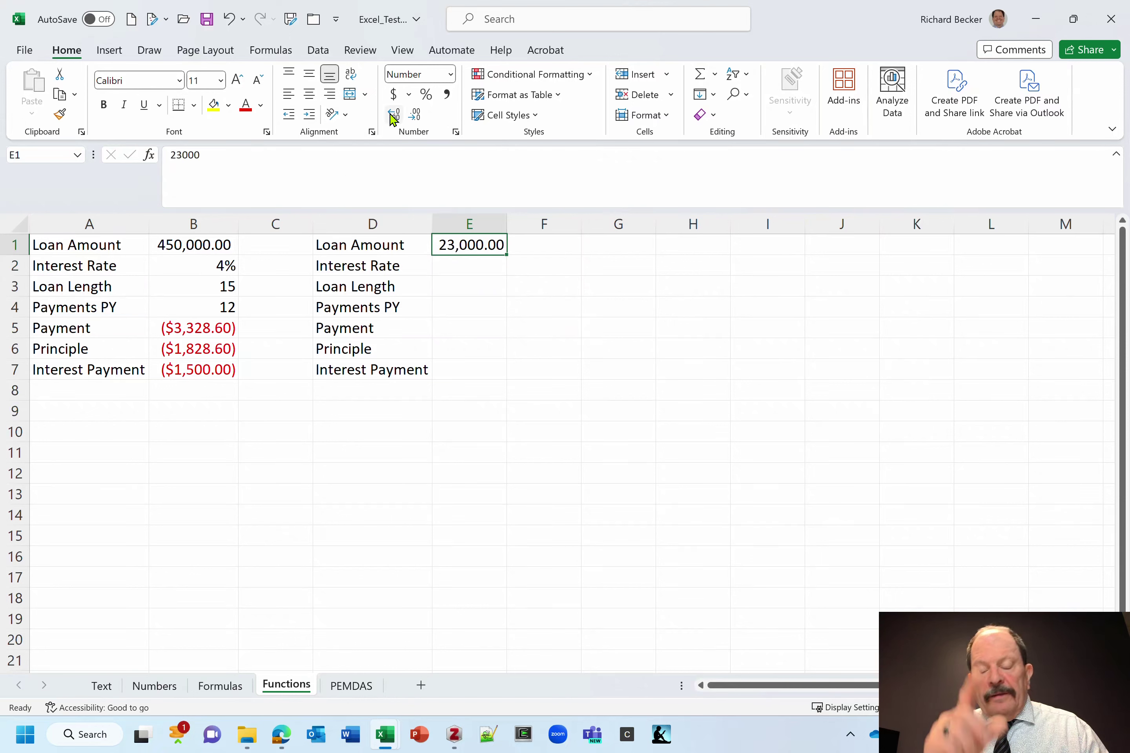
Step: Enter an interest rate of 7%, a loan length of 5 and 12 payments per year in E2:E4
click(476, 267)
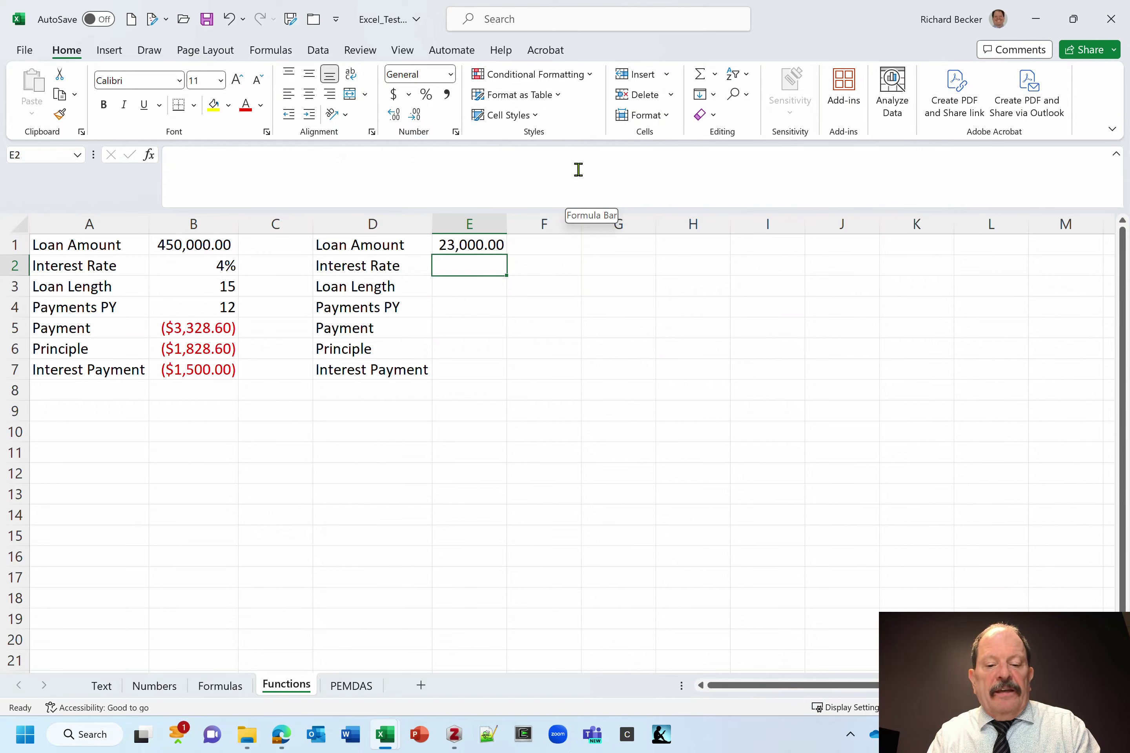
text(7)
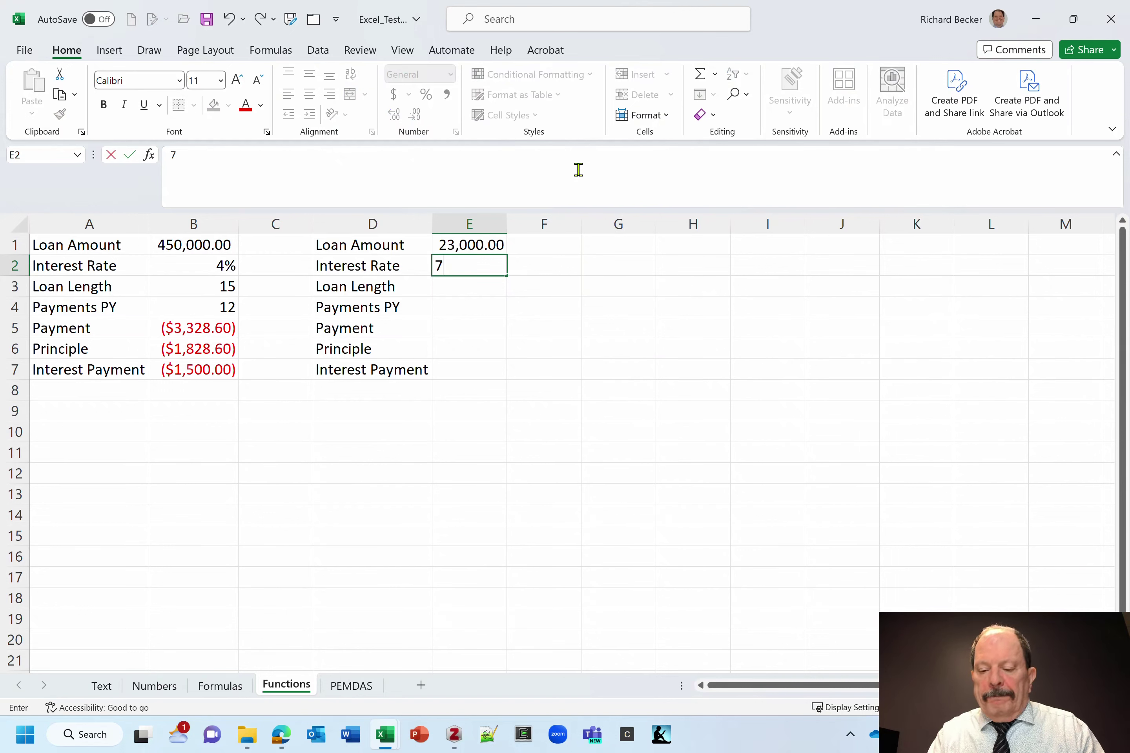
text(%)
key(Return)
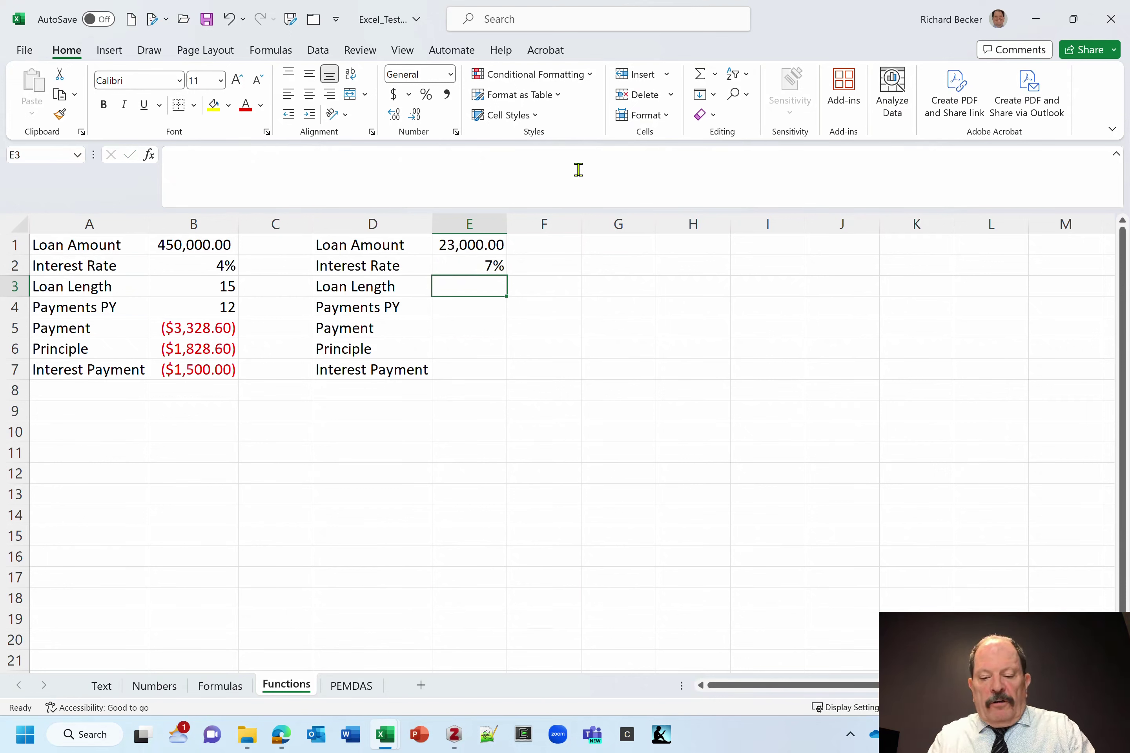
text(5)
key(Return)
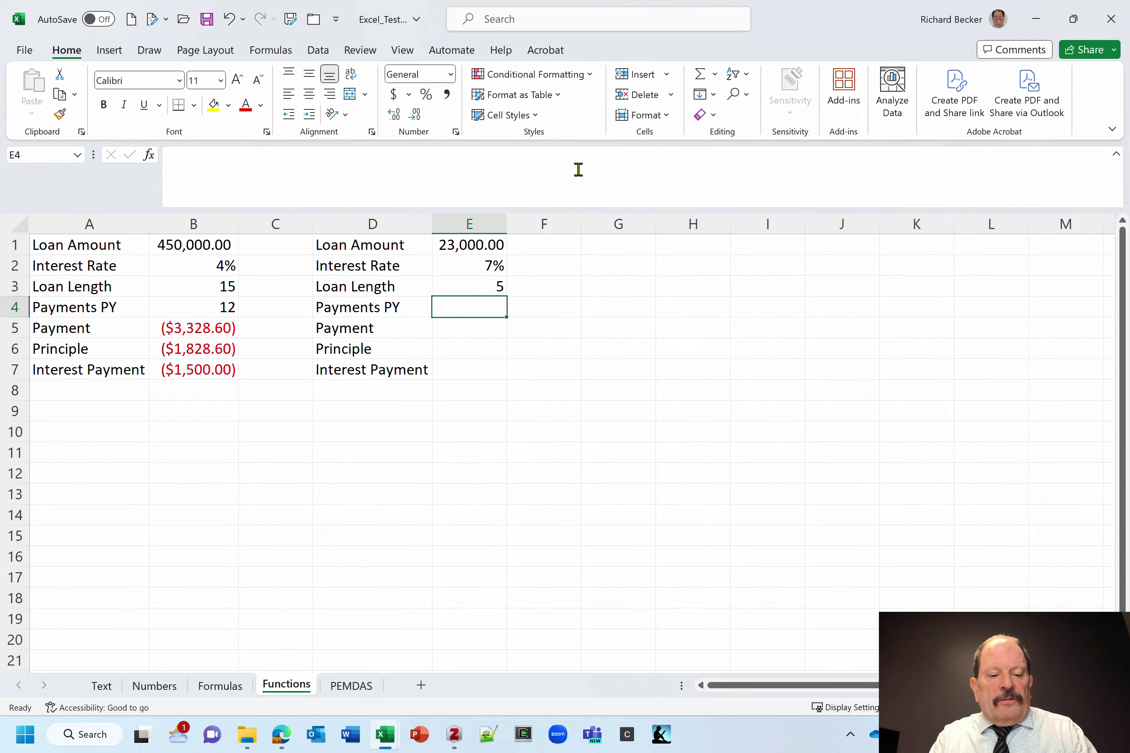
text(12)
key(Return)
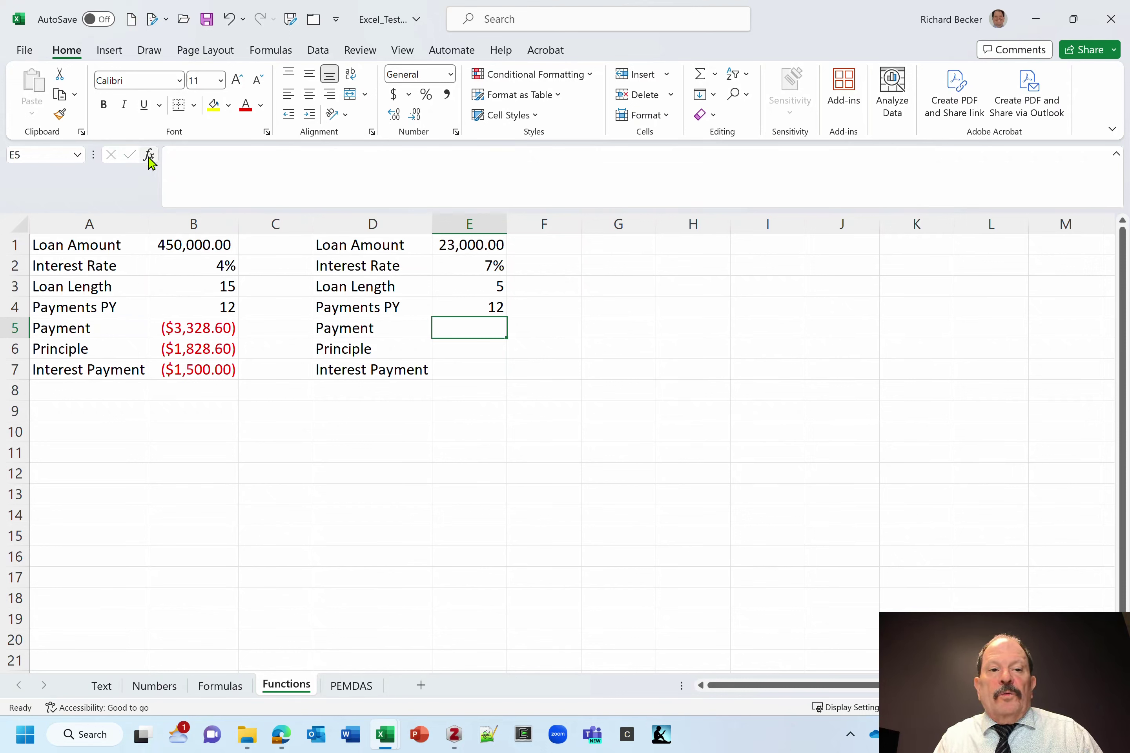
Step: Start a PMT function in the Payment cell E5 with the Rate argument E2/E4
click(149, 155)
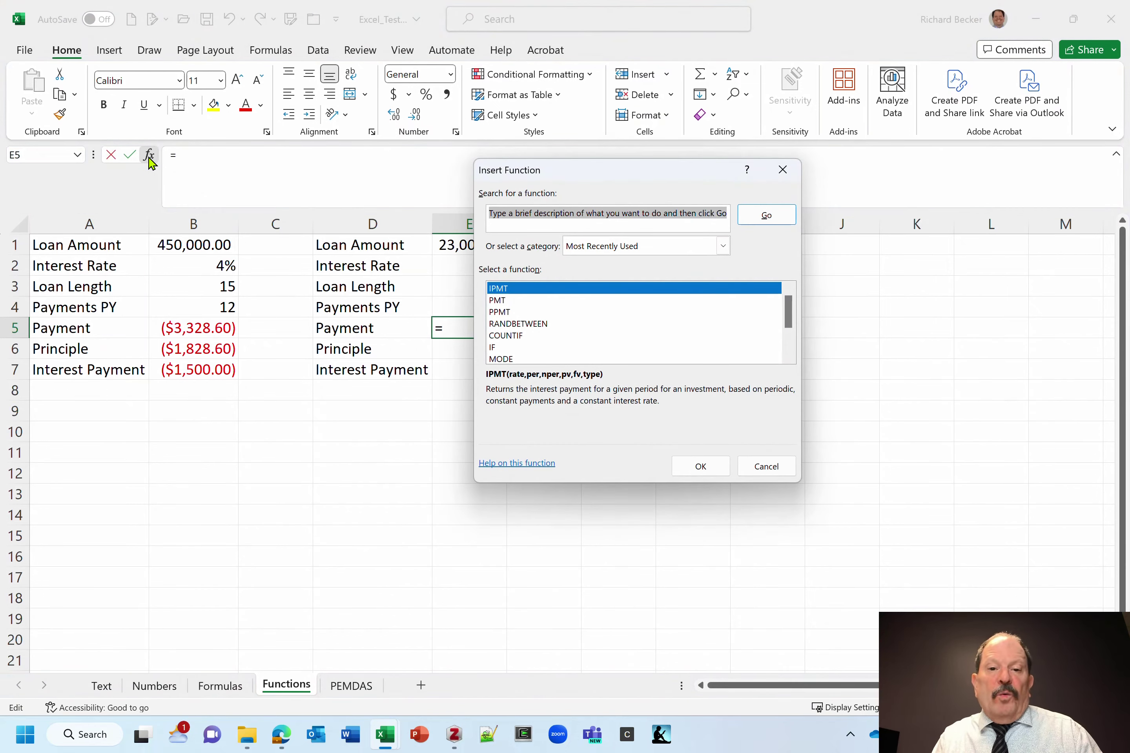
click(501, 304)
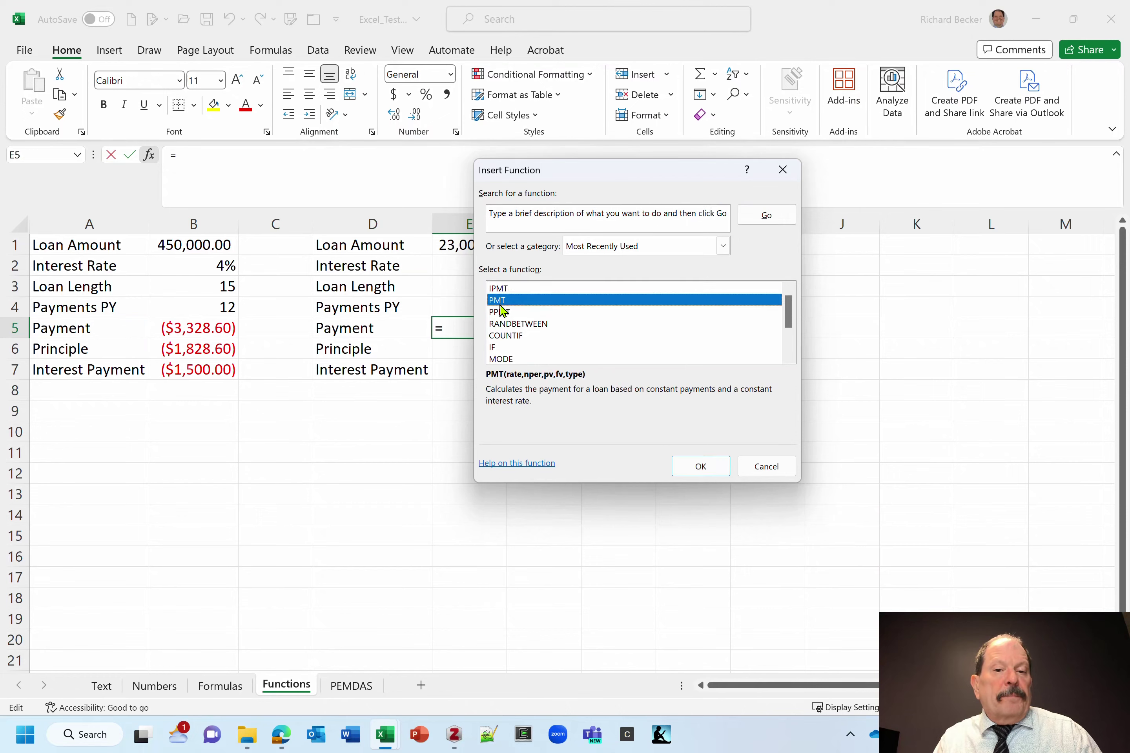
click(719, 471)
drag(599, 188, 754, 258)
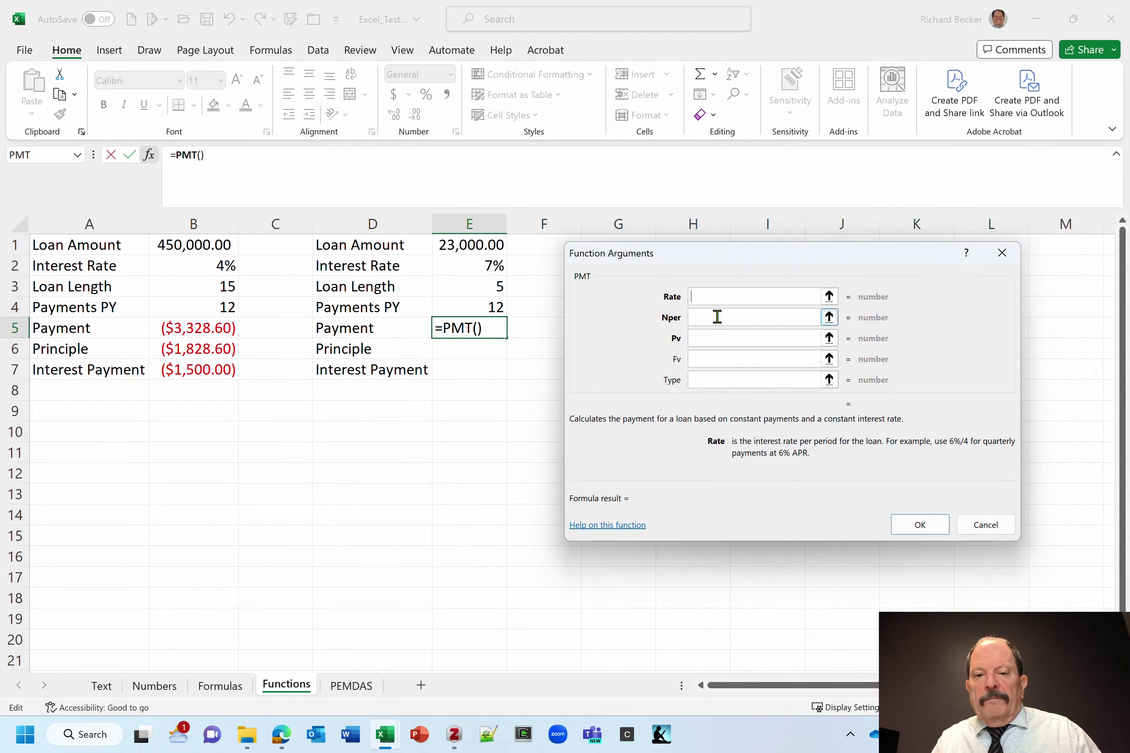
click(453, 268)
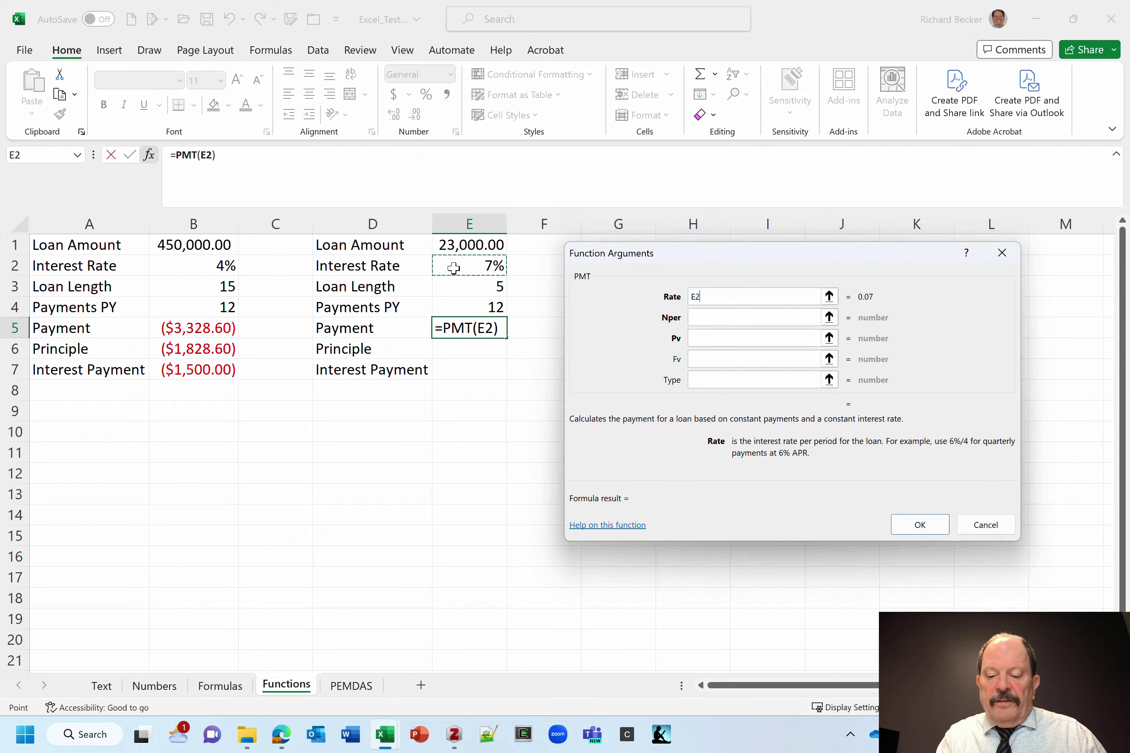
text(/)
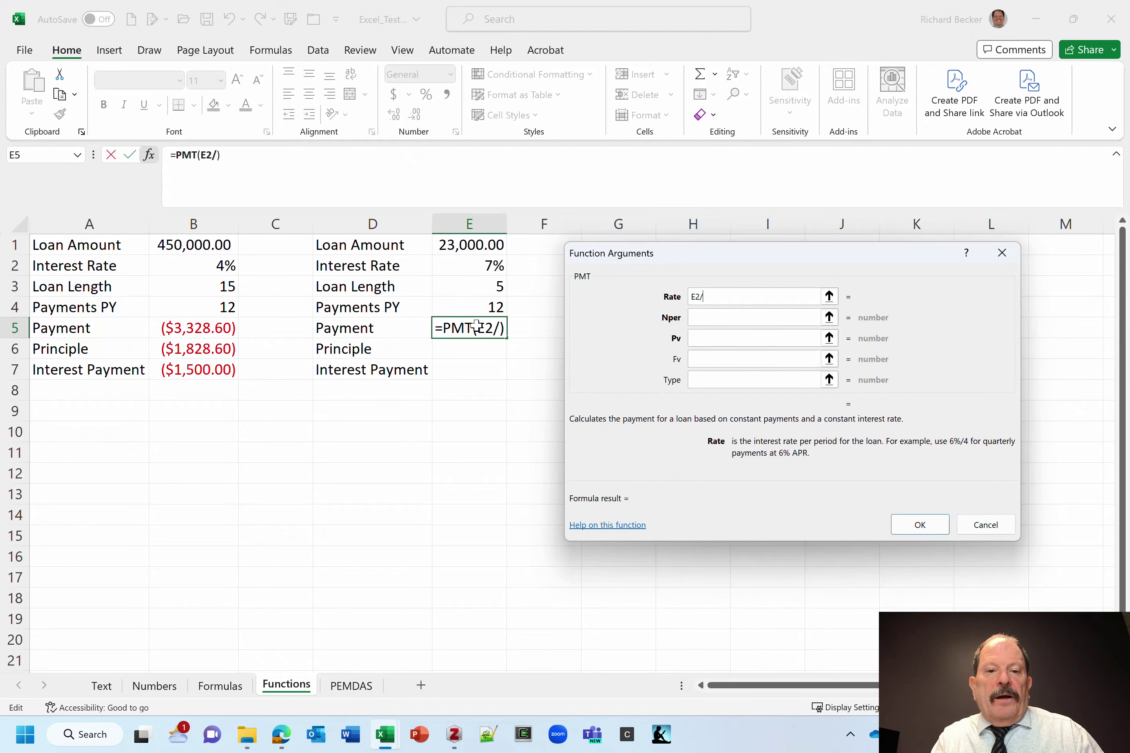
click(467, 311)
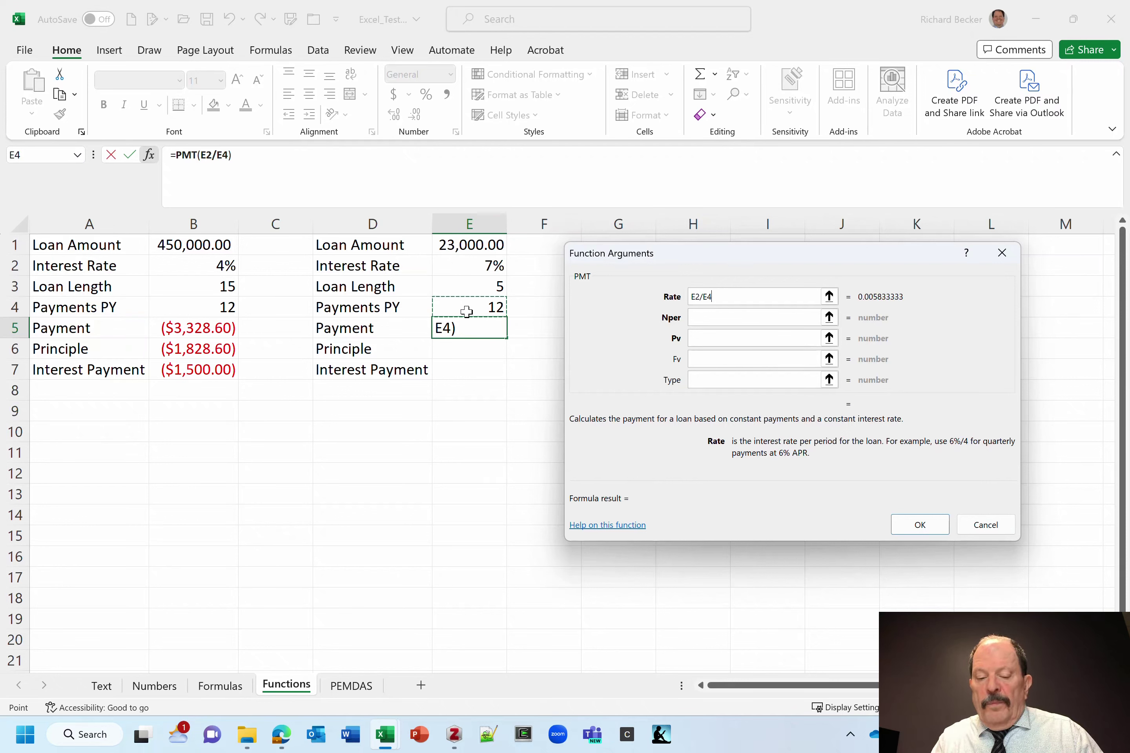
Step: Set the Nper argument of PMT to loan length times payments per year, E3*E4
key(Tab)
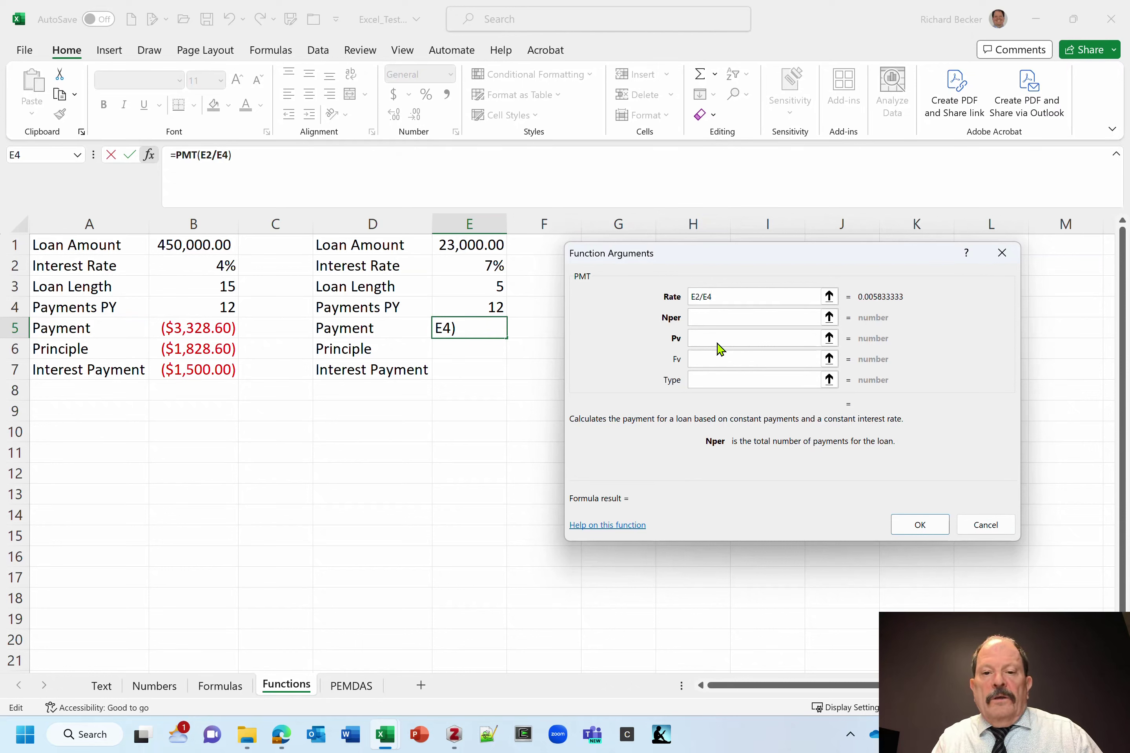
click(736, 315)
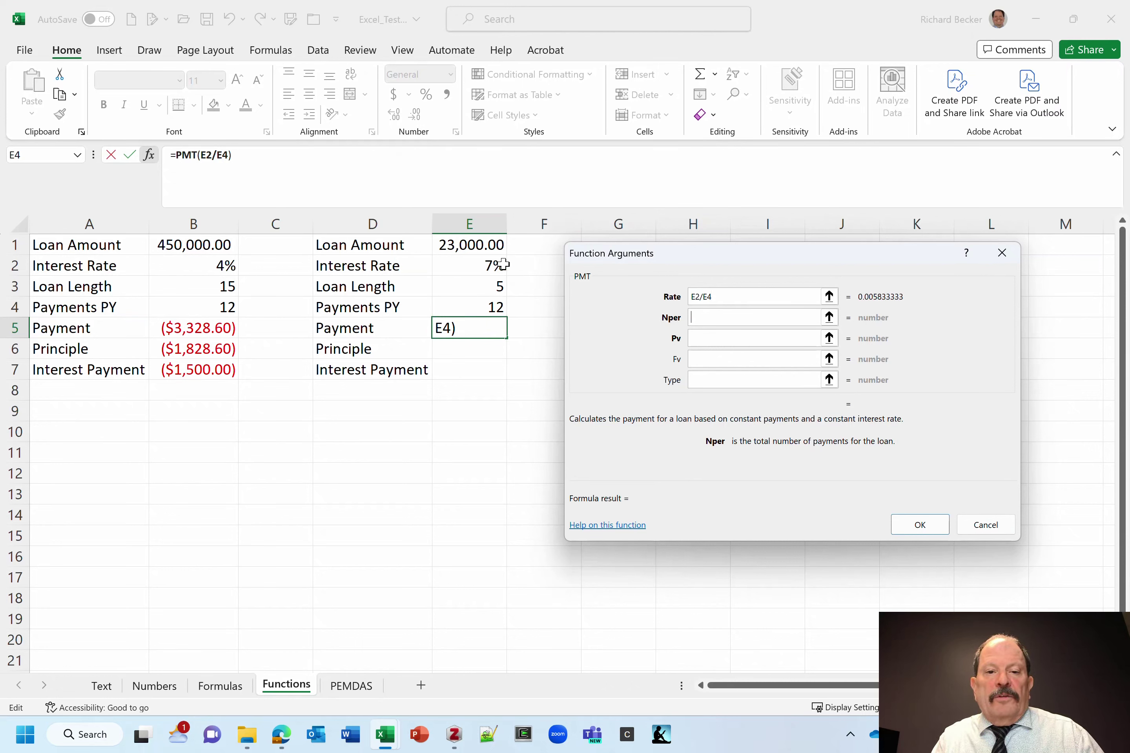
click(474, 285)
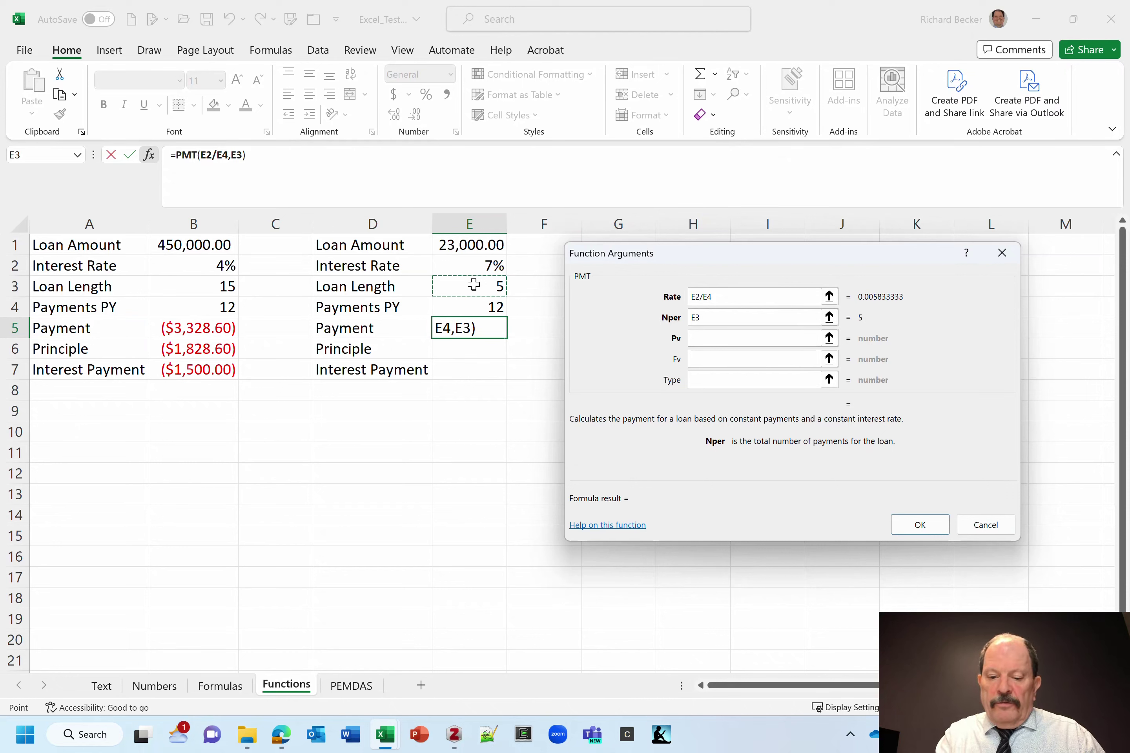
text(*)
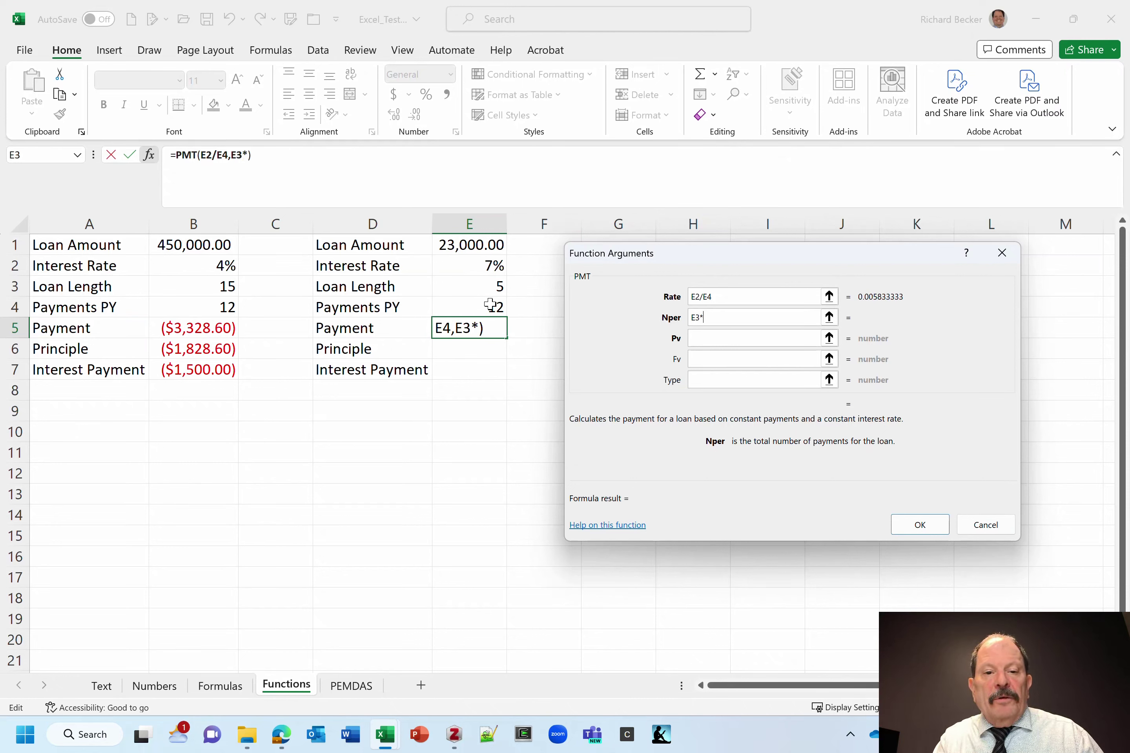
click(490, 303)
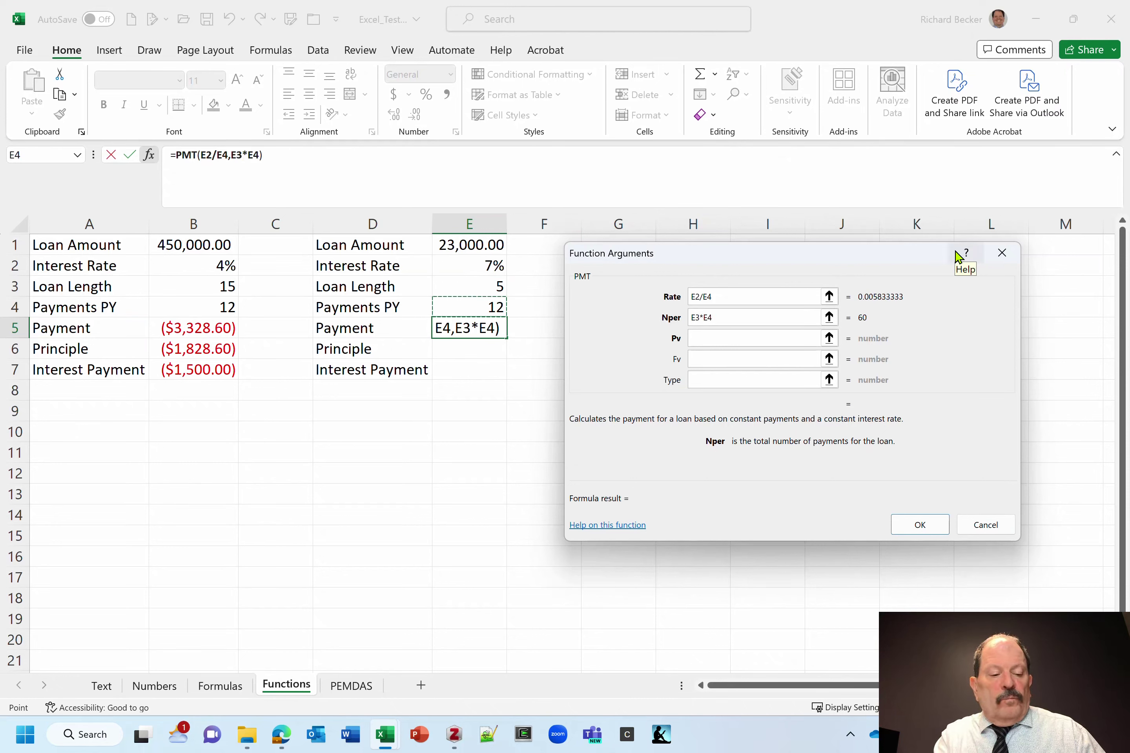
Step: Set the Pv argument of PMT to the loan amount in E1 and insert the function into E5
click(958, 256)
key(Tab)
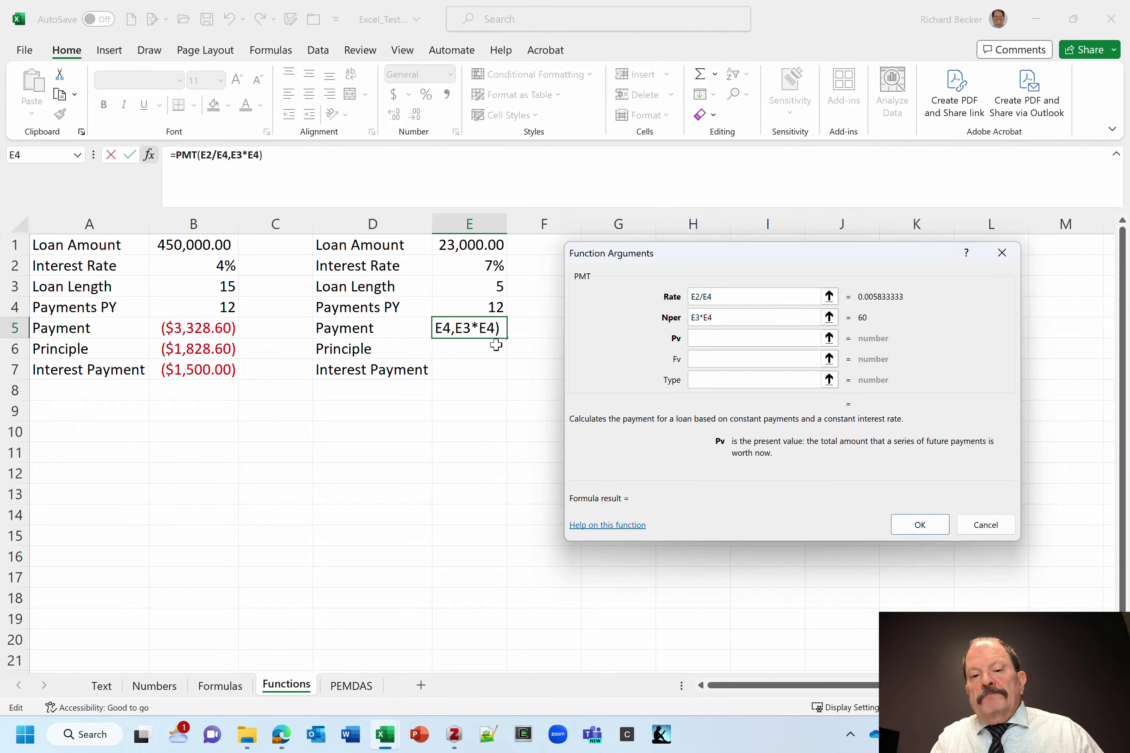
click(445, 246)
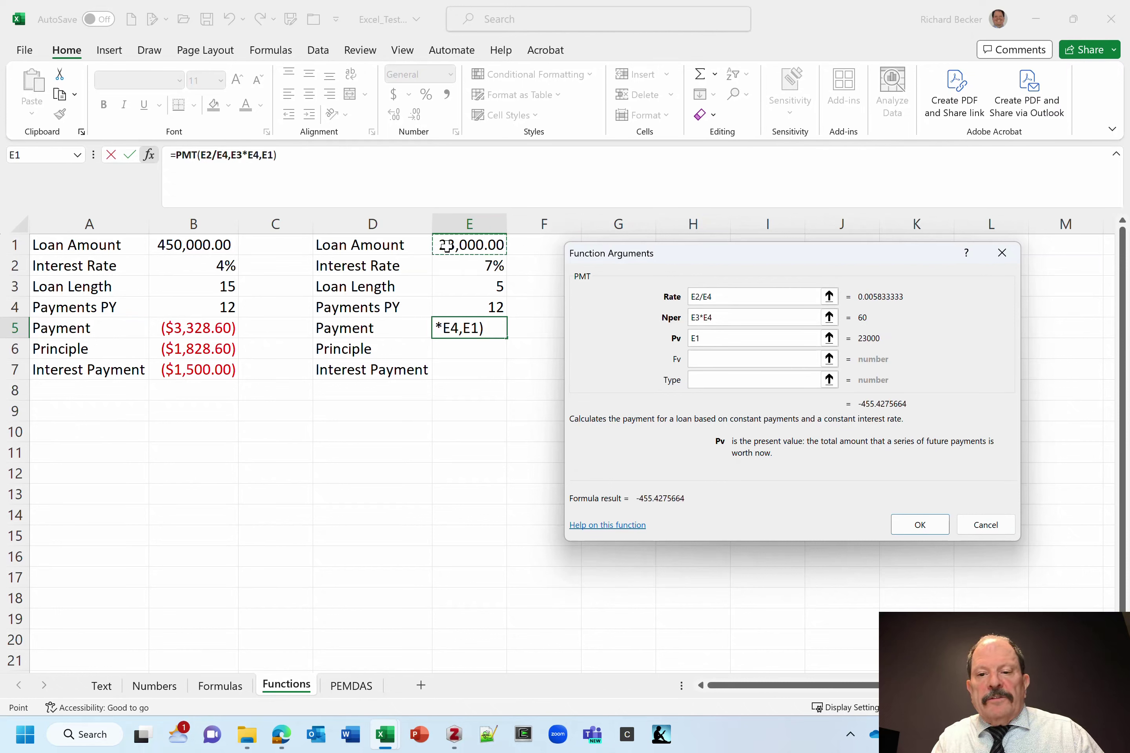
click(911, 533)
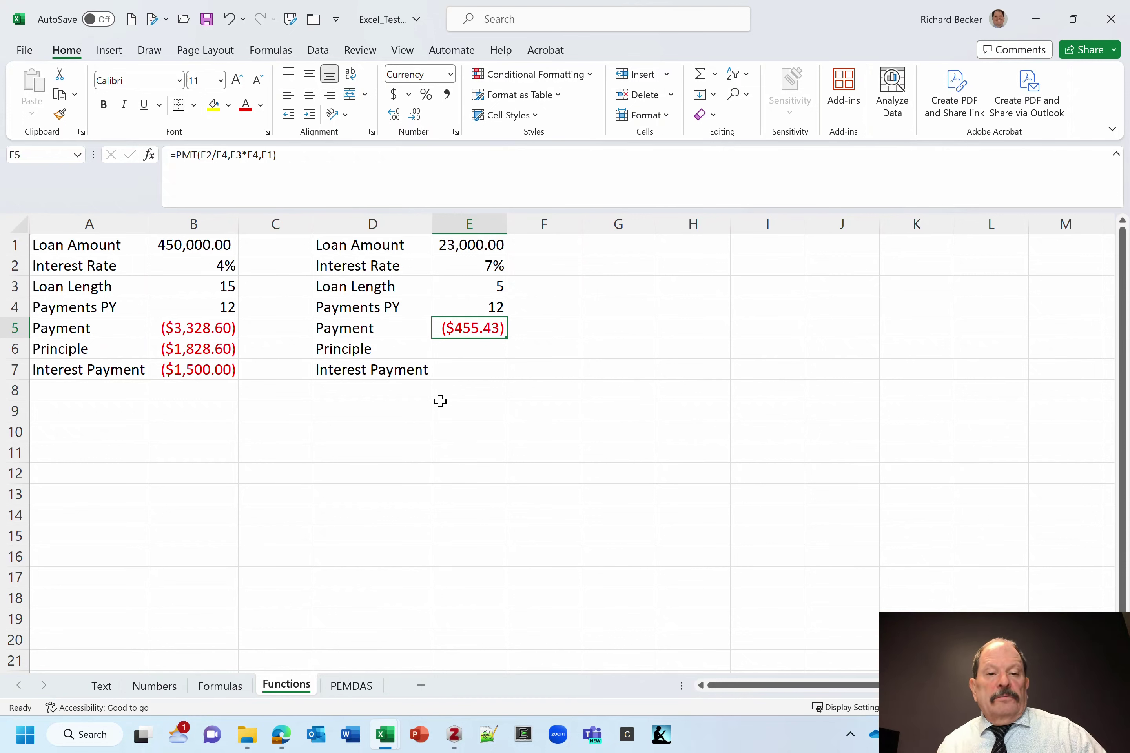
Step: Start an IPMT function in the Interest Payment cell E7 with the interest rate cell E2 in the Rate argument
click(479, 370)
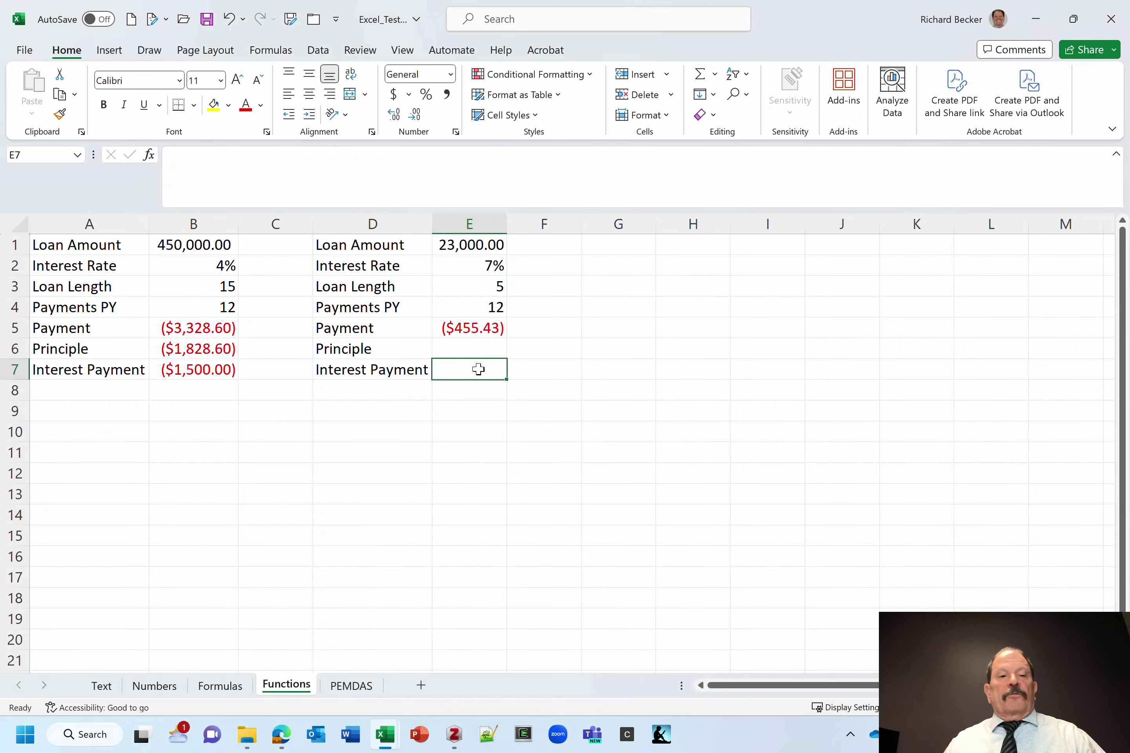
click(150, 155)
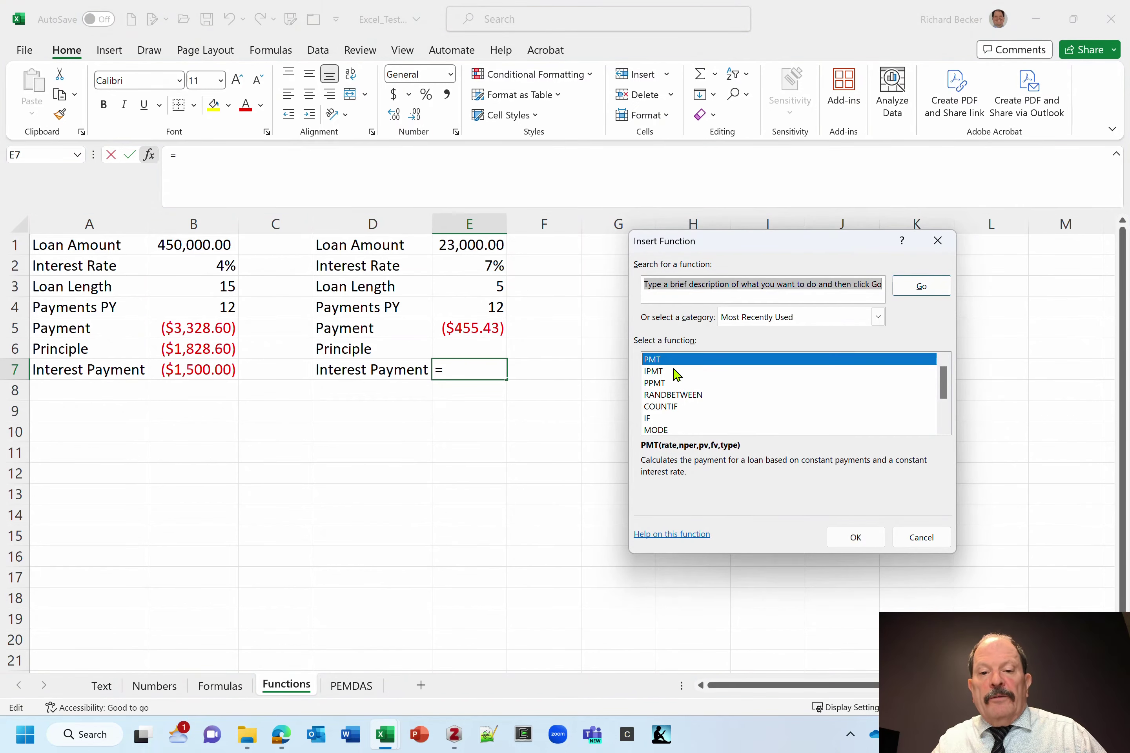
click(676, 372)
click(856, 537)
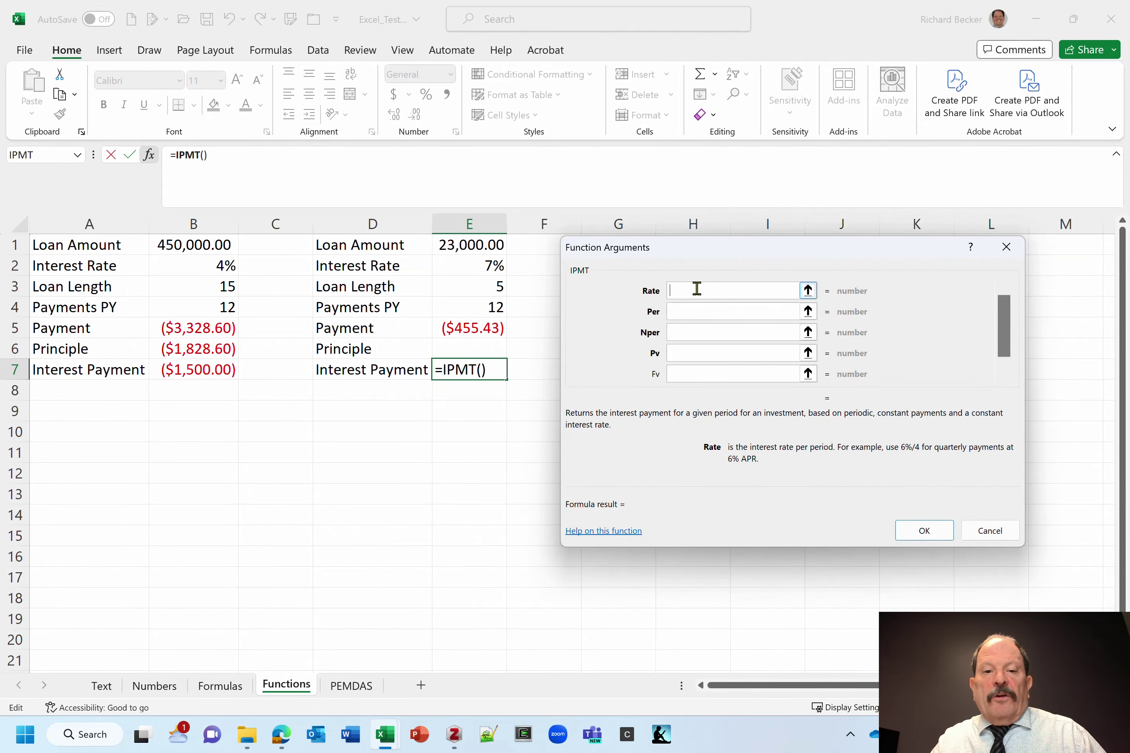
click(477, 266)
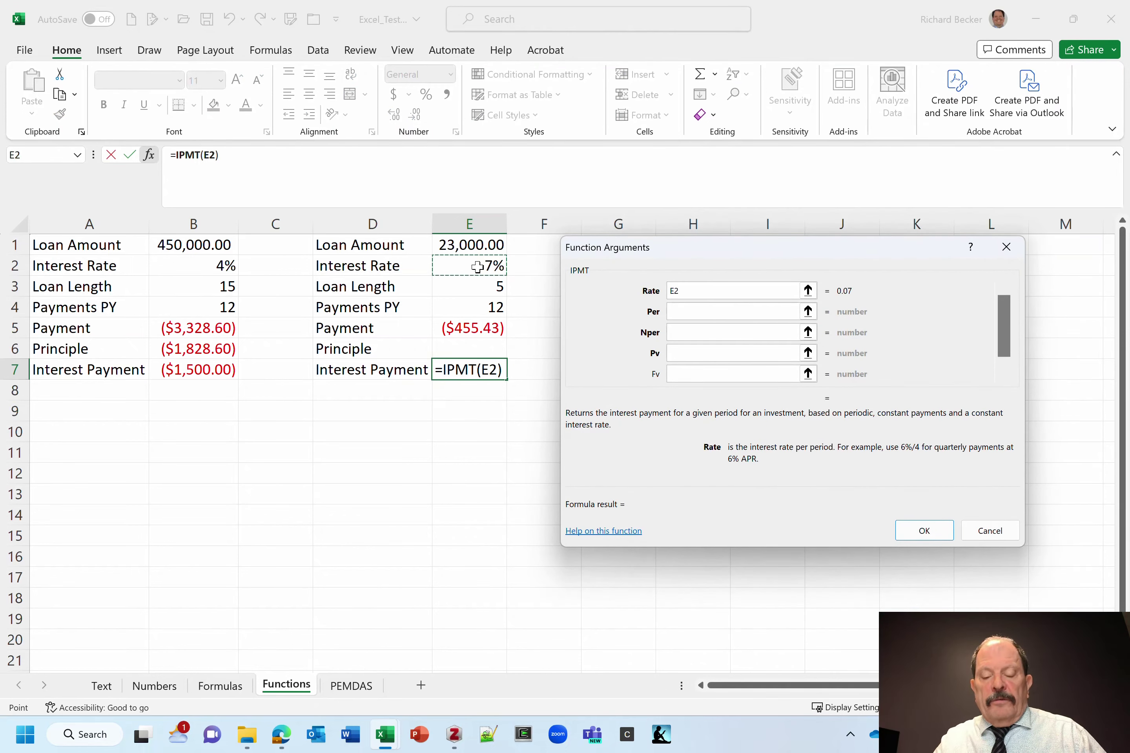
text(*)
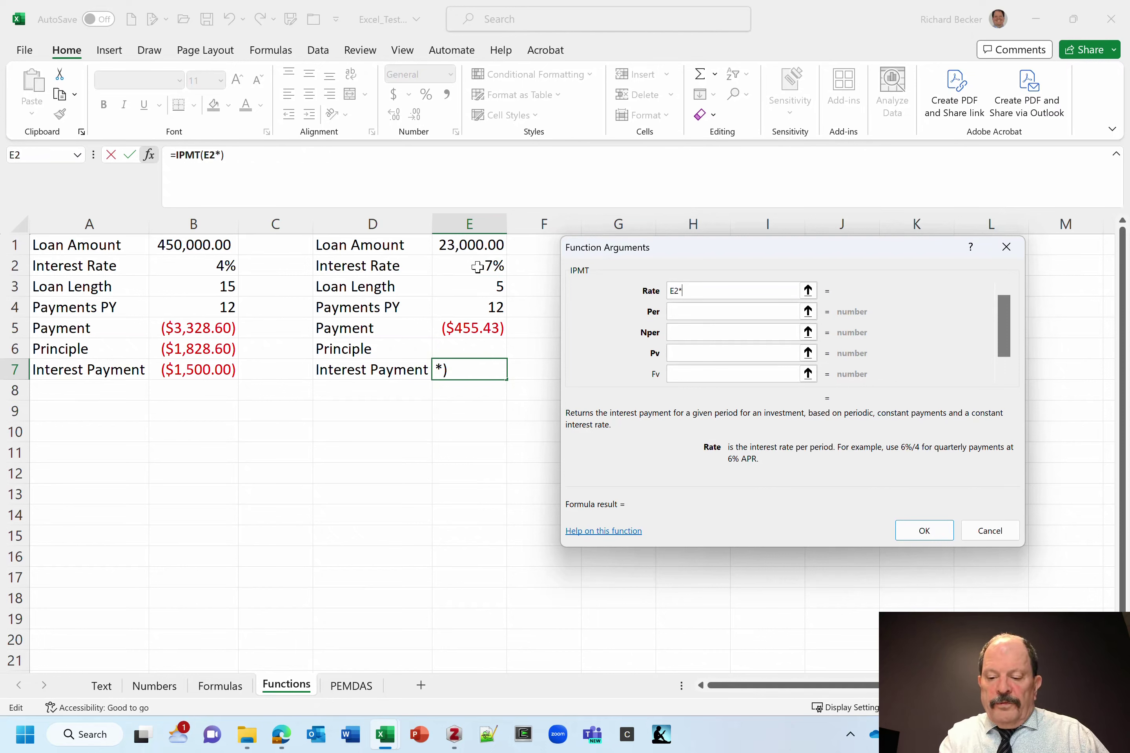
text(/)
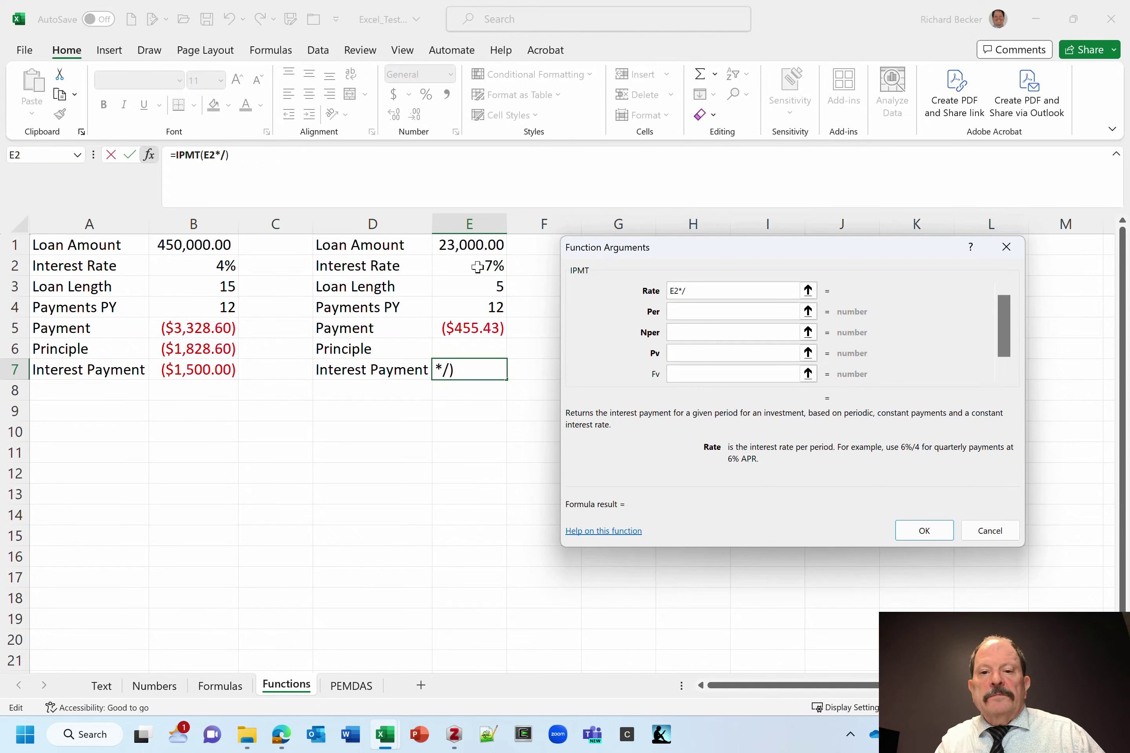
click(460, 308)
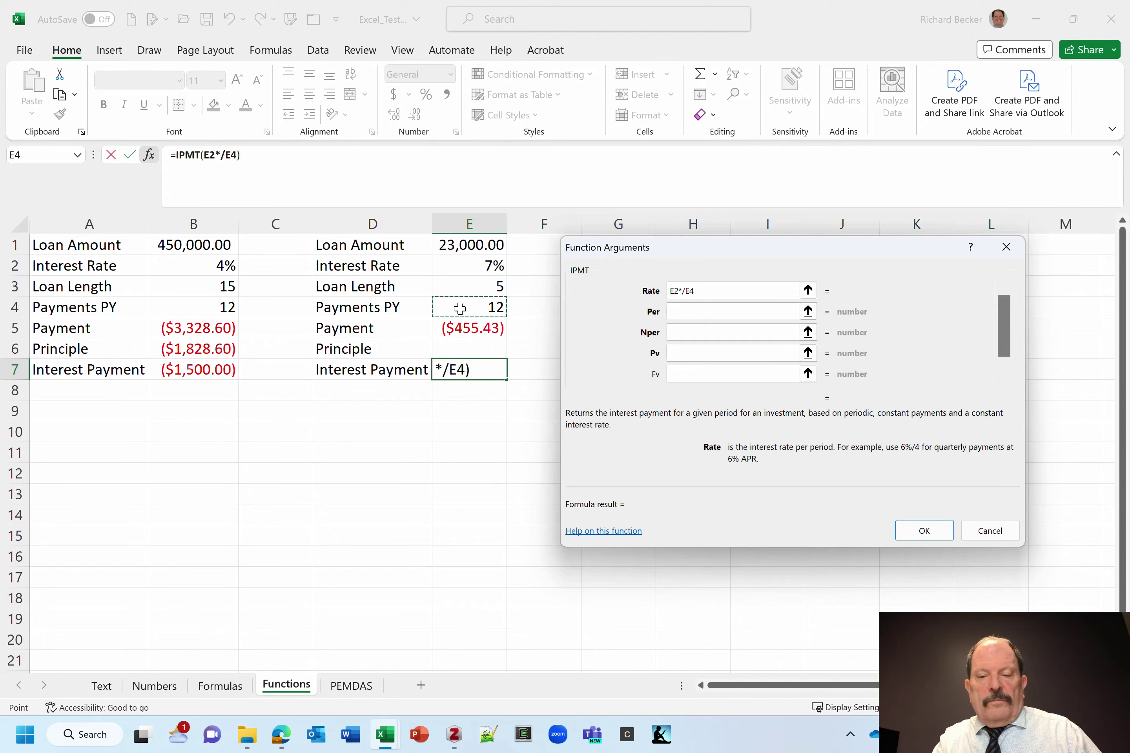
click(700, 292)
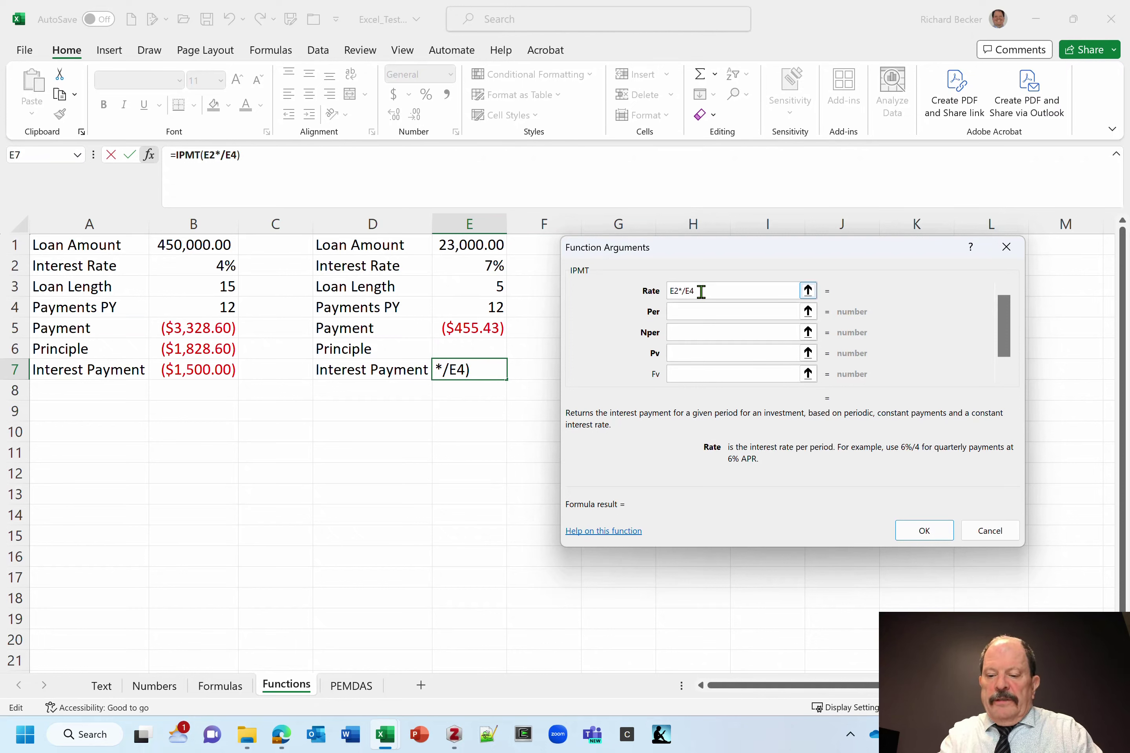
key(BackSpace)
key(BackSpace)
key(BackSpace)
key(BackSpace)
key(BackSpace)
key(BackSpace)
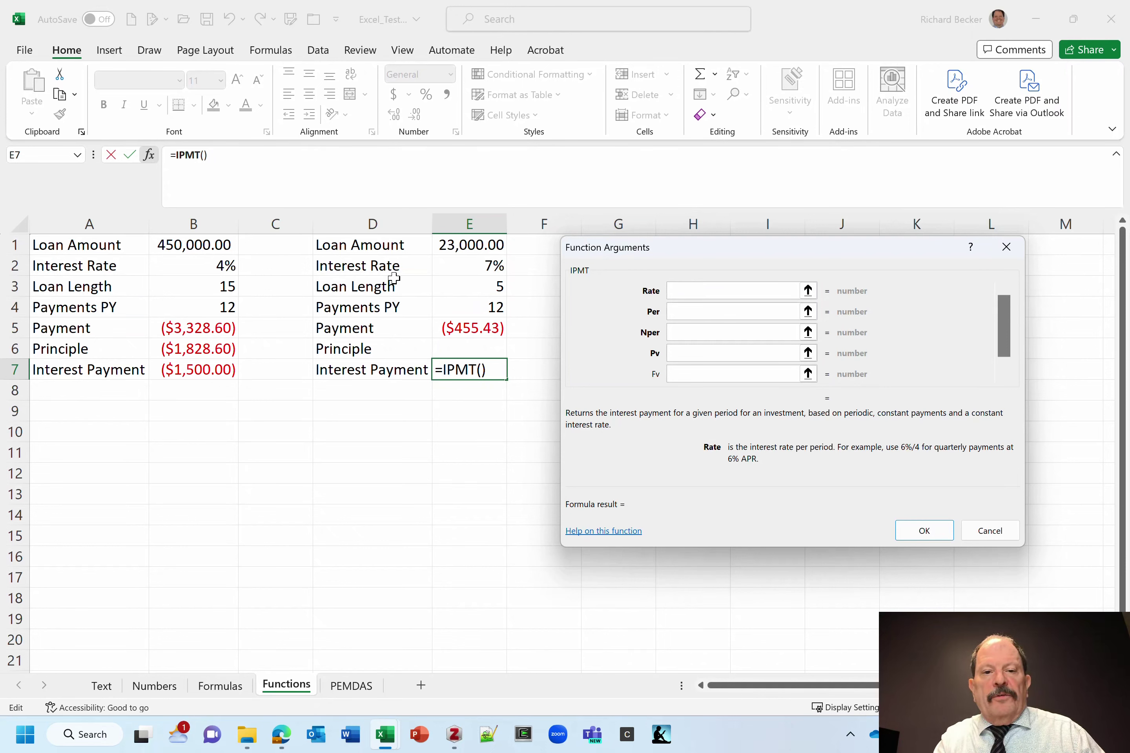
click(460, 268)
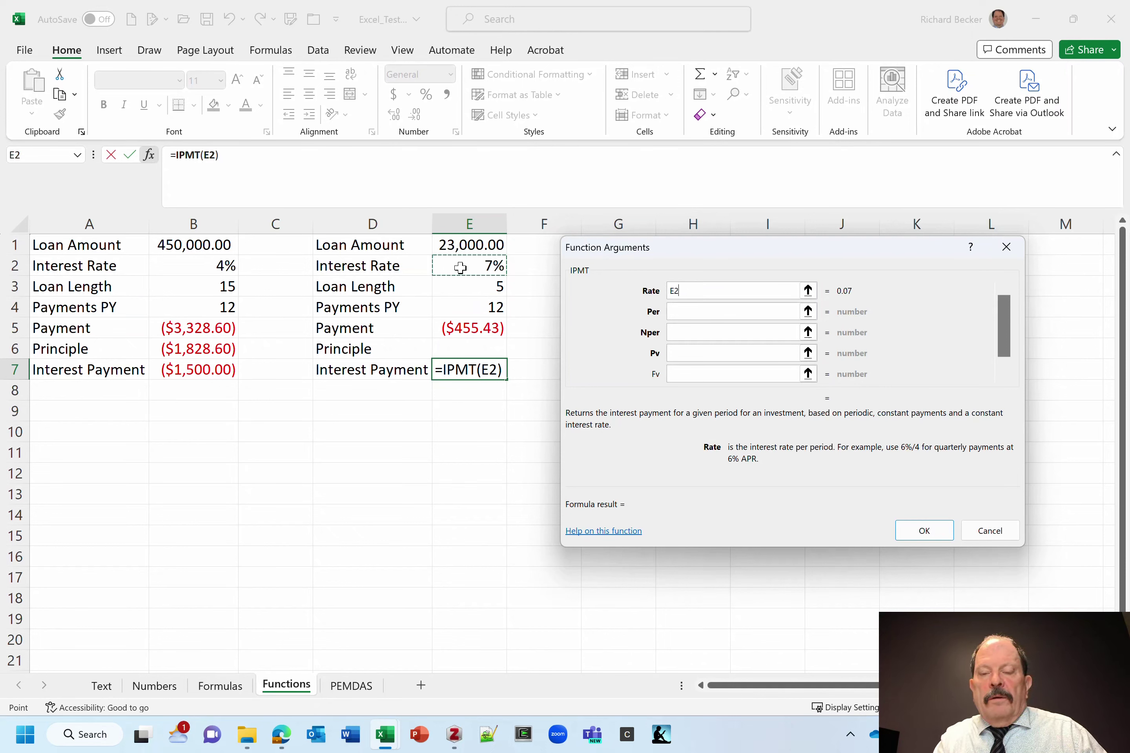
text(/)
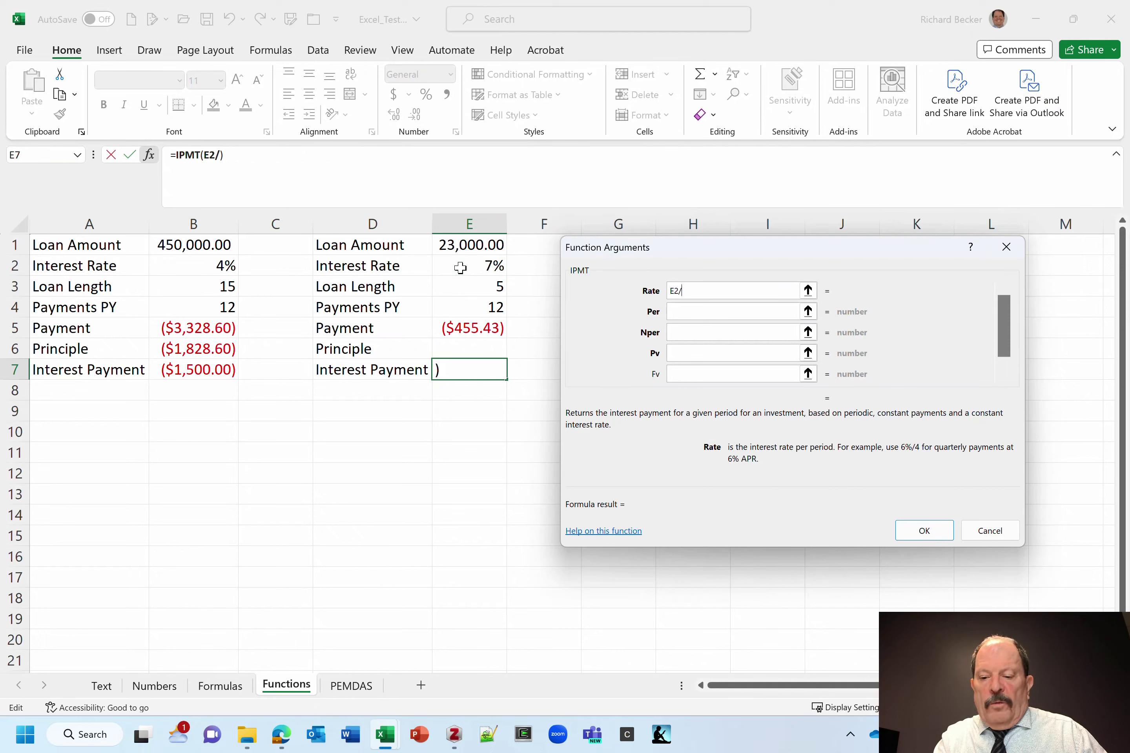
key(BackSpace)
text(*)
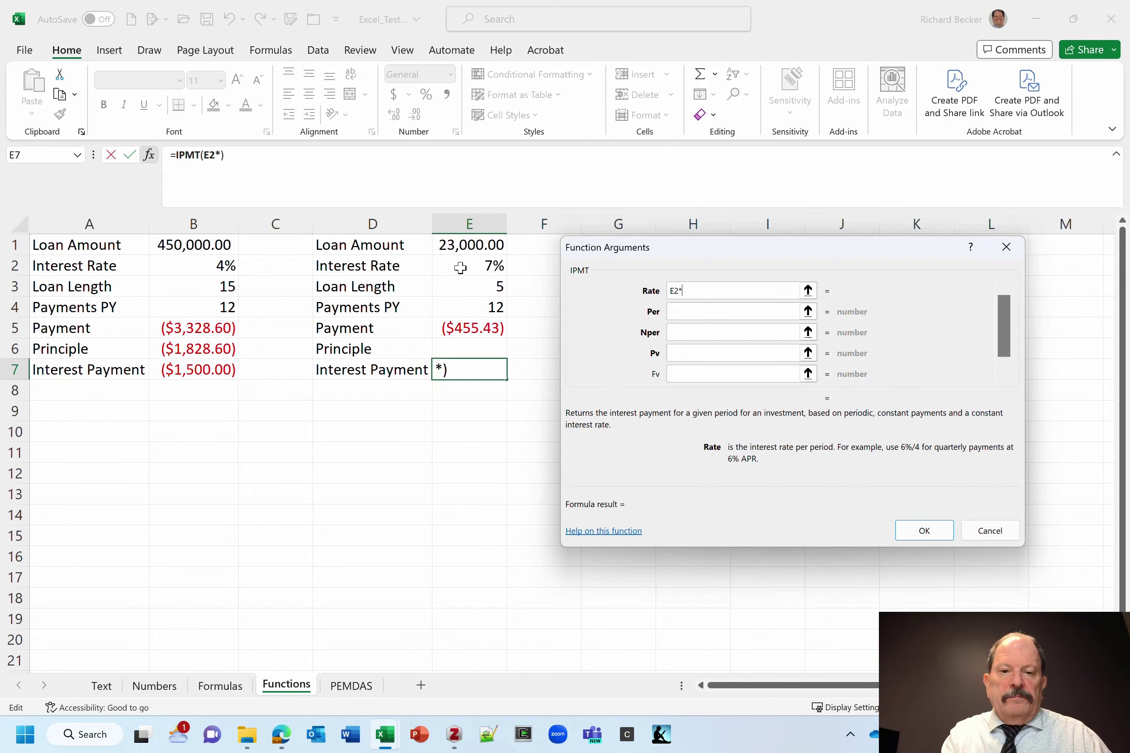
click(482, 309)
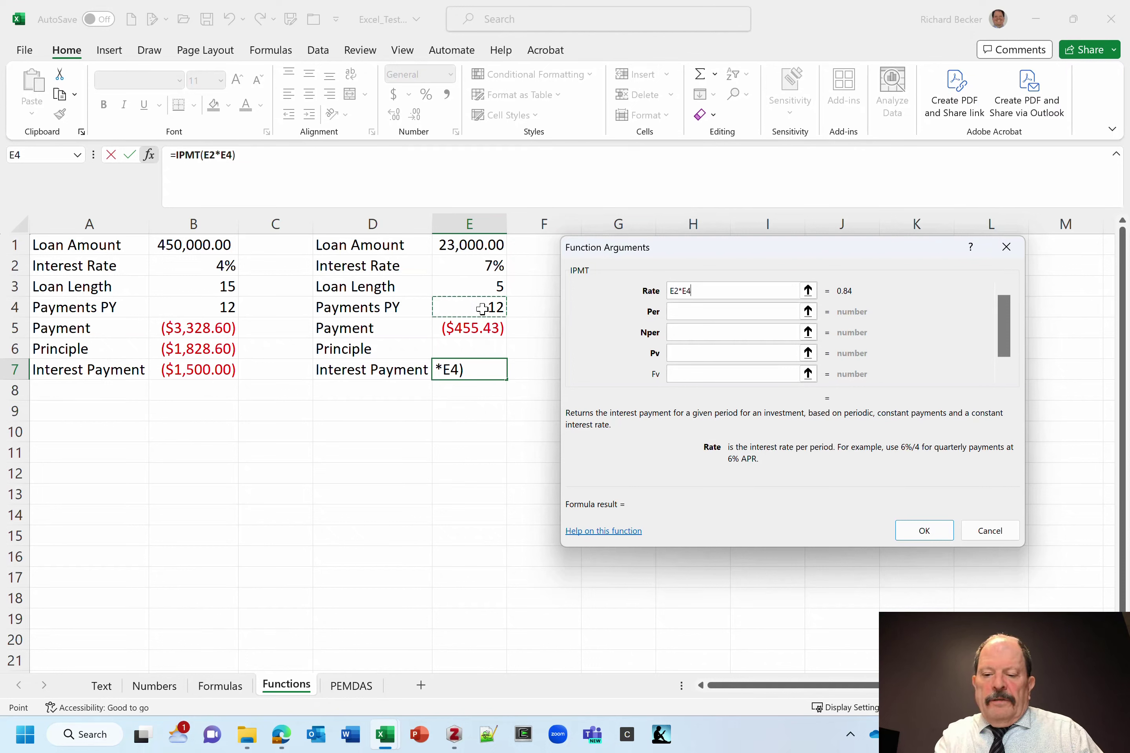
key(BackSpace)
key(BackSpace)
key(BackSpace)
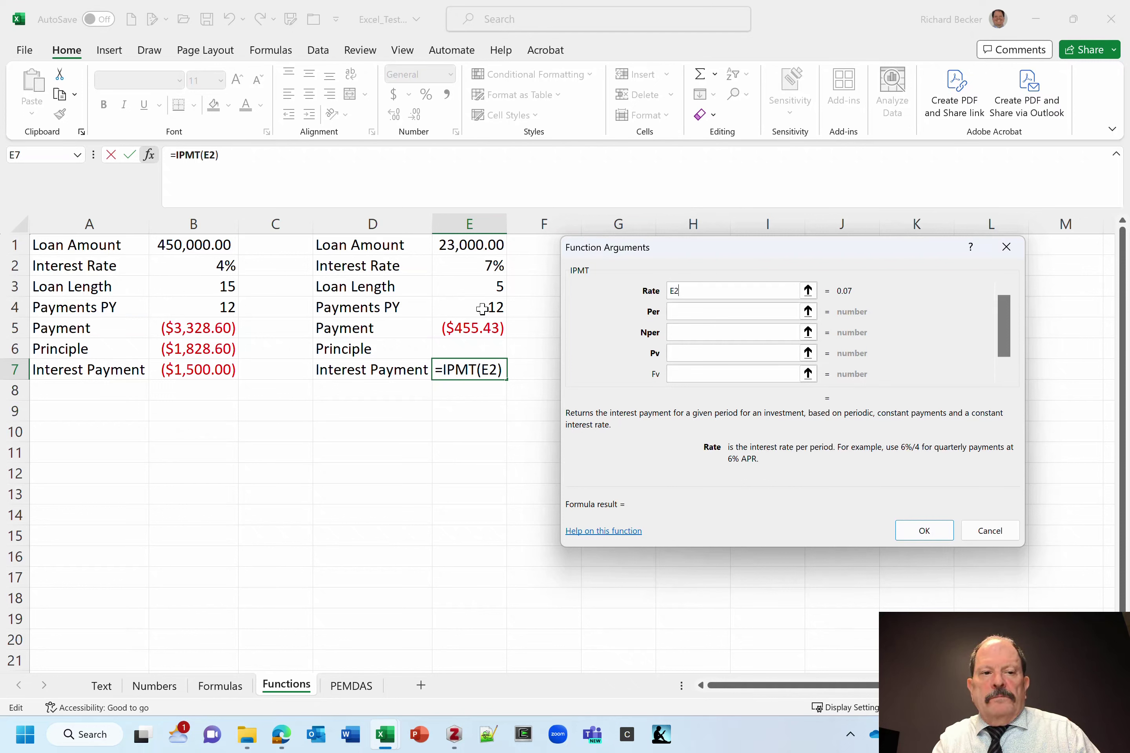
Step: Divide the IPMT Rate argument by the payments per year in E4, making it E2/E4
text(/)
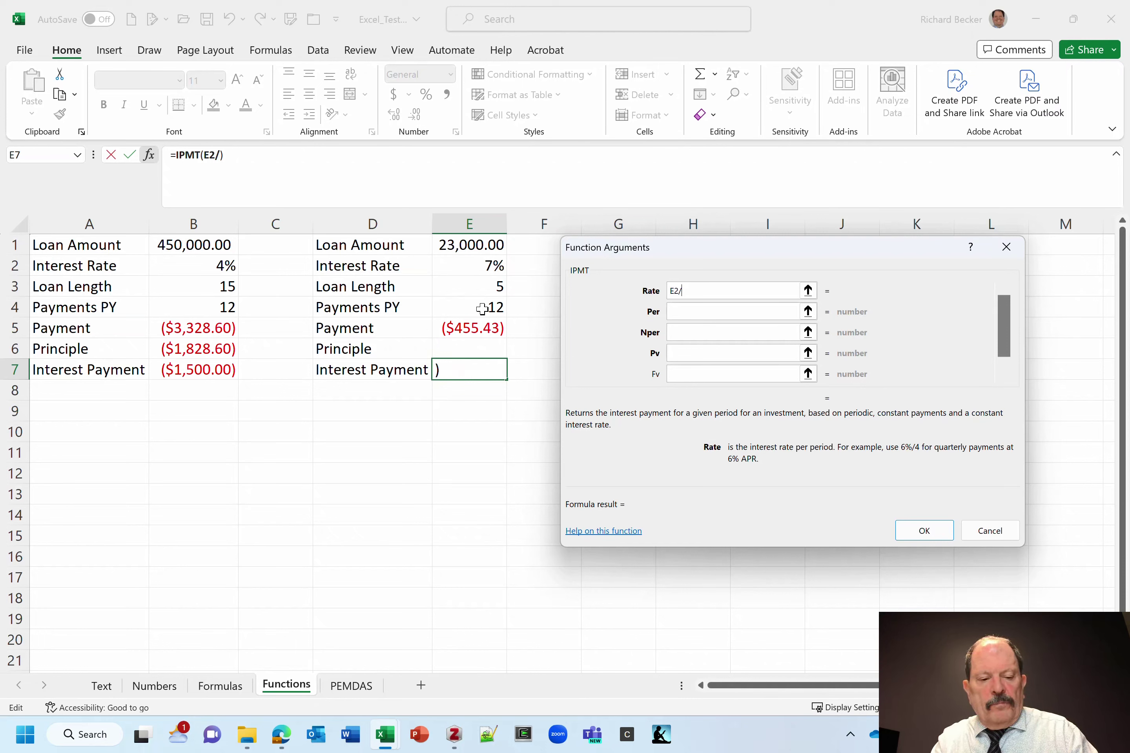
text(12)
key(BackSpace)
key(BackSpace)
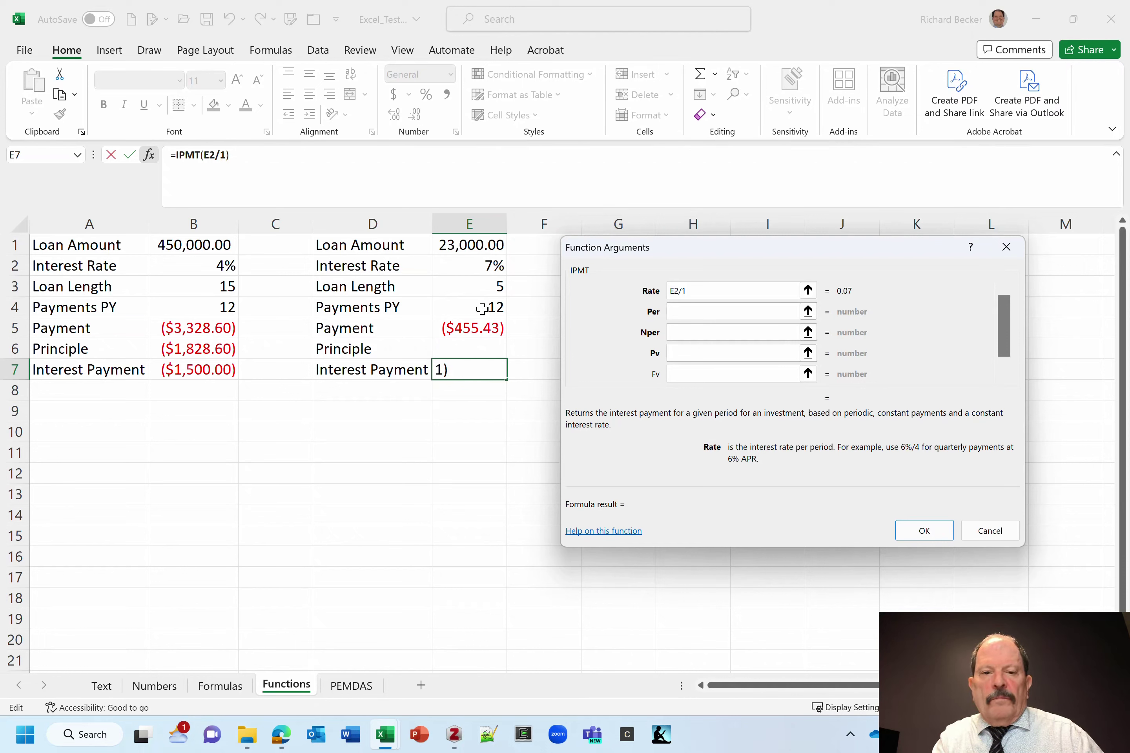
click(481, 309)
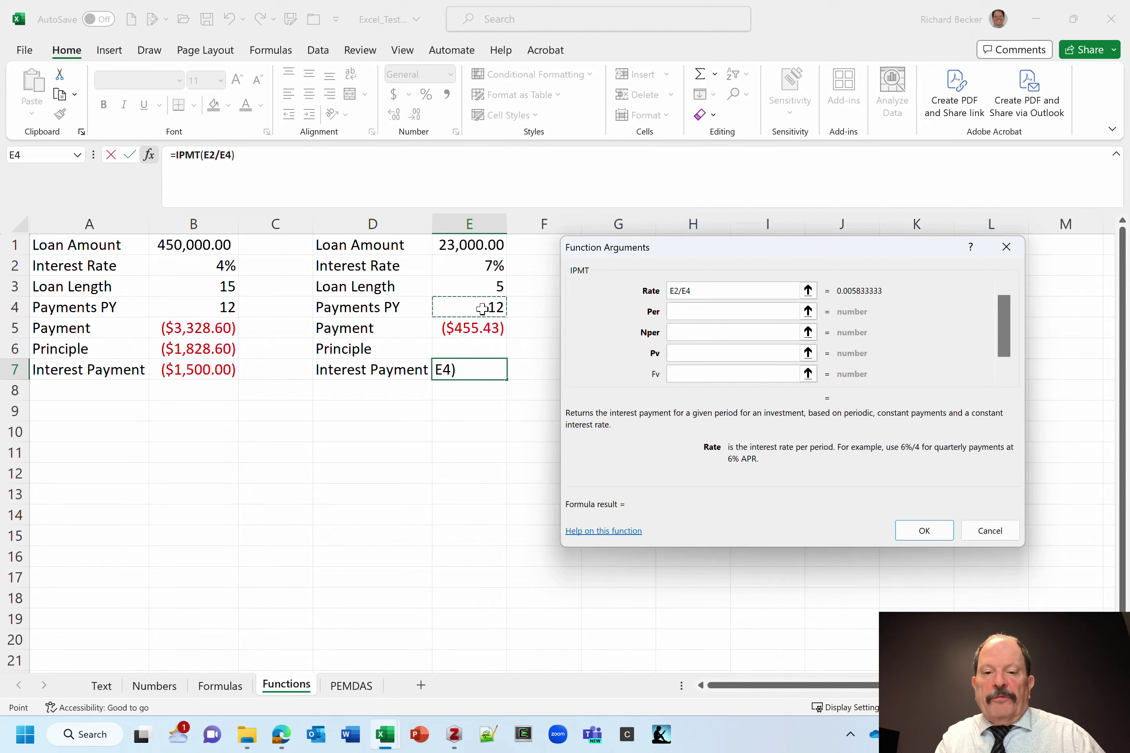
key(Tab)
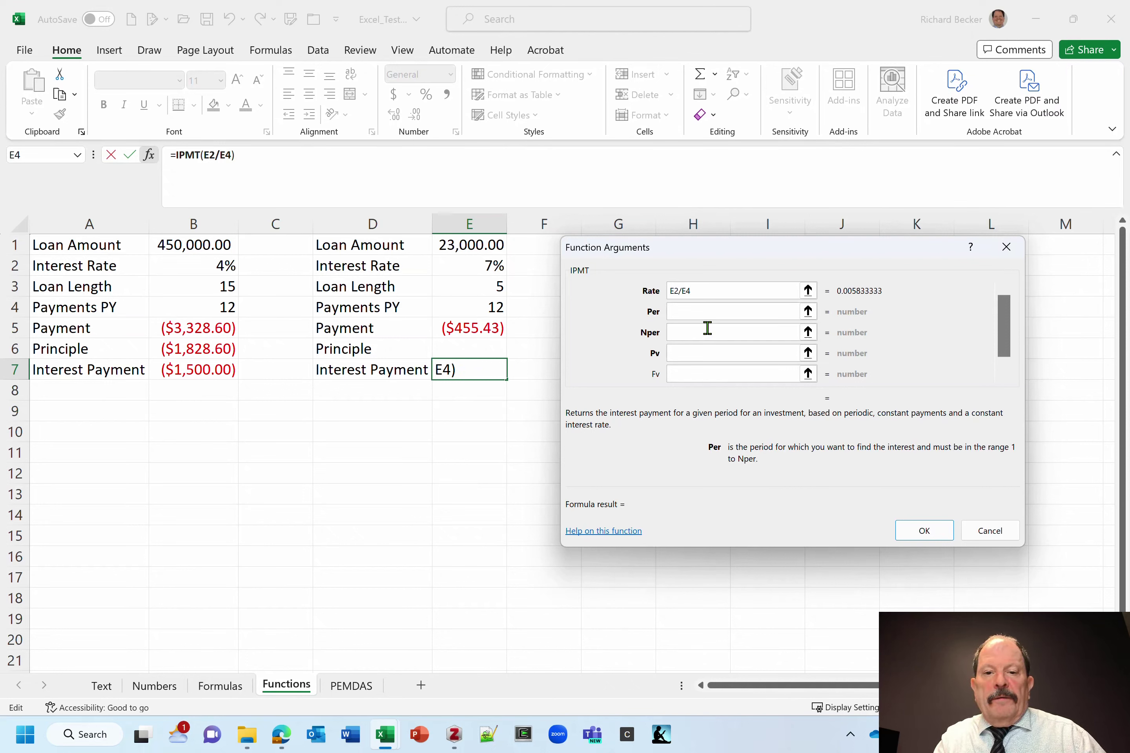
click(469, 293)
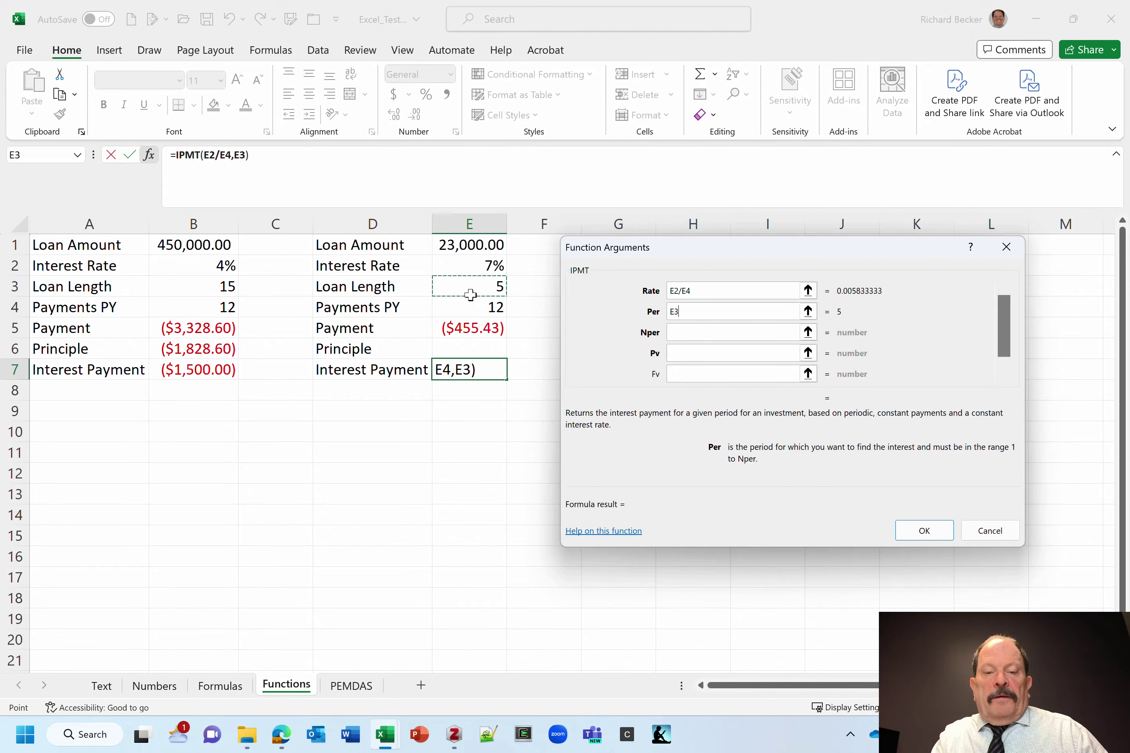
text(*)
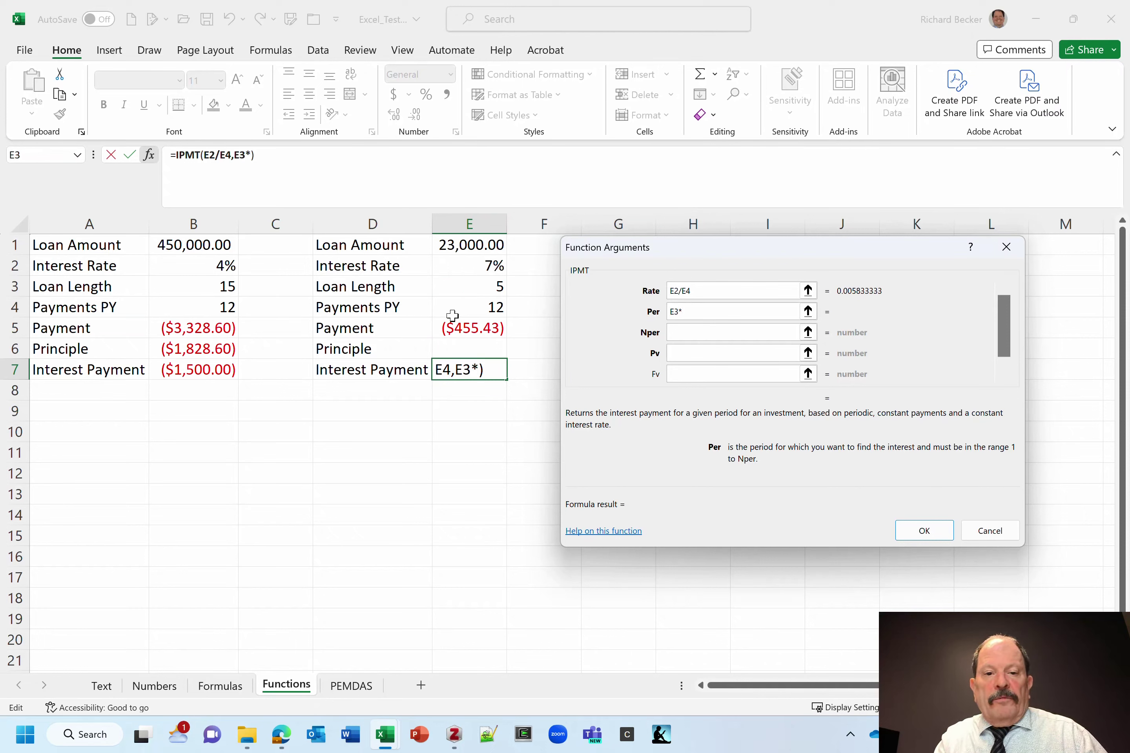
click(450, 308)
key(Tab)
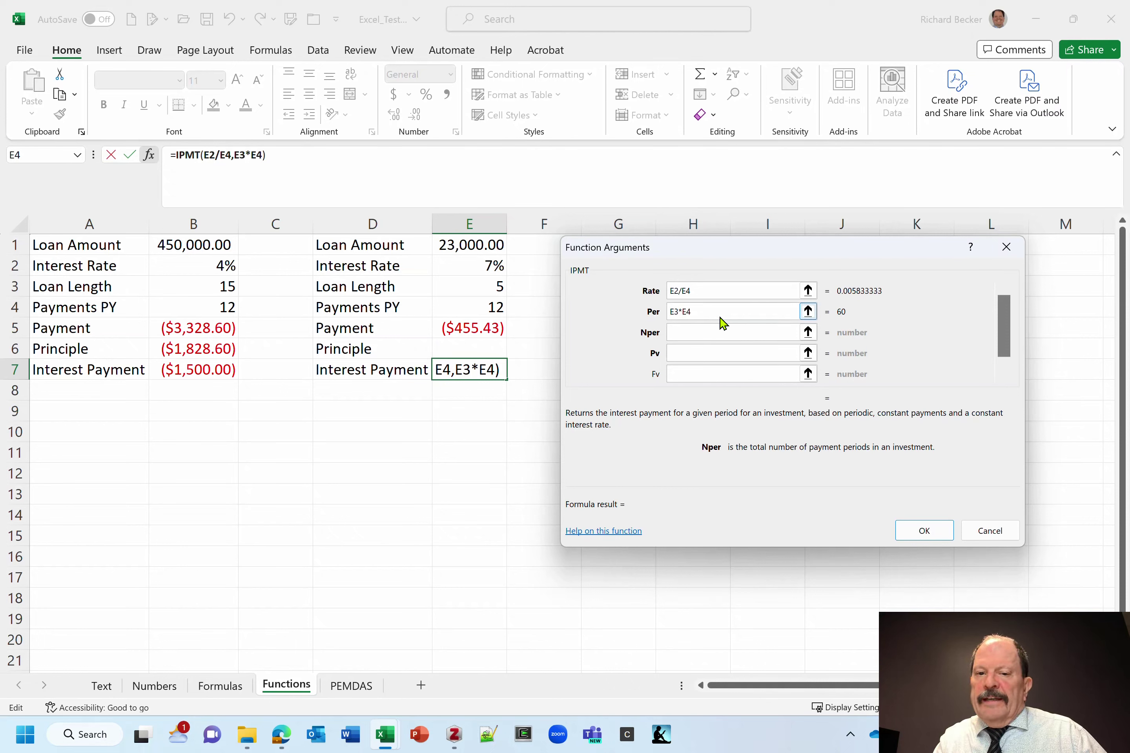
Step: Set the Per argument of IPMT to 1 and the Nper argument to loan length times payments per year, E3*E4
drag(670, 312, 710, 313)
text(1)
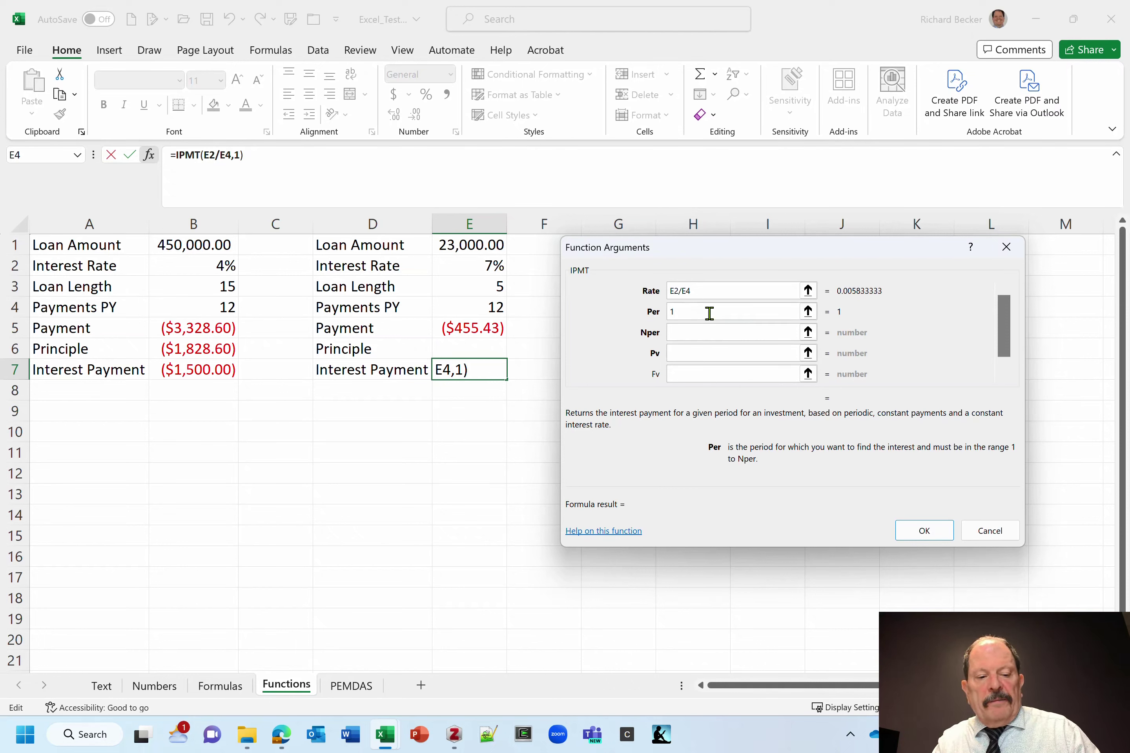
key(Tab)
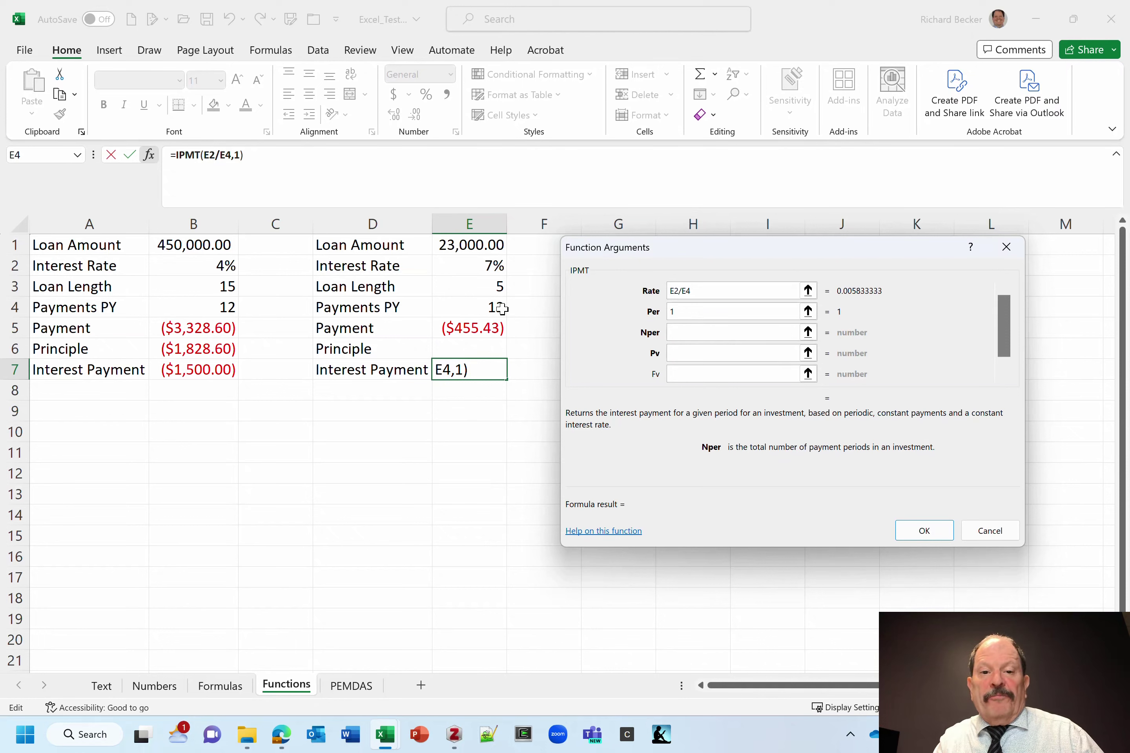
click(474, 285)
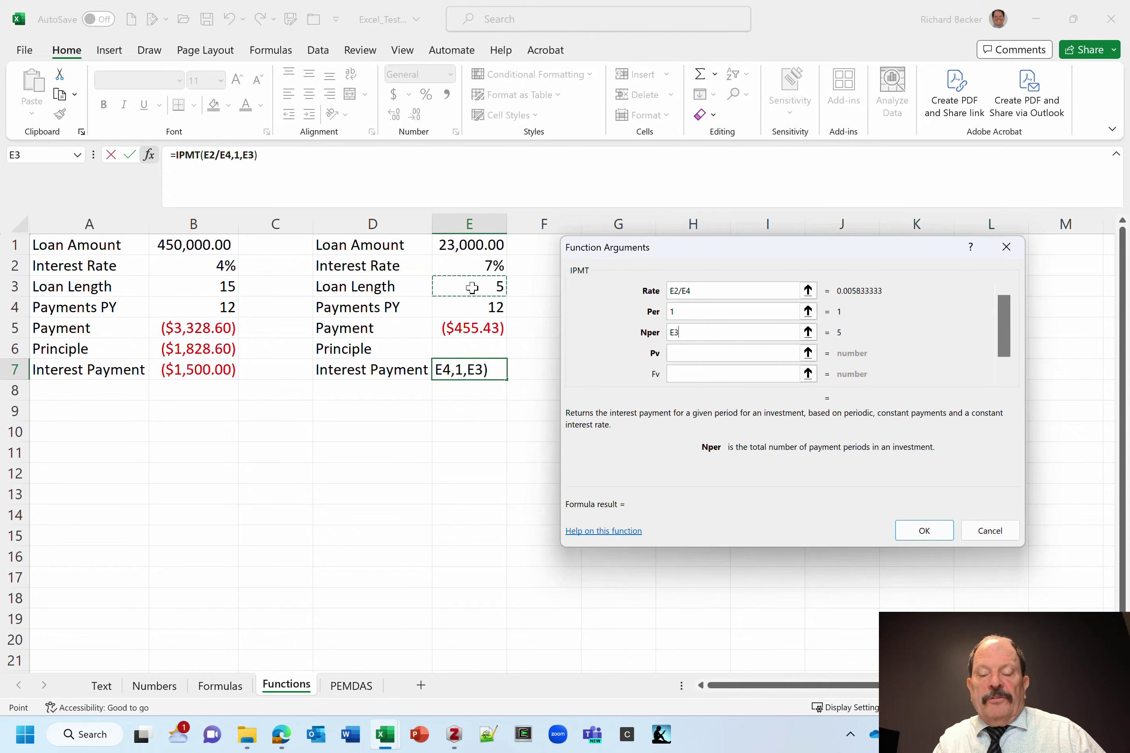
text(*)
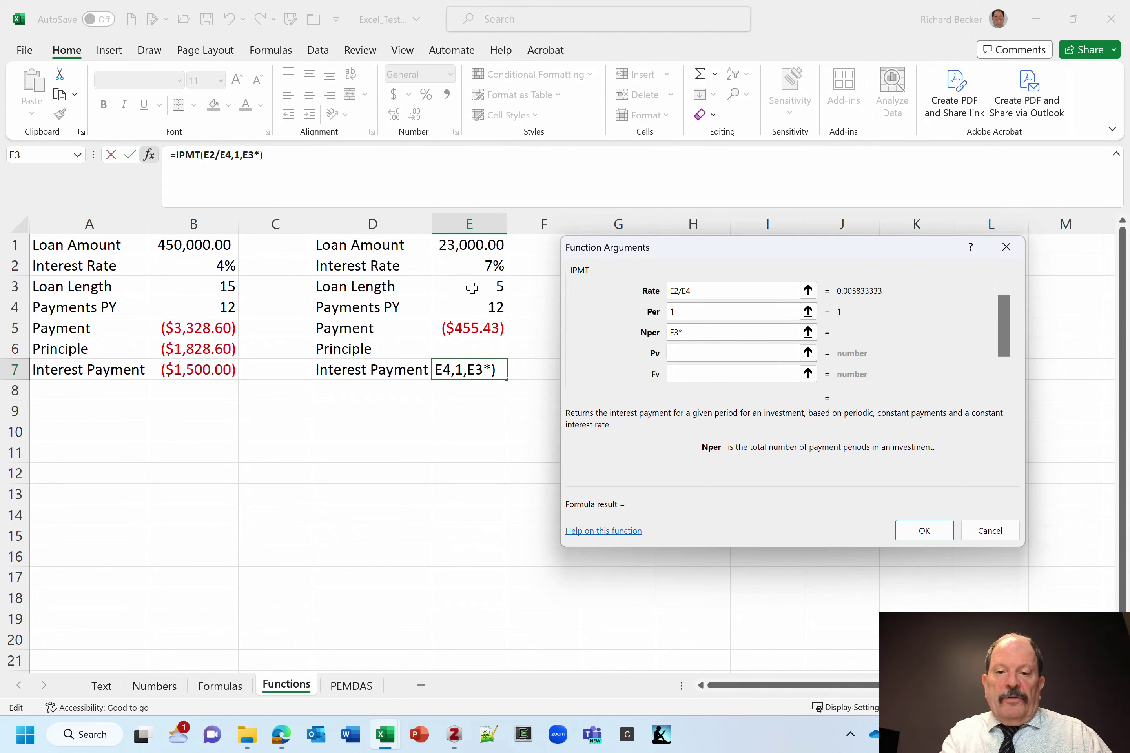
click(465, 308)
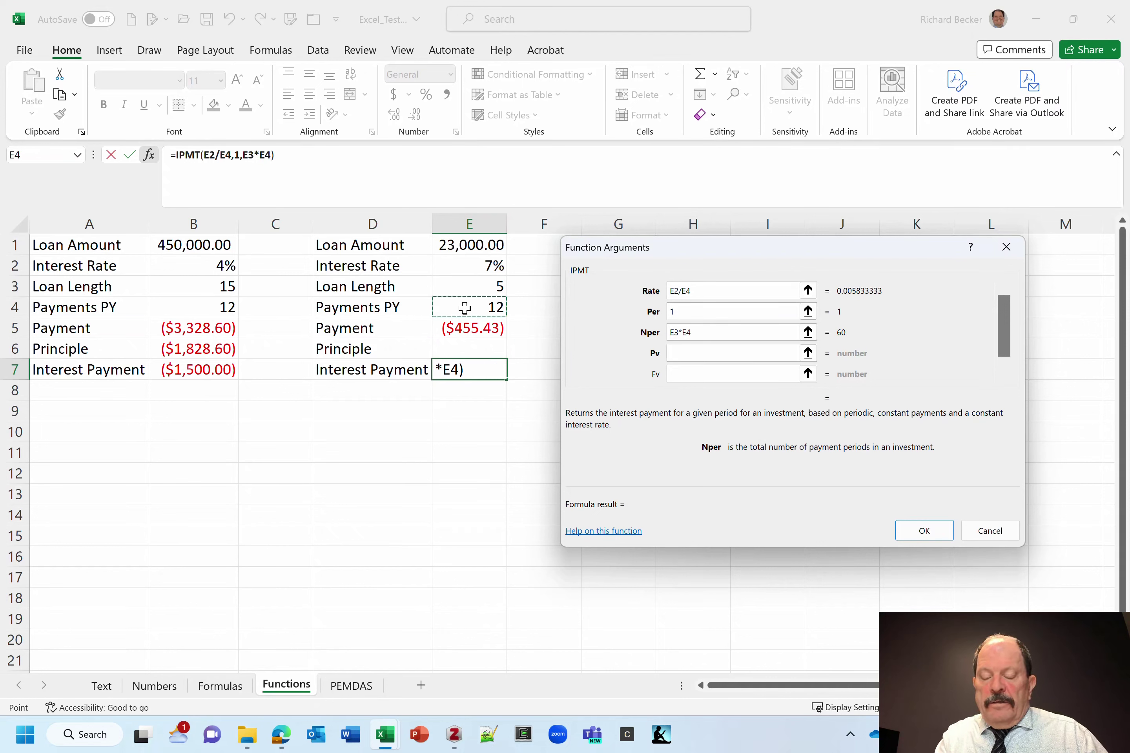
key(Tab)
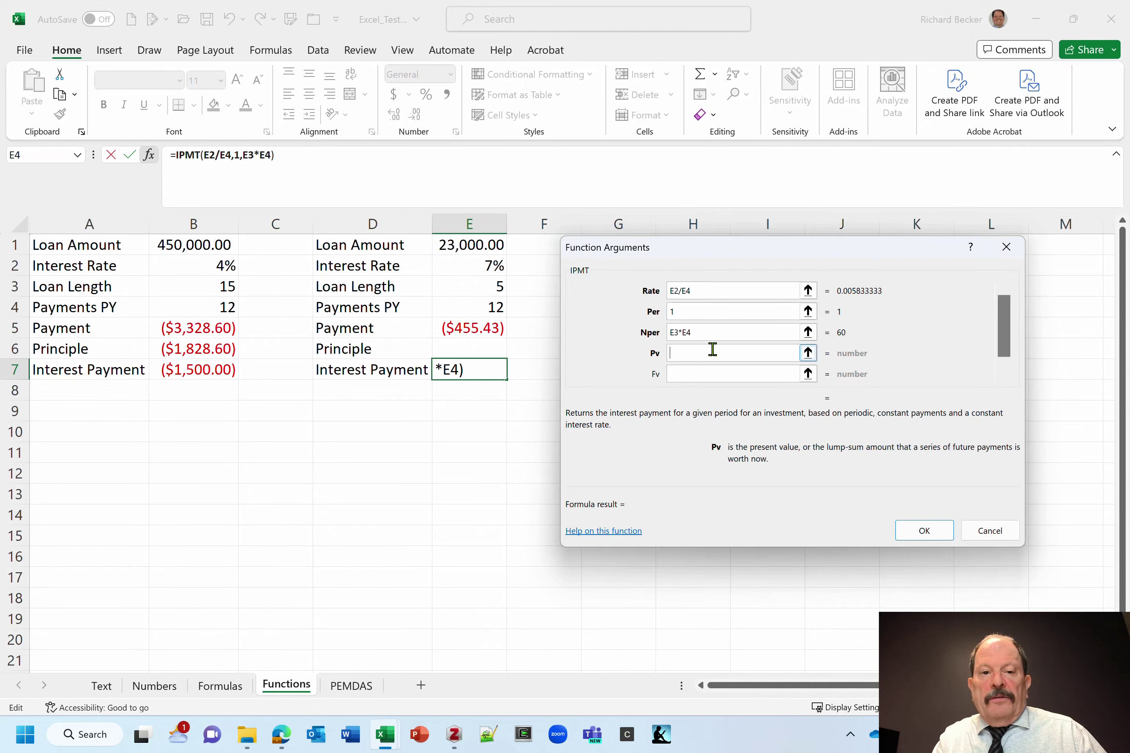
text(23000)
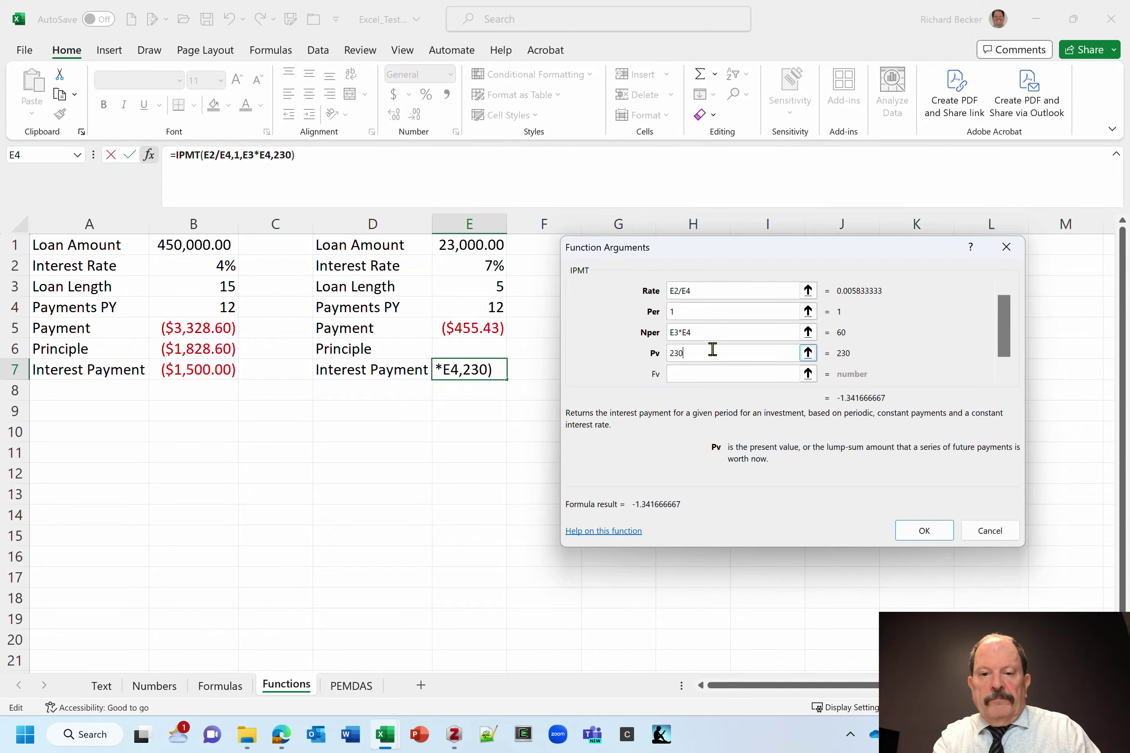
key(BackSpace)
key(BackSpace)
key(BackSpace)
key(BackSpace)
key(BackSpace)
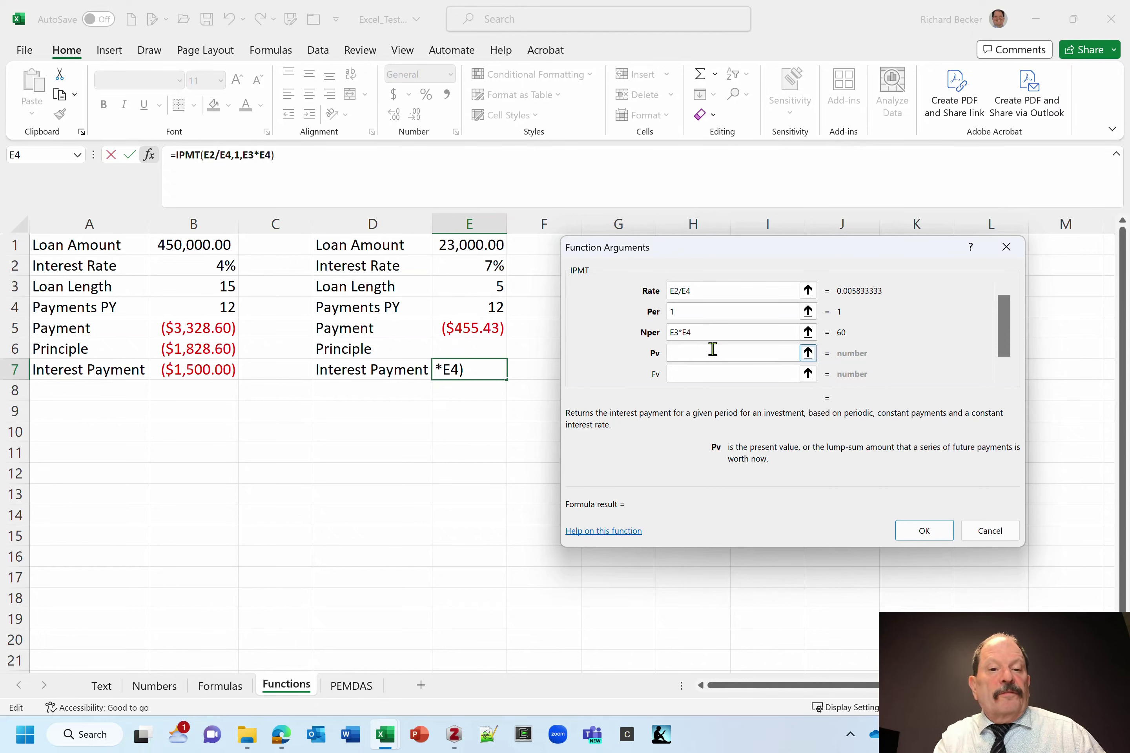
Step: Set the Pv argument of IPMT to the loan amount in E1 and insert the function into E7
click(447, 242)
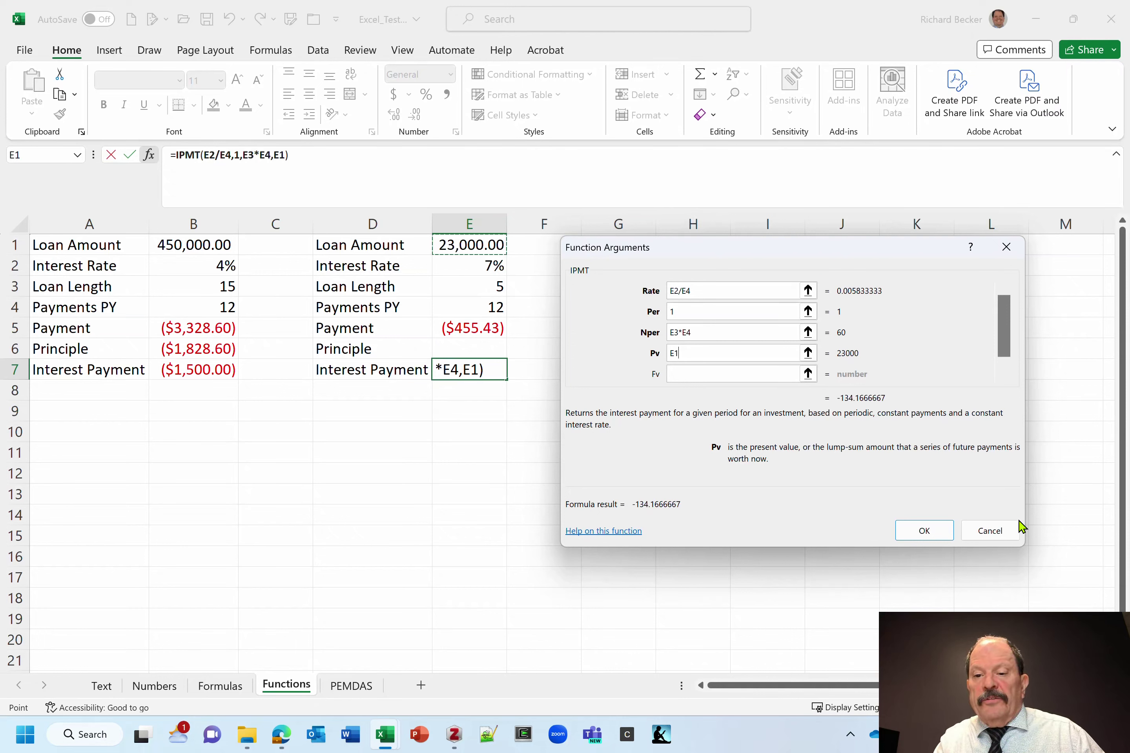
click(927, 531)
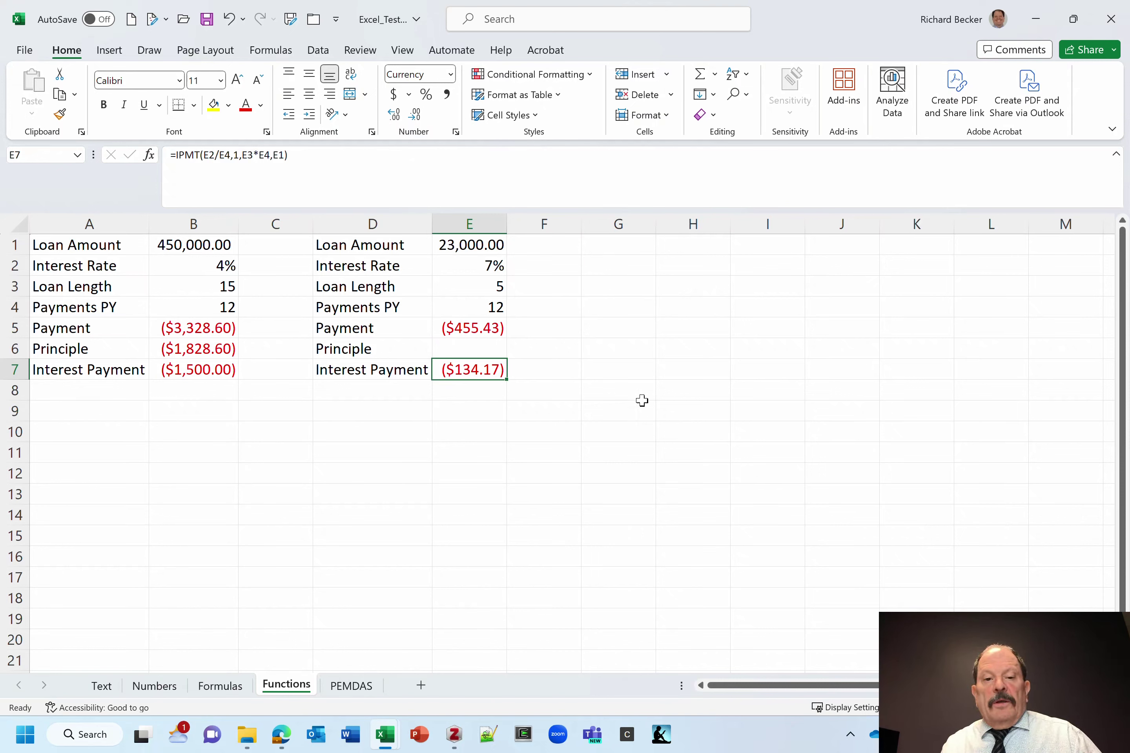
Step: Calculate the second loan's principle in E6 by subtracting the interest payment from the payment with =E5-E7
click(485, 346)
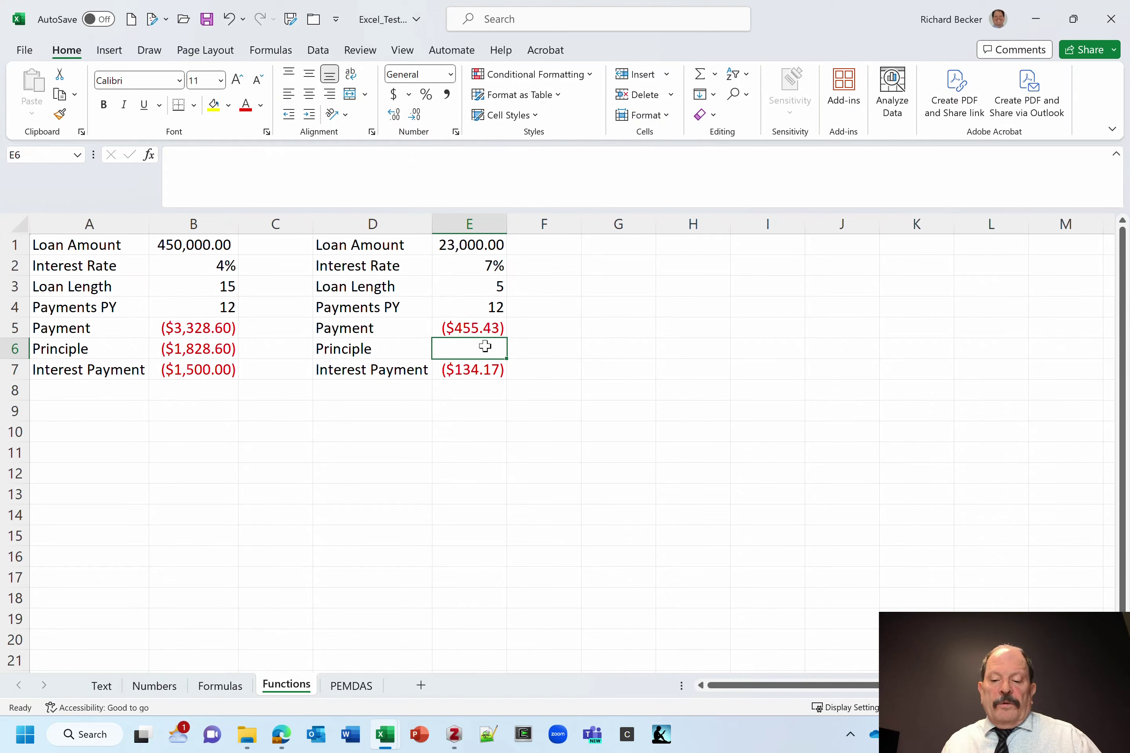
text(=)
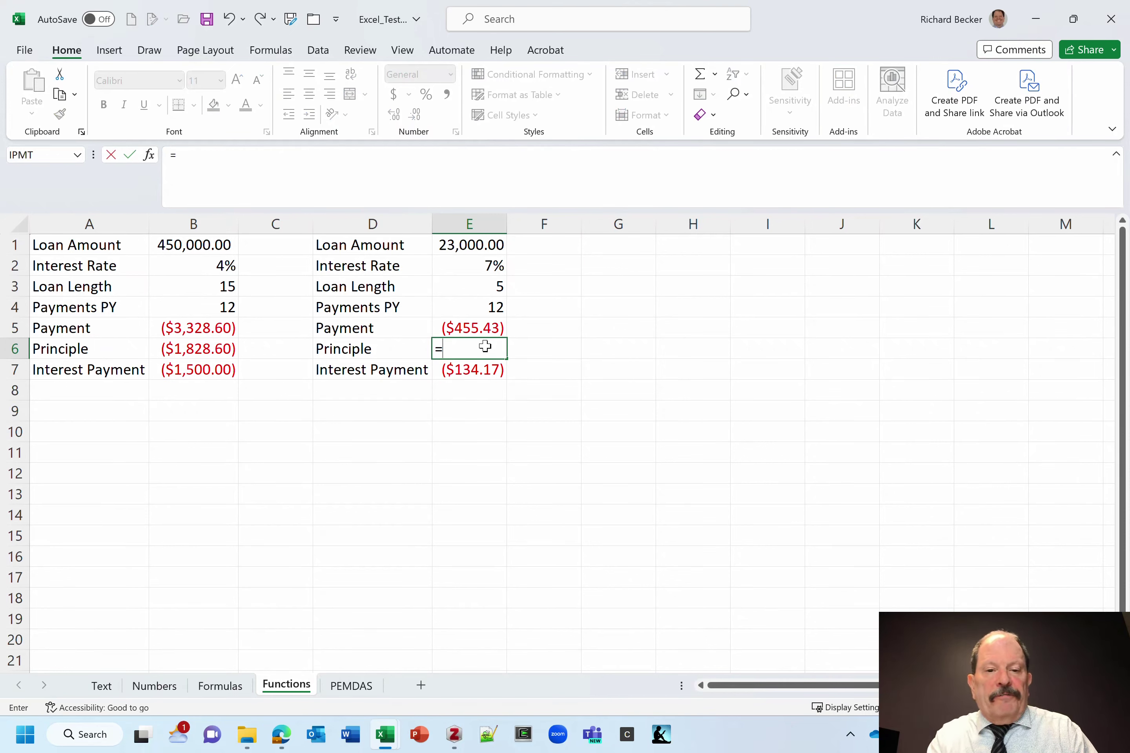
click(459, 323)
text(-)
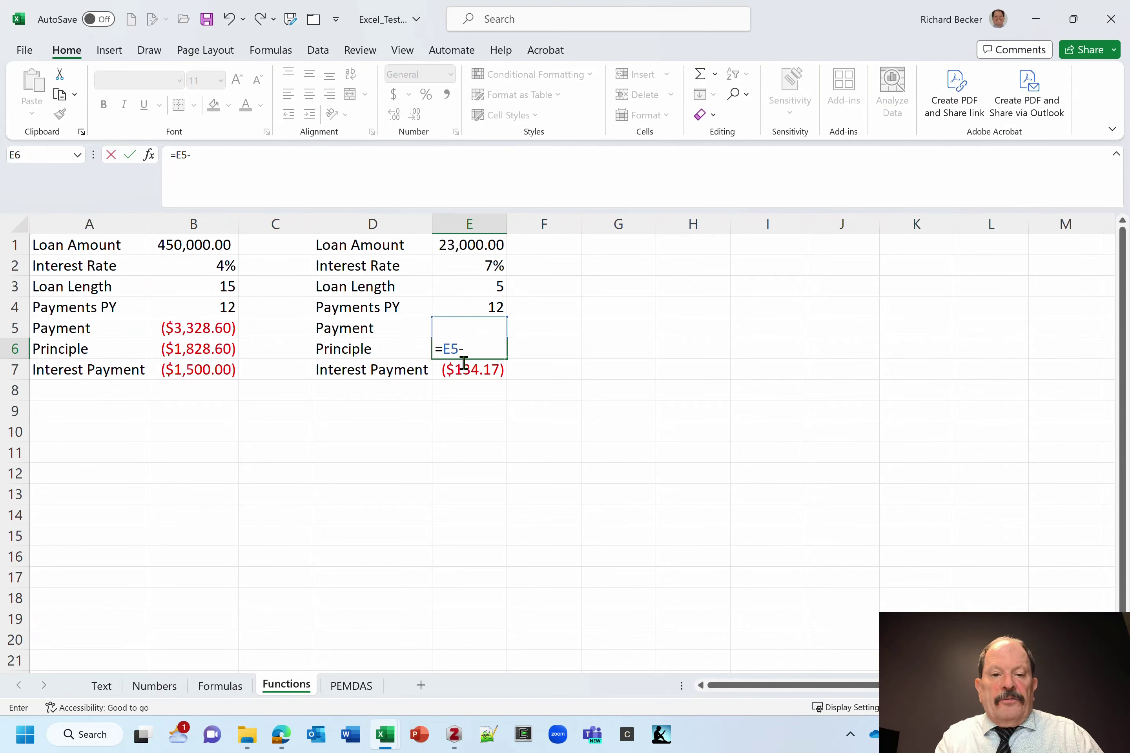
click(466, 369)
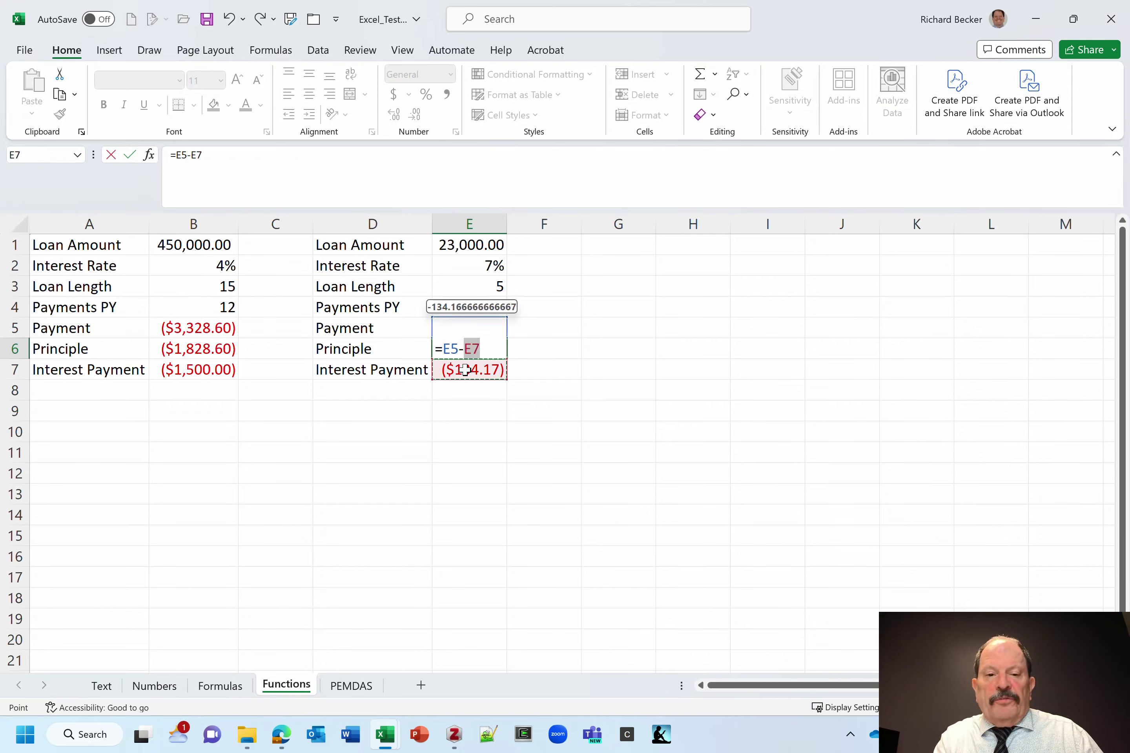
key(Return)
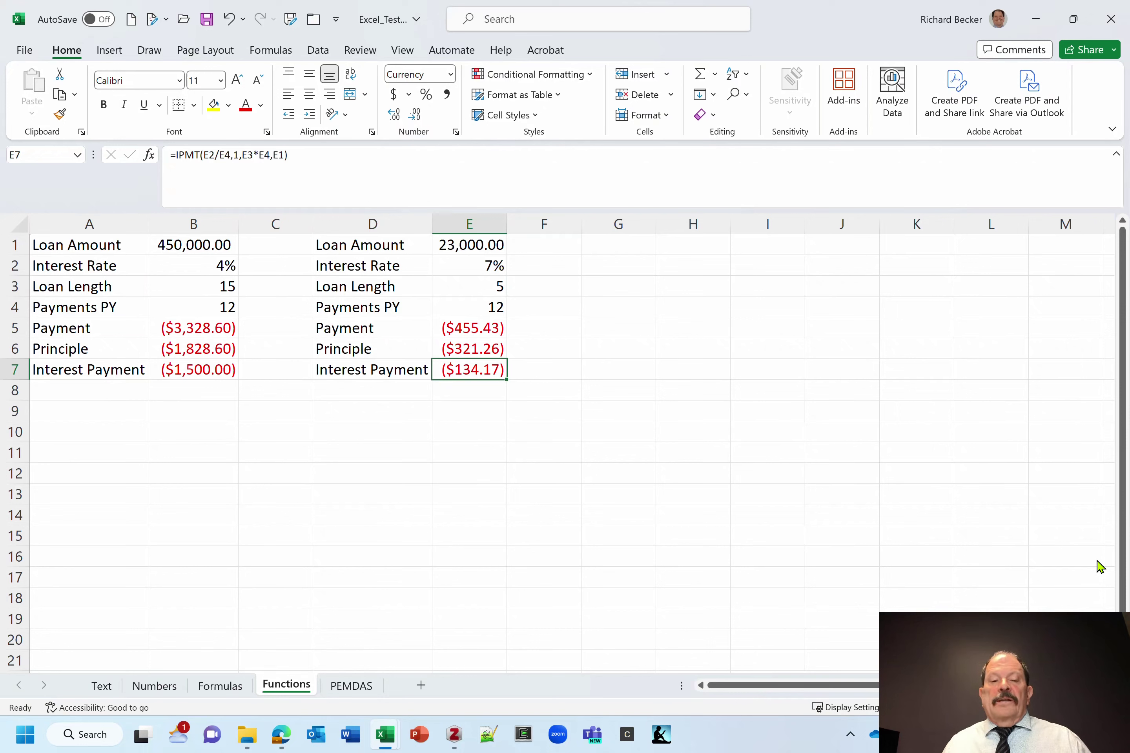
click(119, 396)
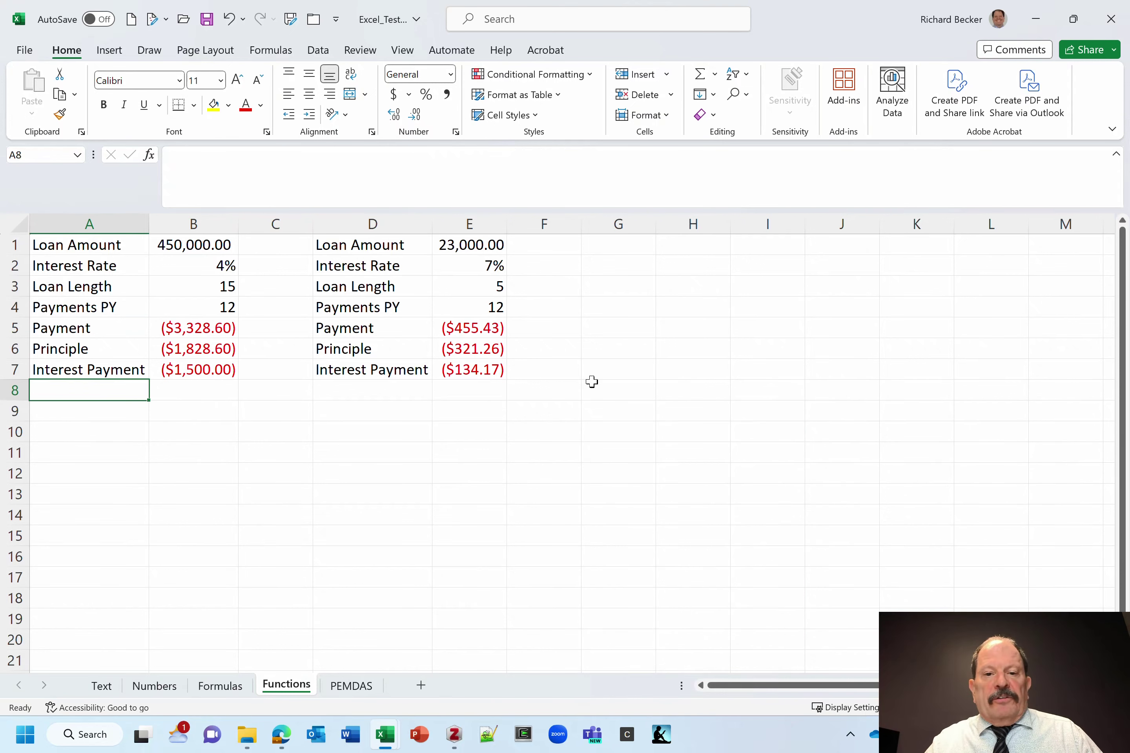
Step: Enter the sample numbers 100, 300, 120 and 127 down column G in cells G3 to G6
click(626, 287)
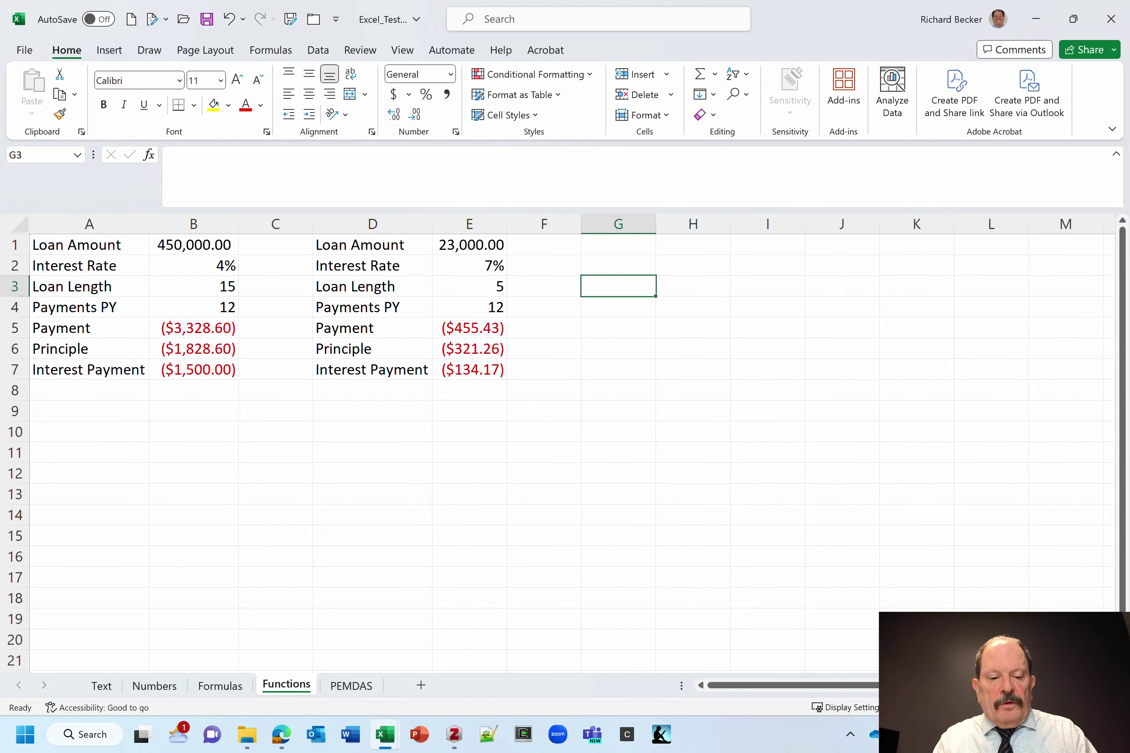
text(100)
key(Return)
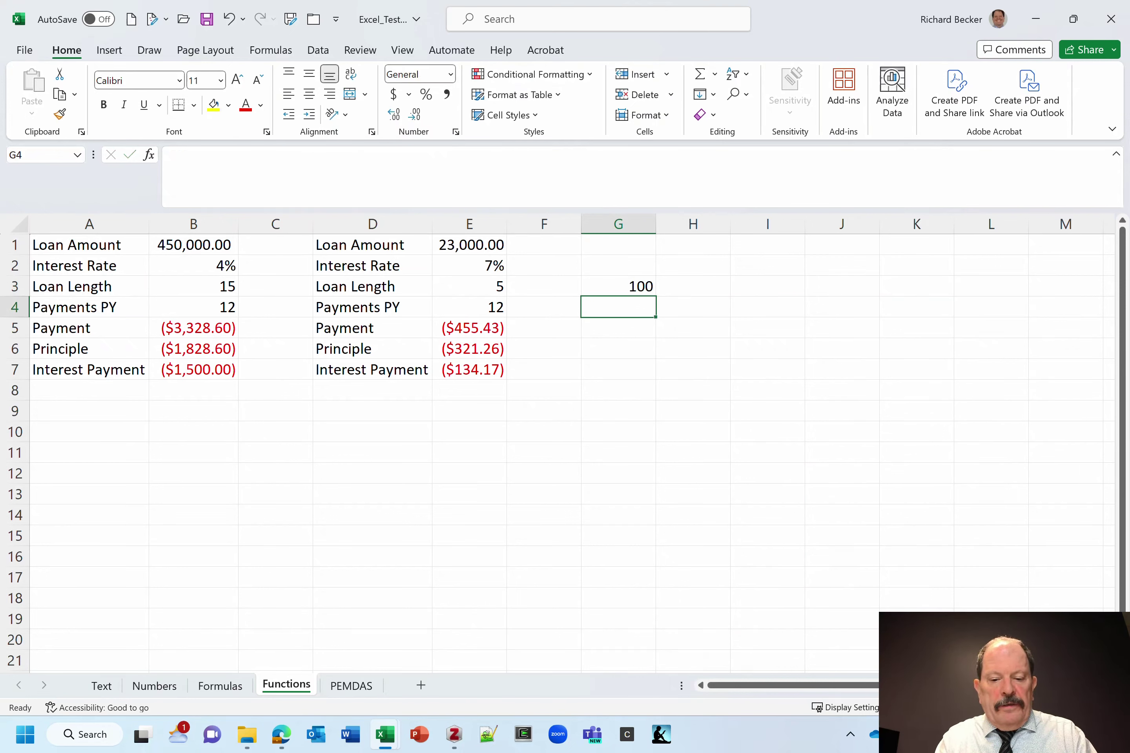
text(300)
key(Return)
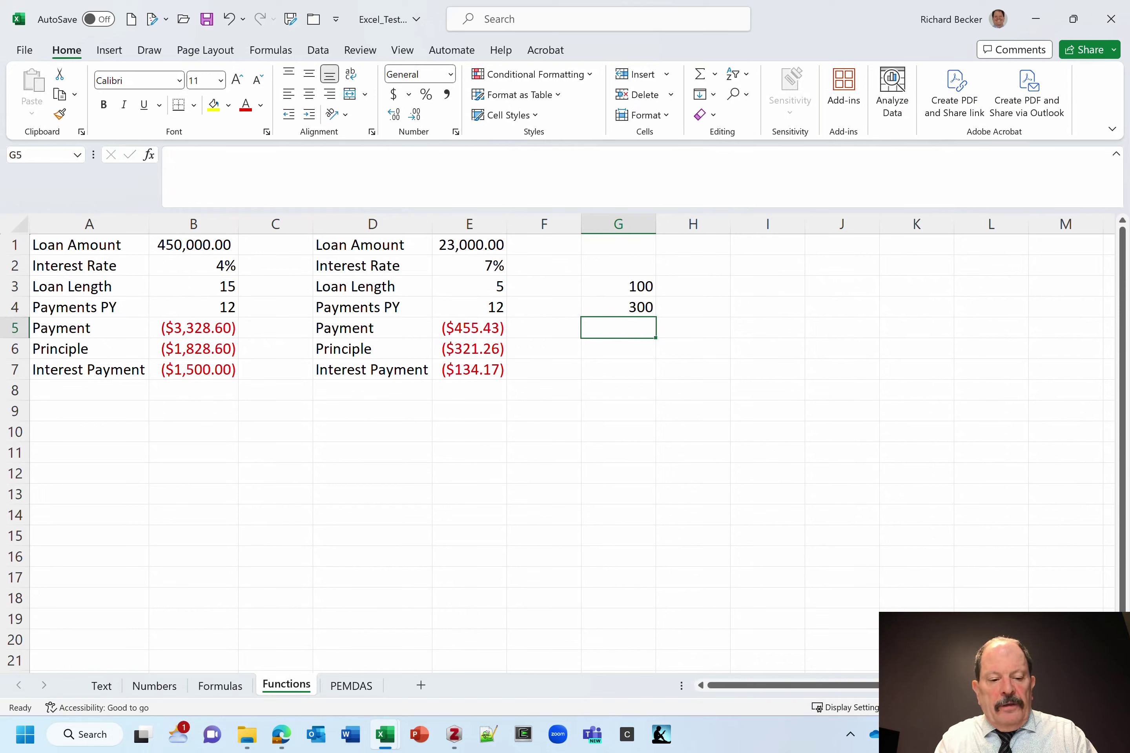
text(120)
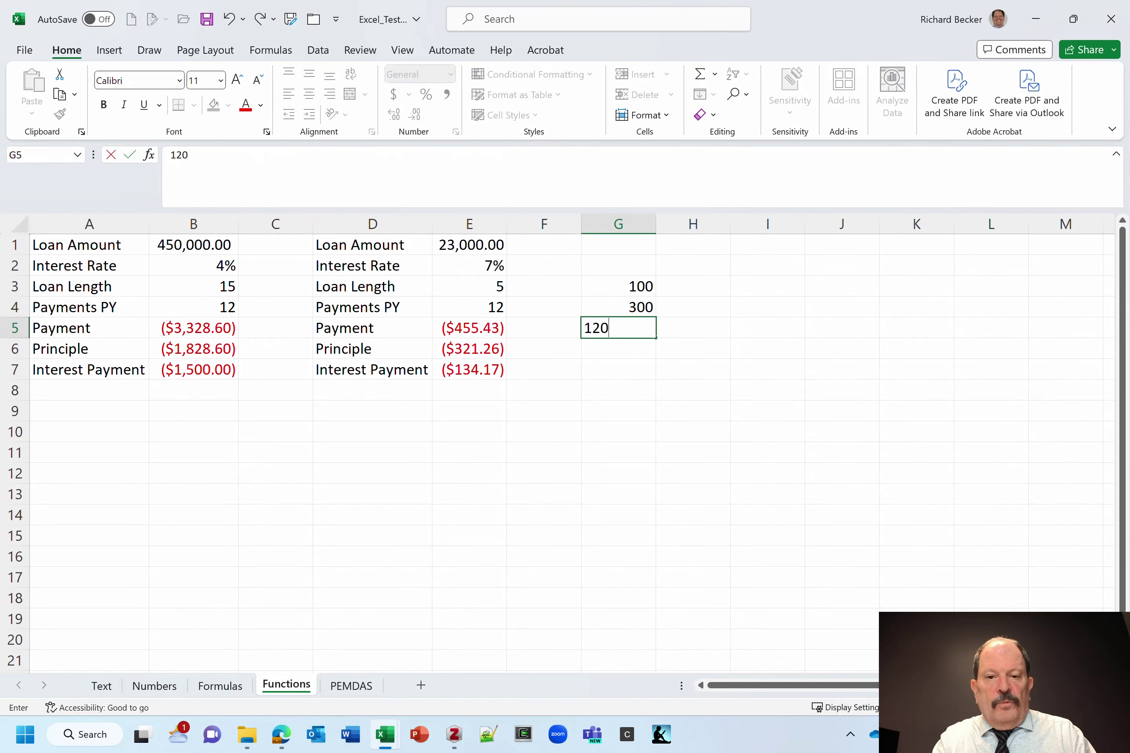
key(Return)
text(127)
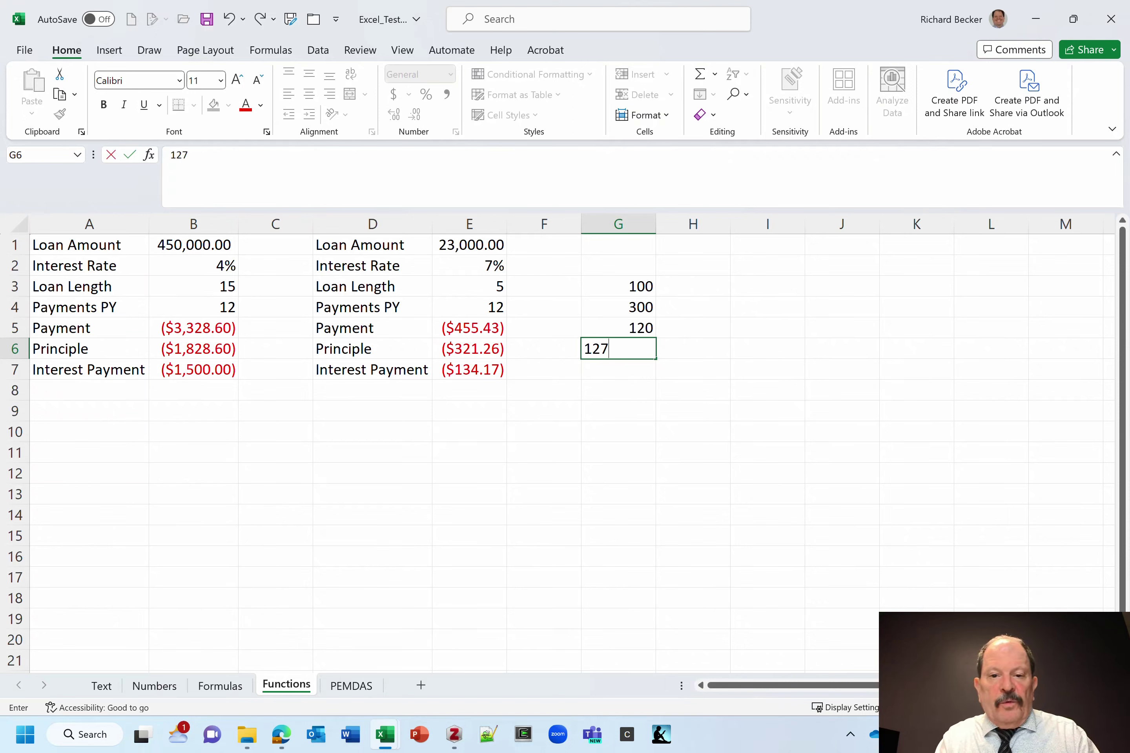
key(Return)
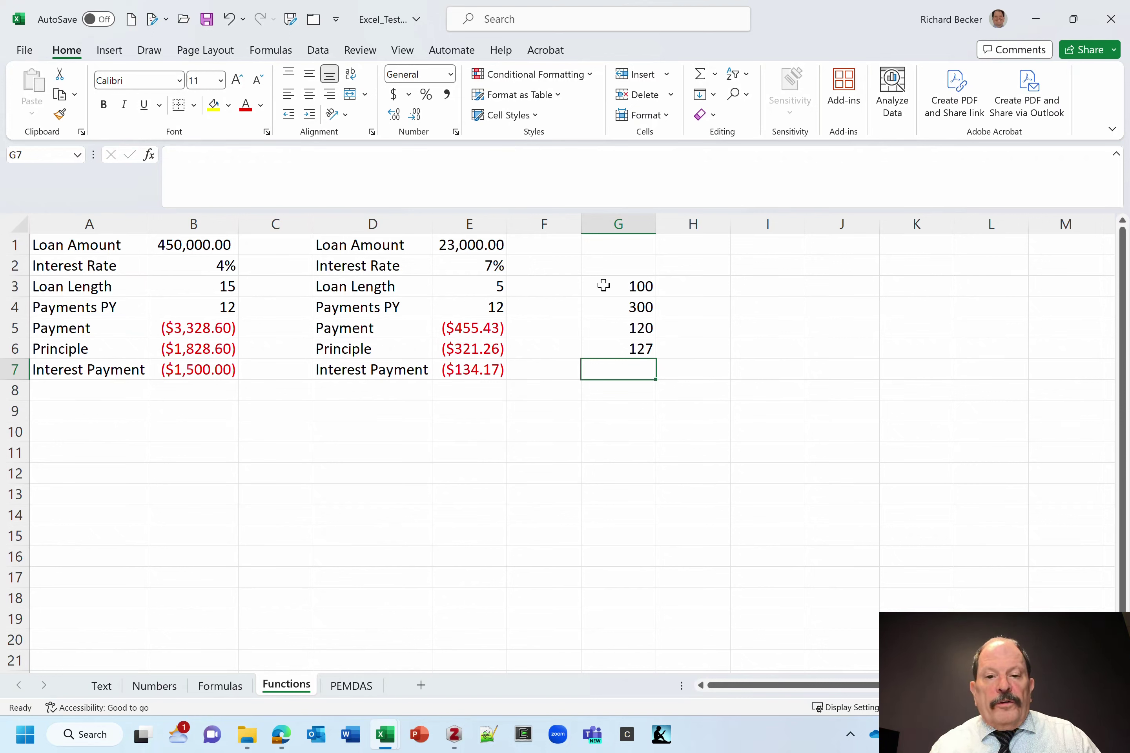
Step: Total the four sample numbers in G7 using AutoSum on the range G3:G6
drag(604, 285, 615, 348)
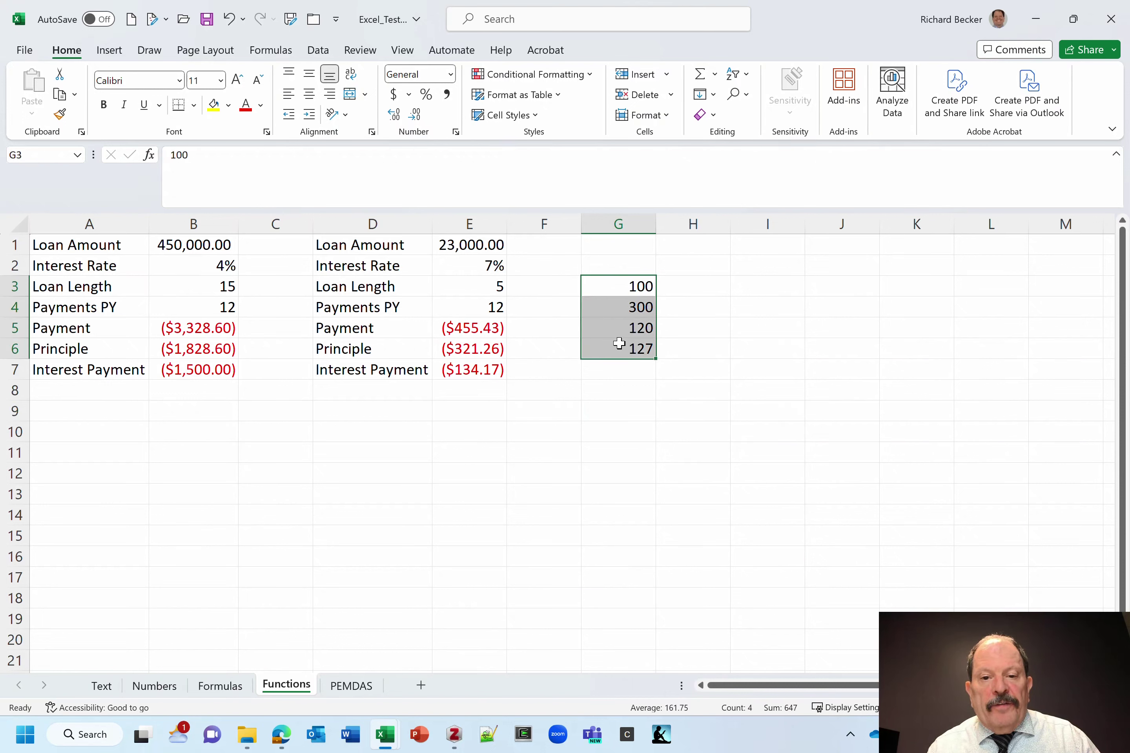
click(704, 289)
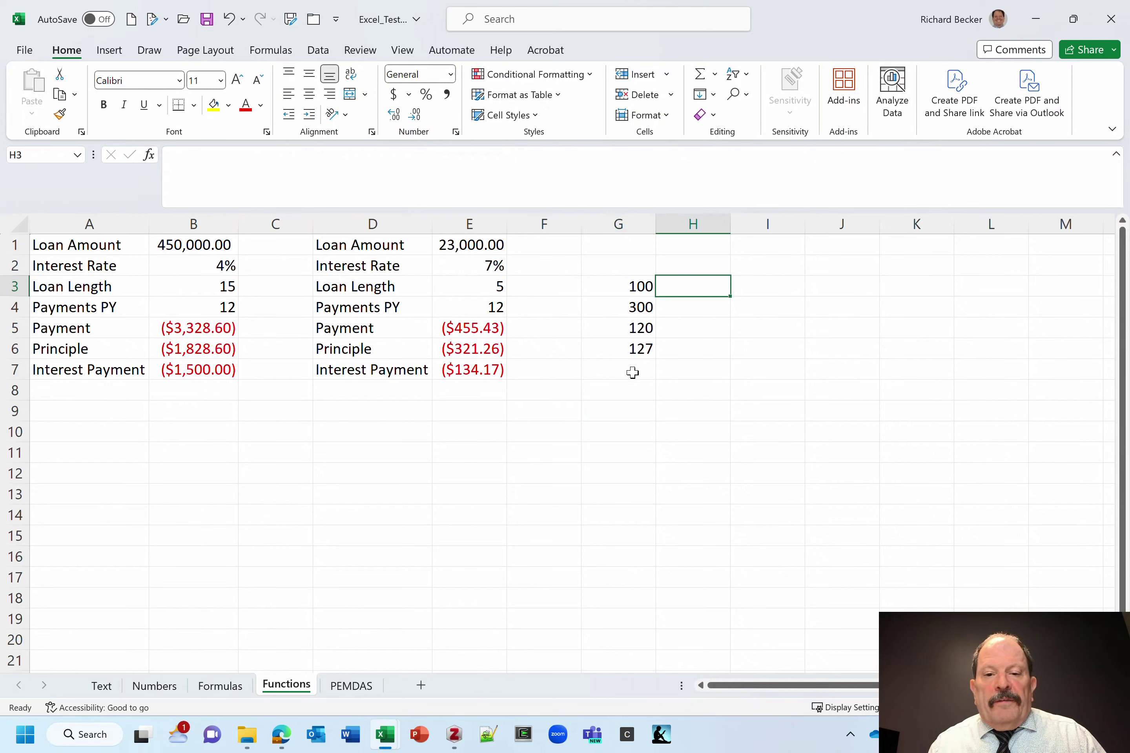
click(615, 372)
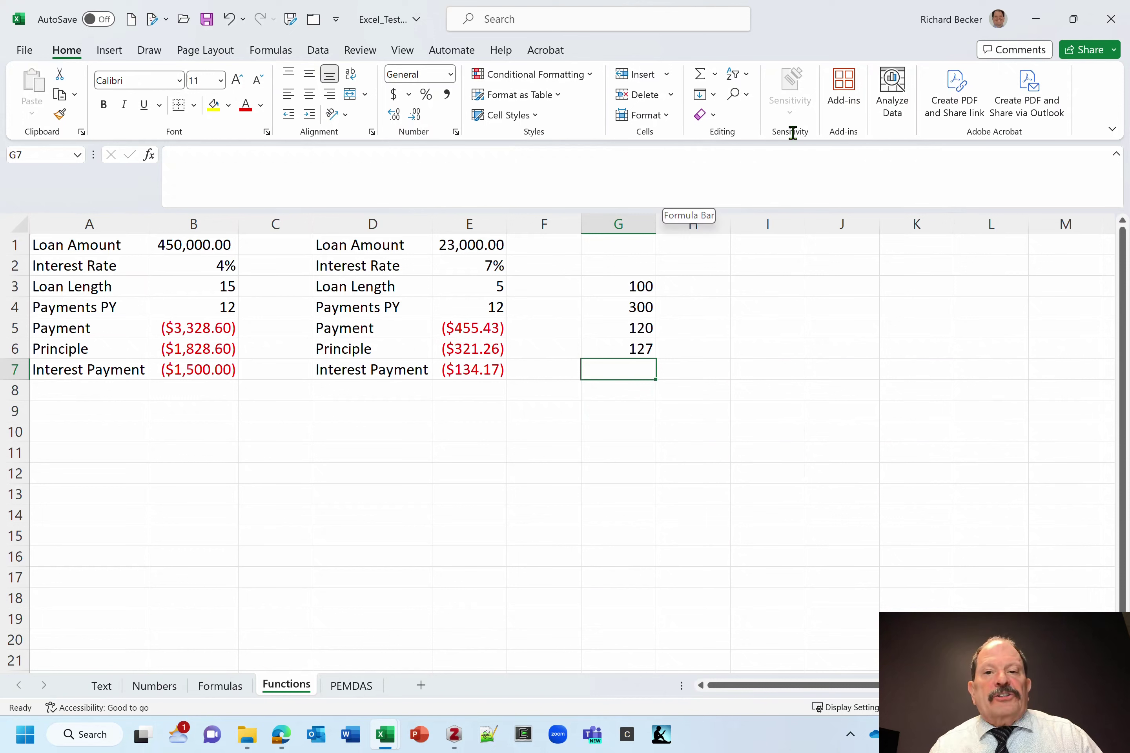
click(700, 76)
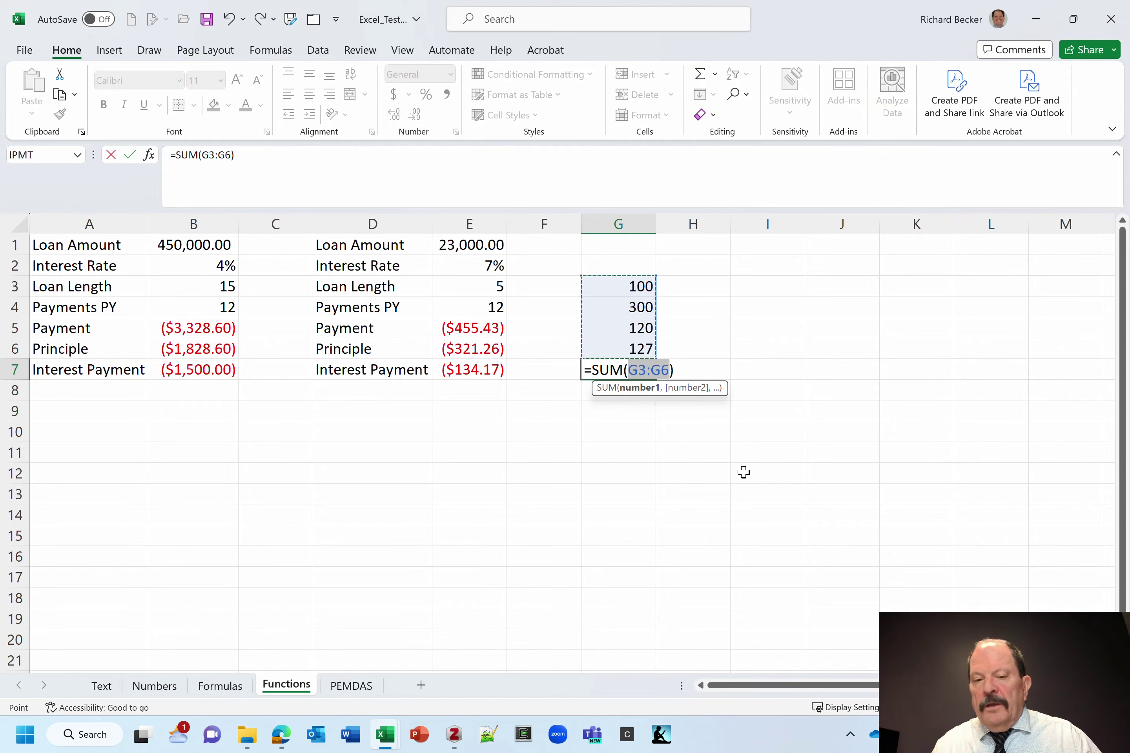
click(130, 155)
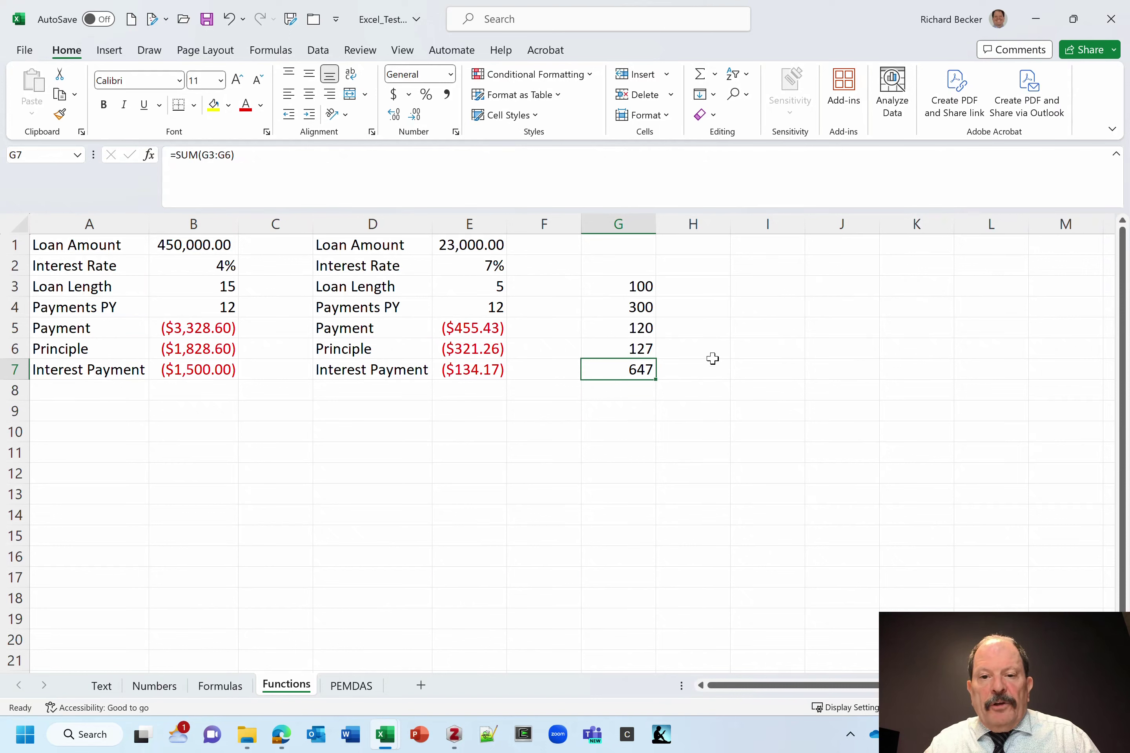
Step: Find the smallest of the sample numbers in cell I3 with a MIN function over G3:G6
click(768, 281)
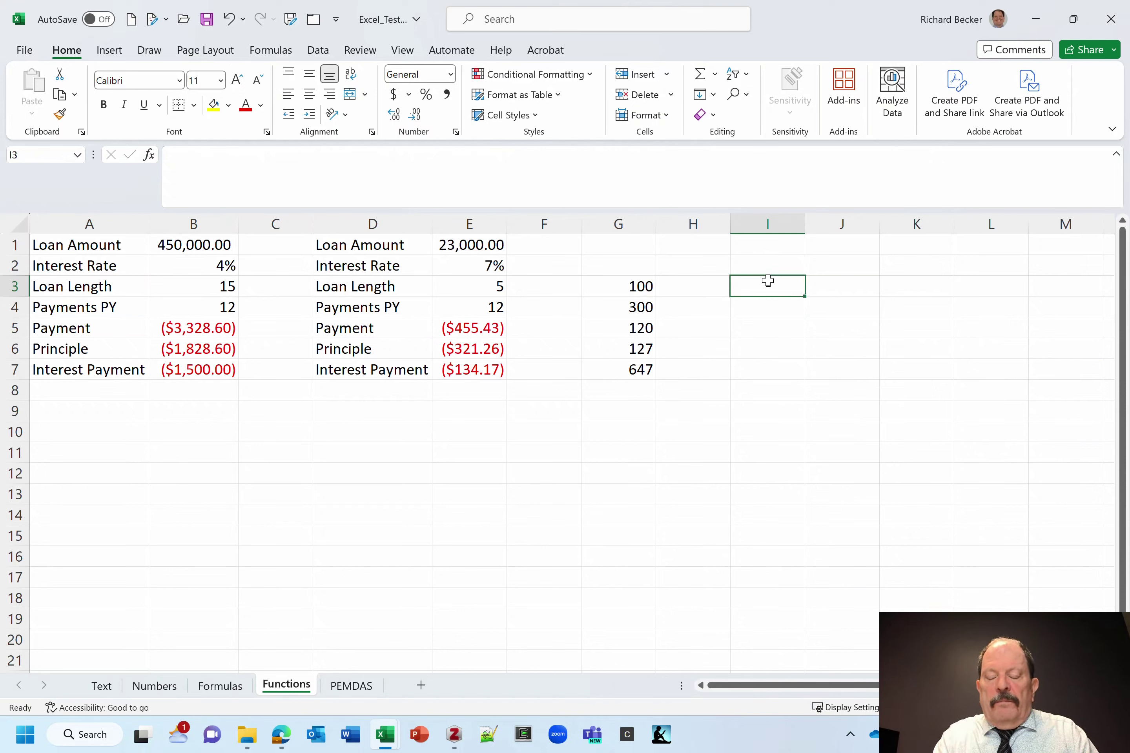
text(=)
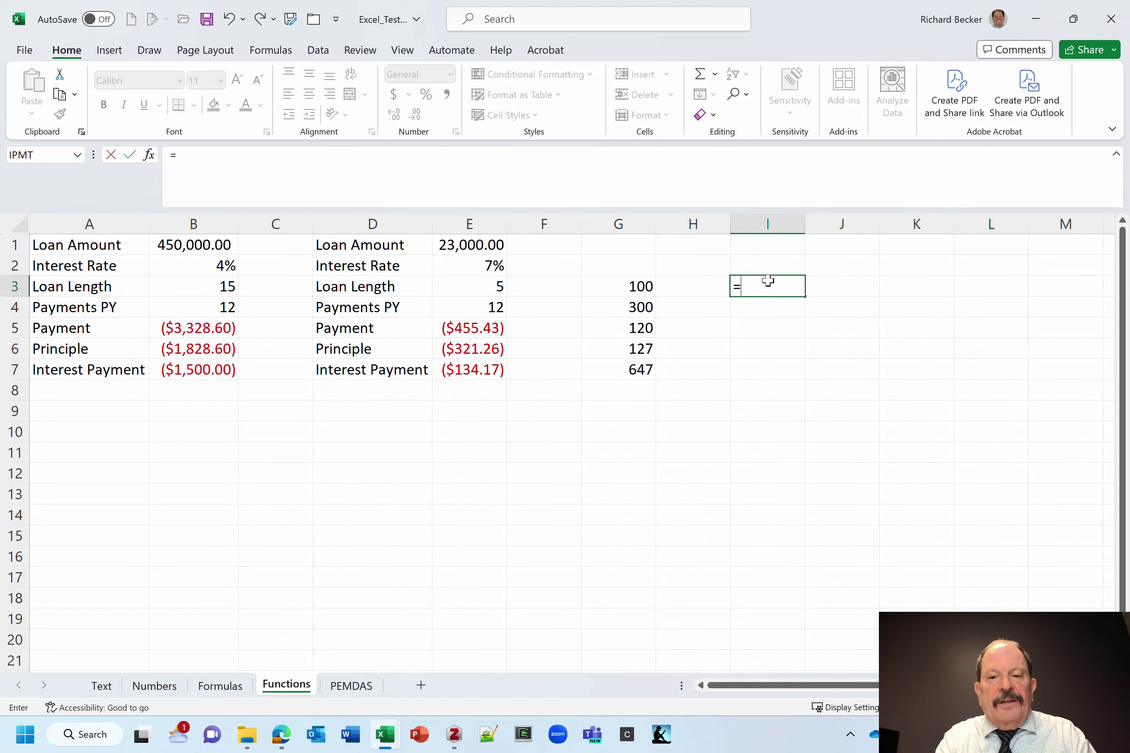
text(min)
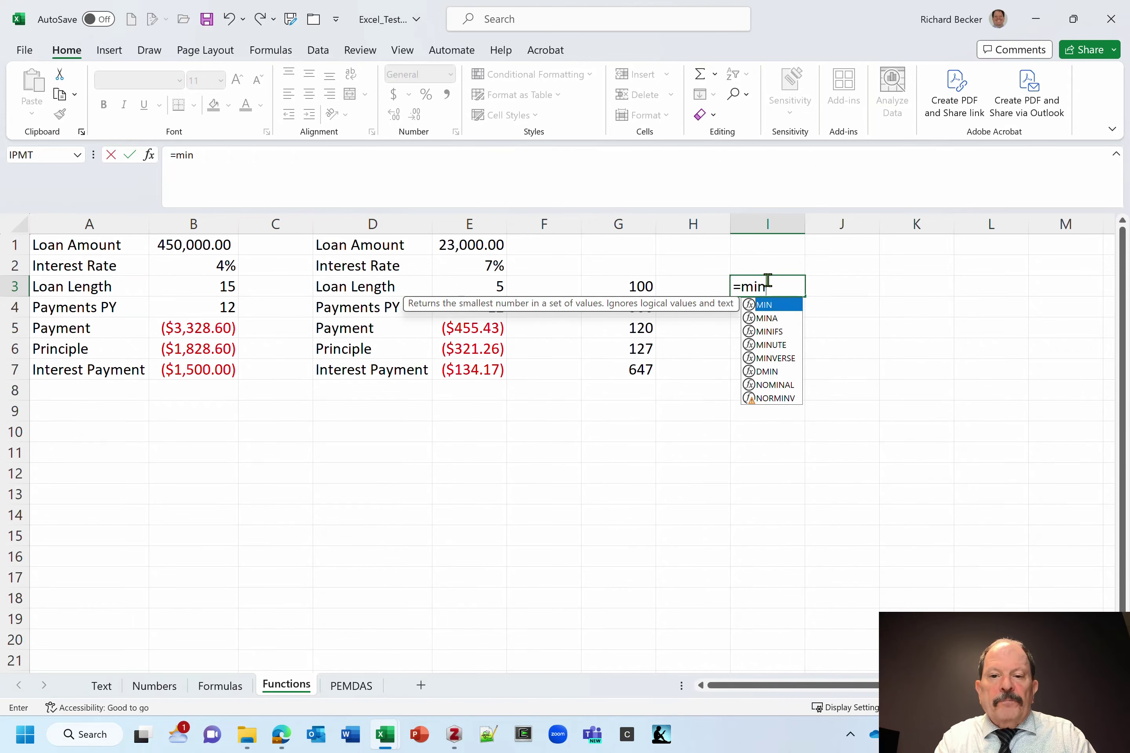
text(()
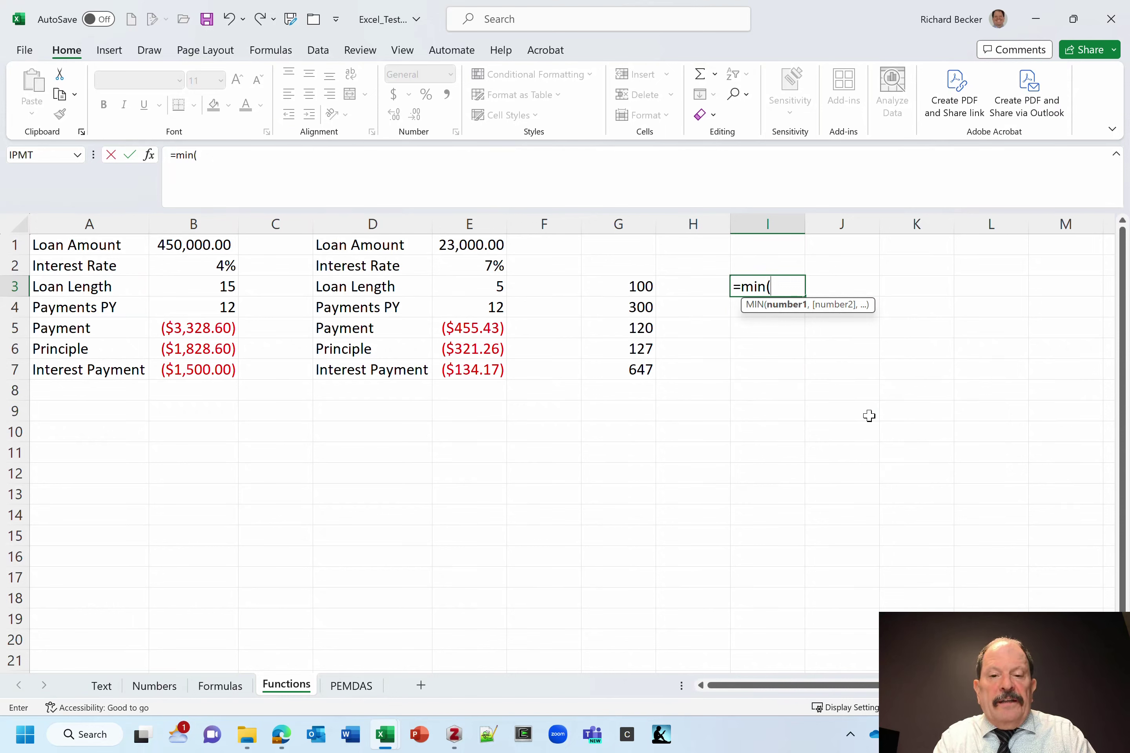
text(g)
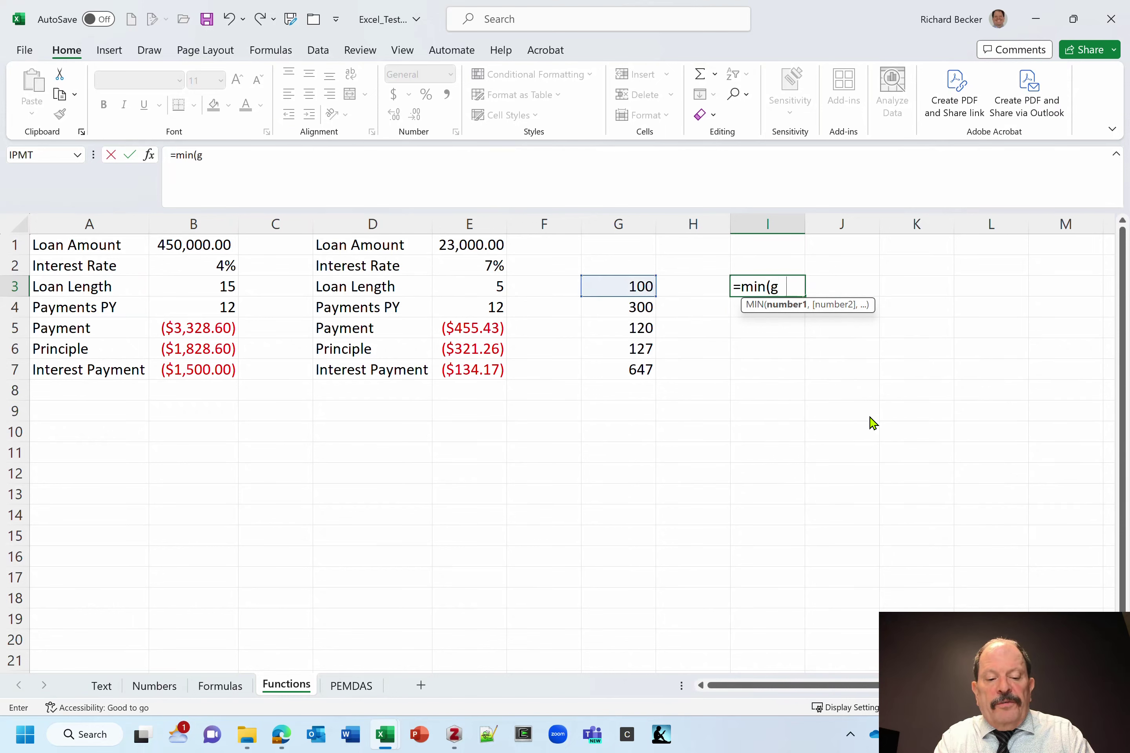
text(3:g6)
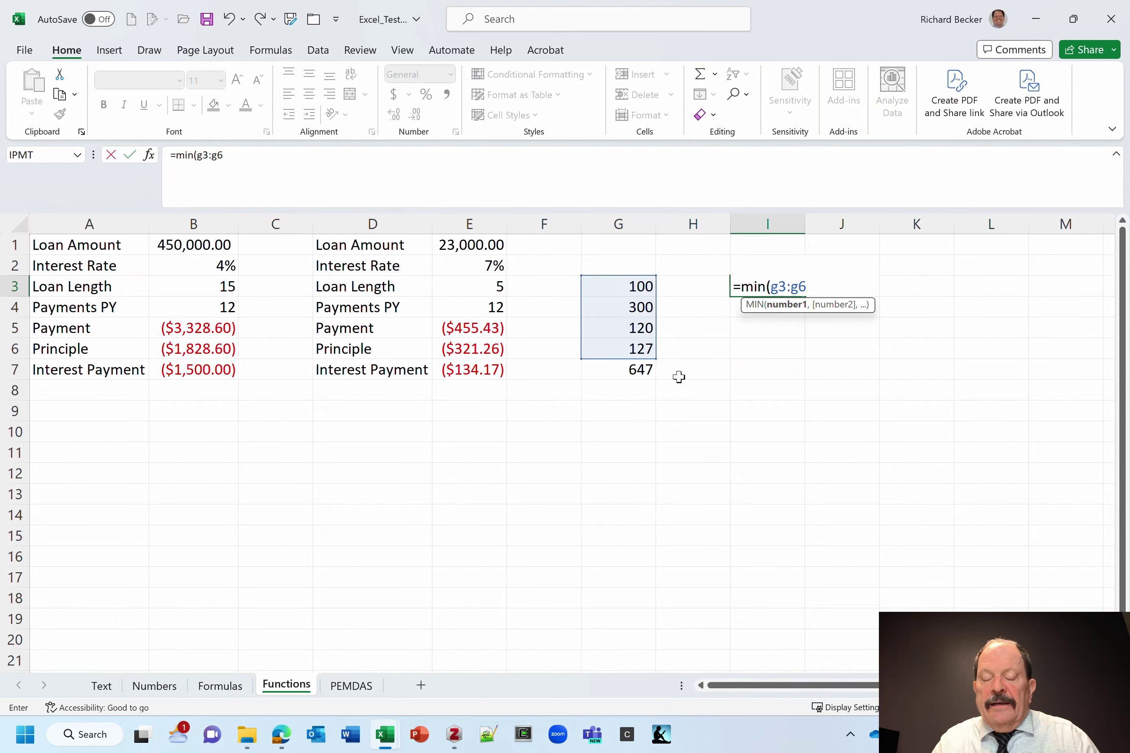
key(Return)
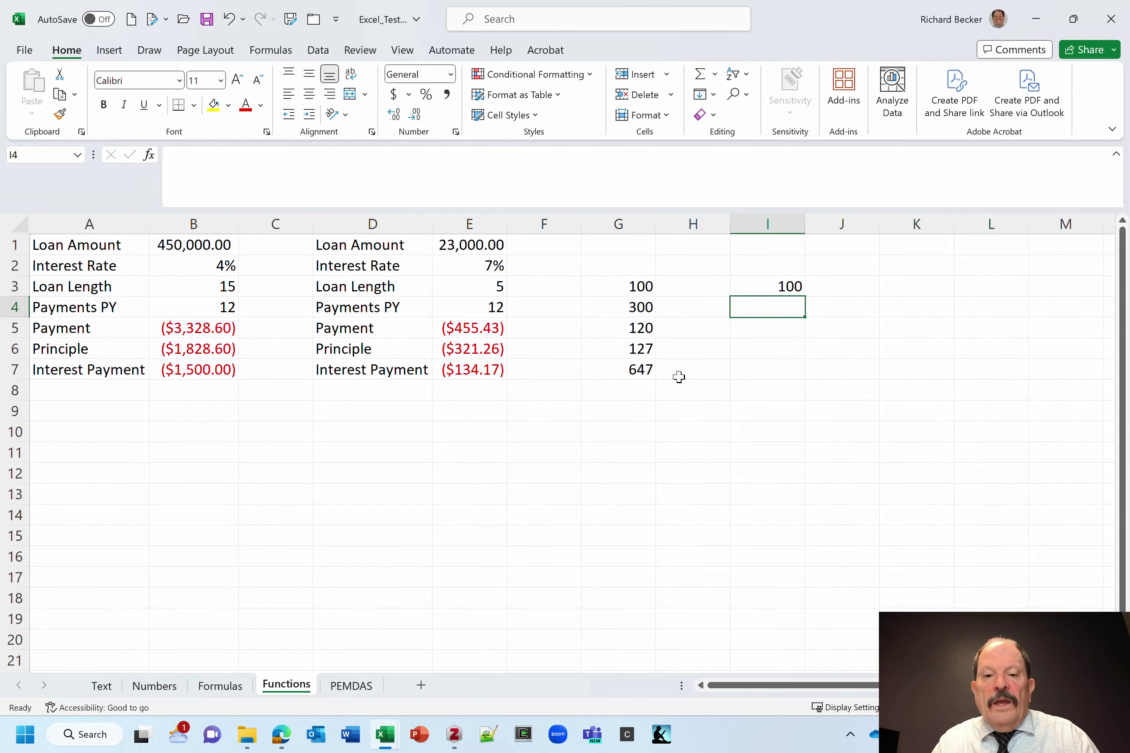
click(758, 277)
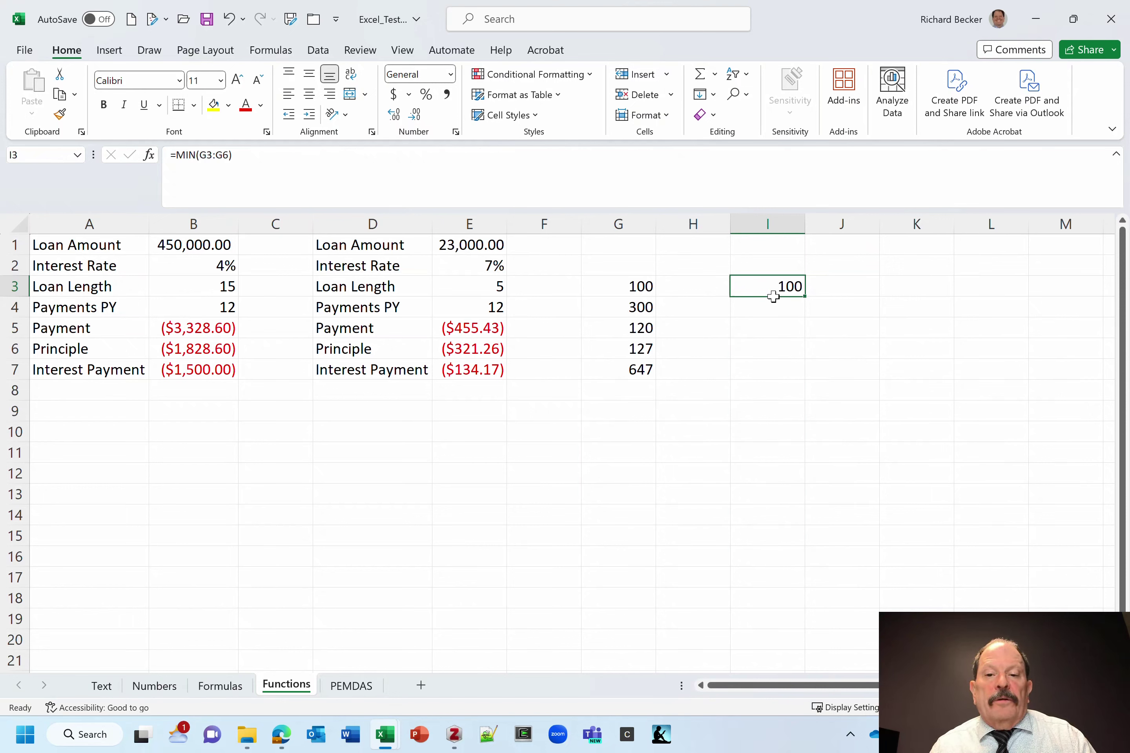
Step: Find the largest of the sample numbers in cell I4 with a MAX function over G3:G6
click(766, 306)
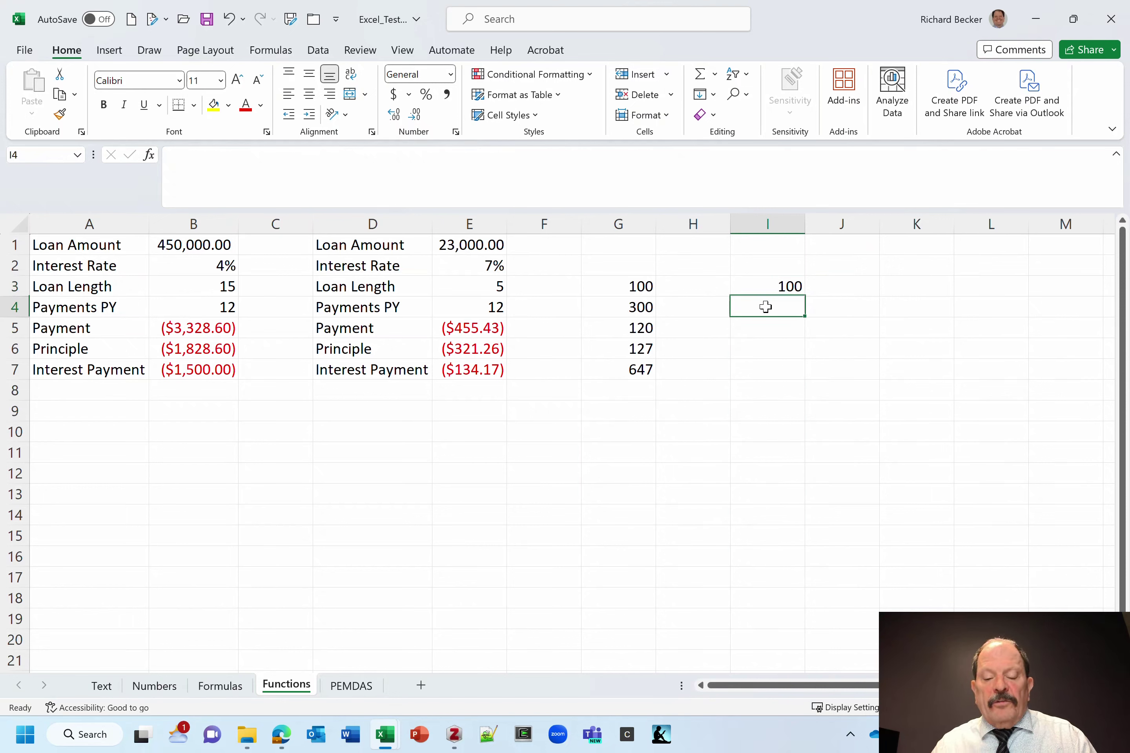
text(=)
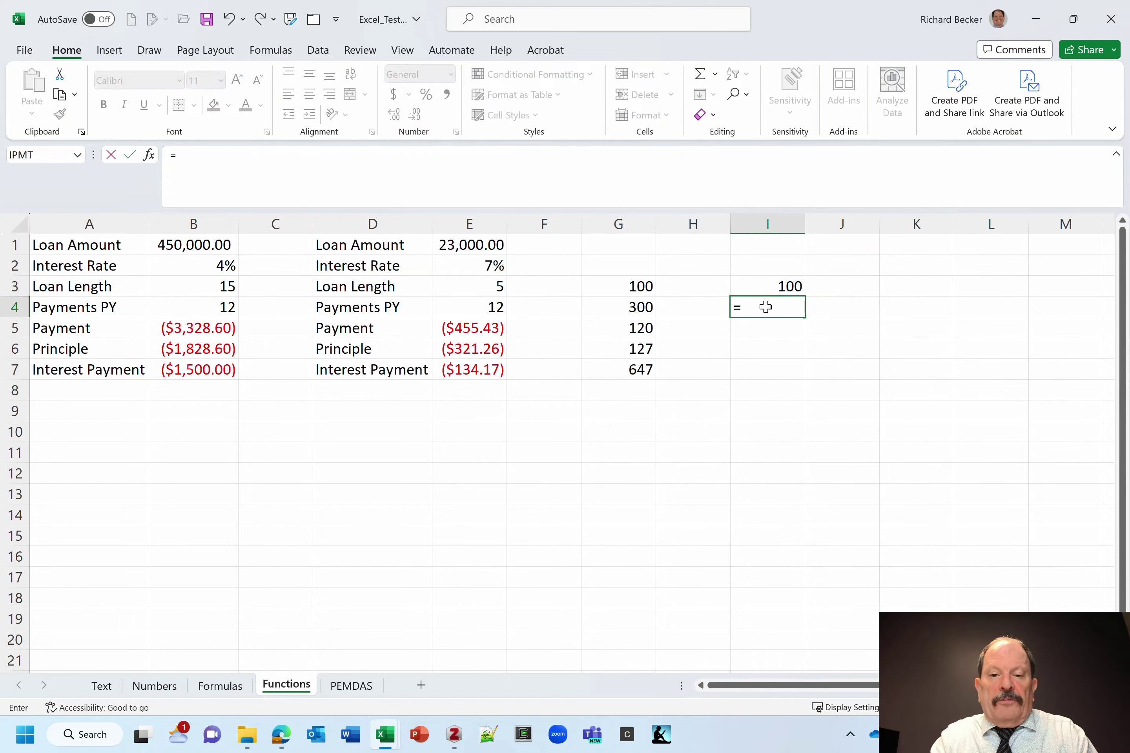
text(max)
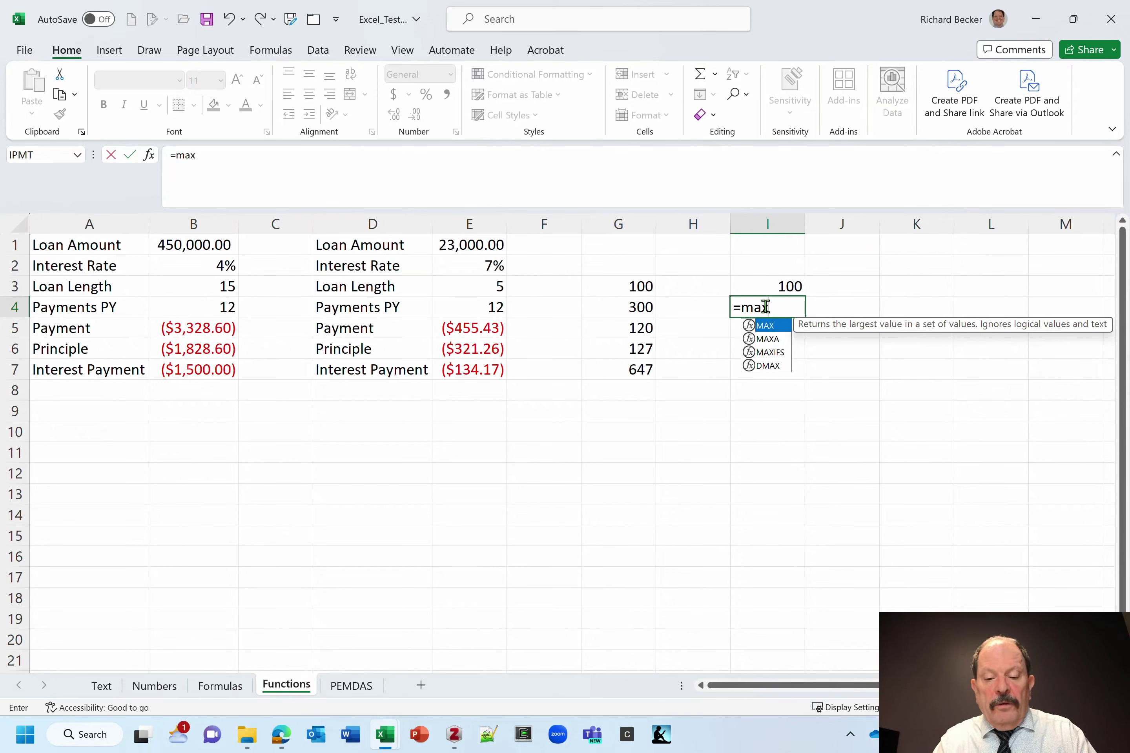
text(()
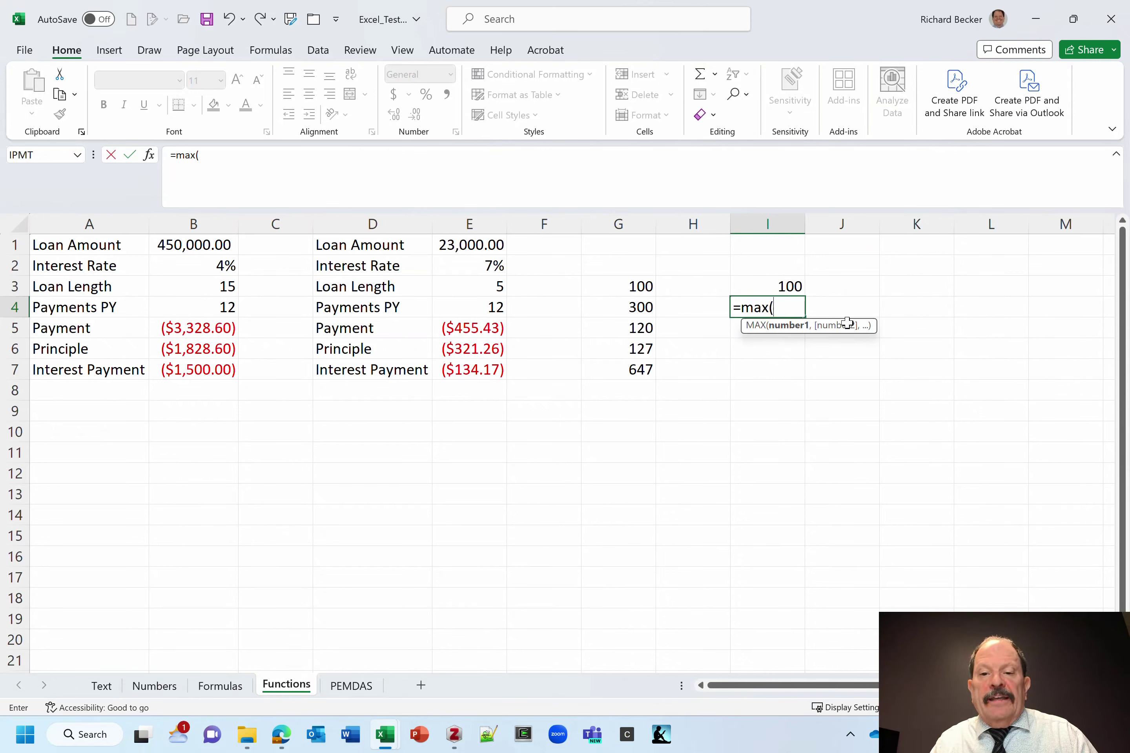
click(565, 173)
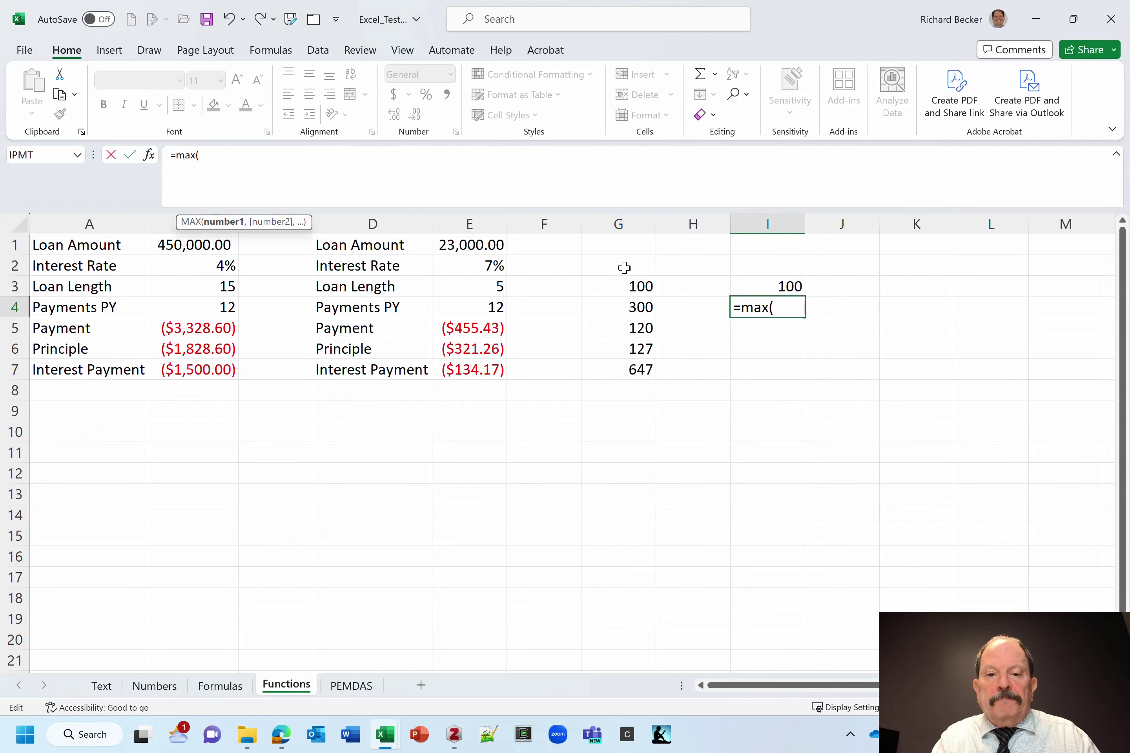
click(626, 285)
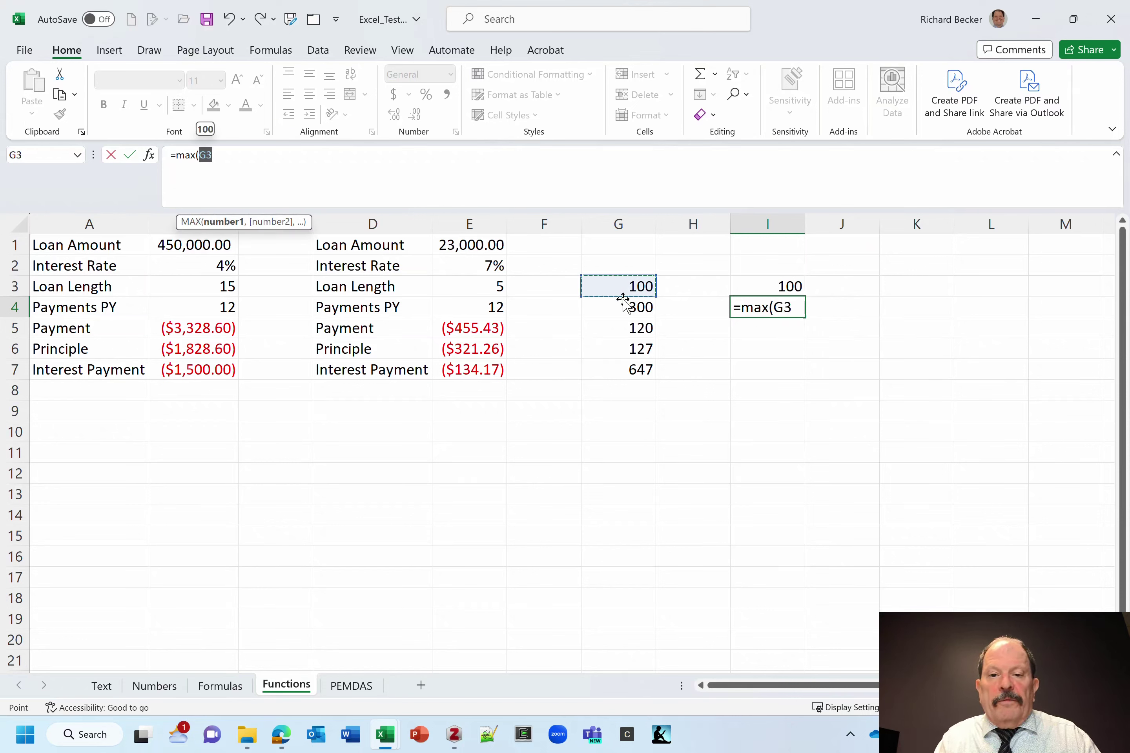
key(F8)
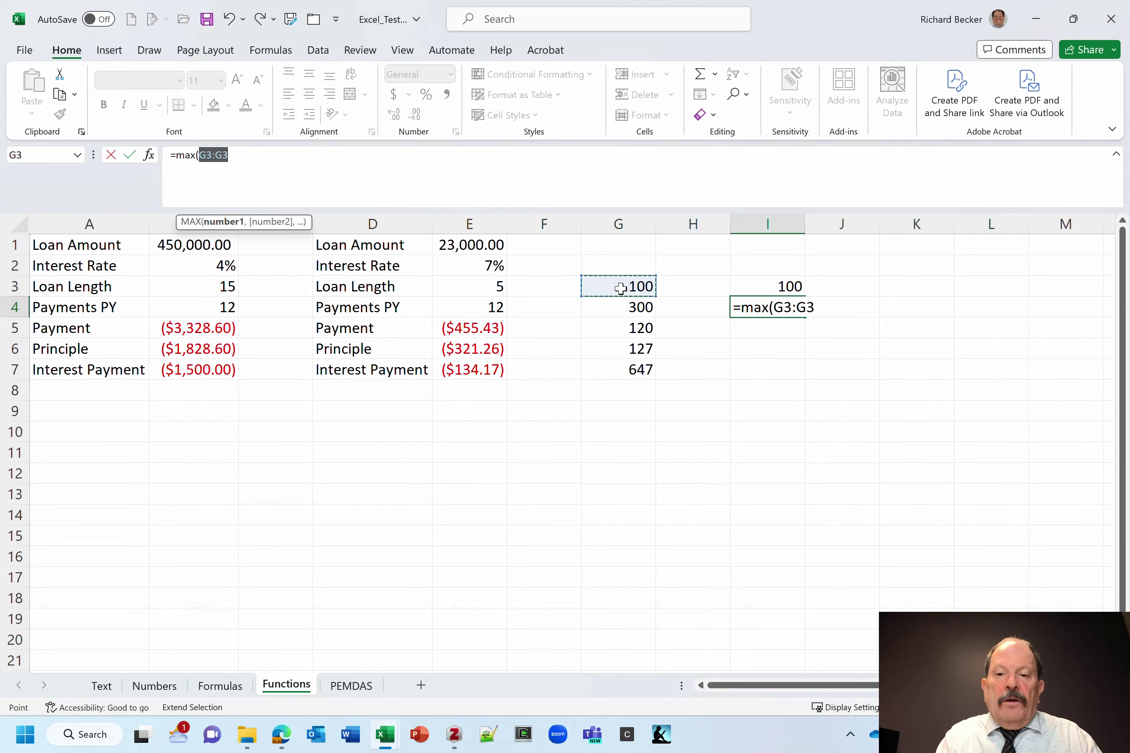
click(623, 346)
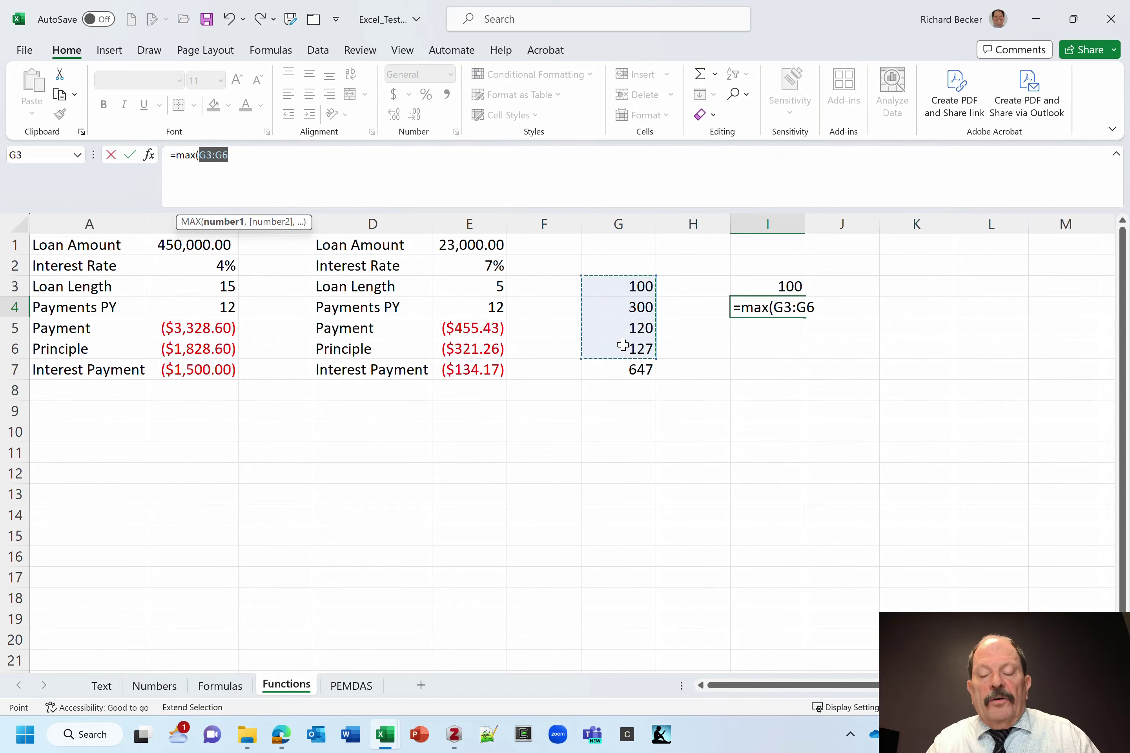
key(Return)
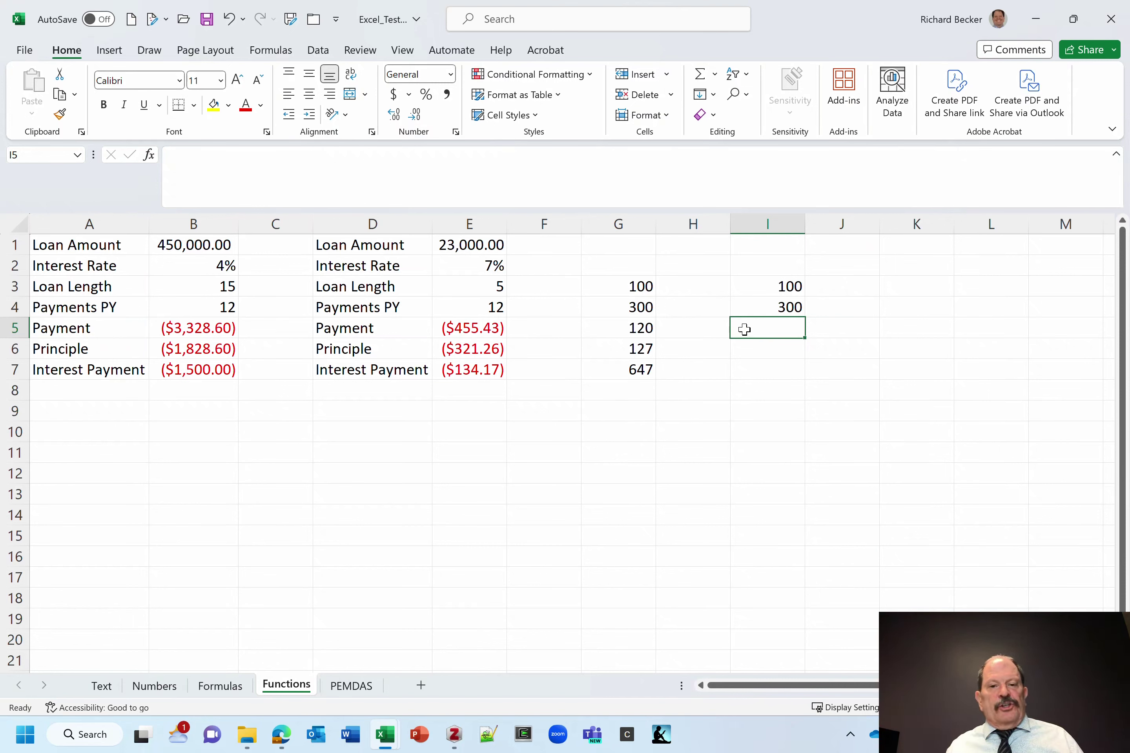
Step: Calculate the mean of the sample numbers in cell I5 with an AVERAGE function over G3:G6
text(=avera)
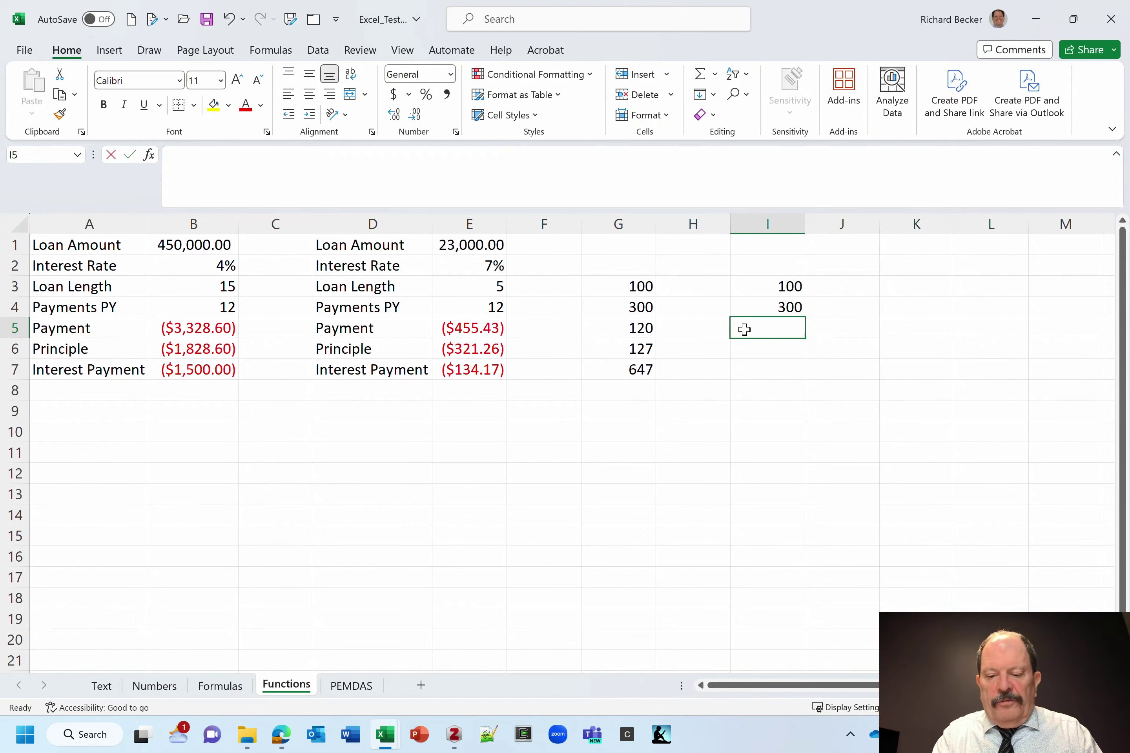
text(ge)
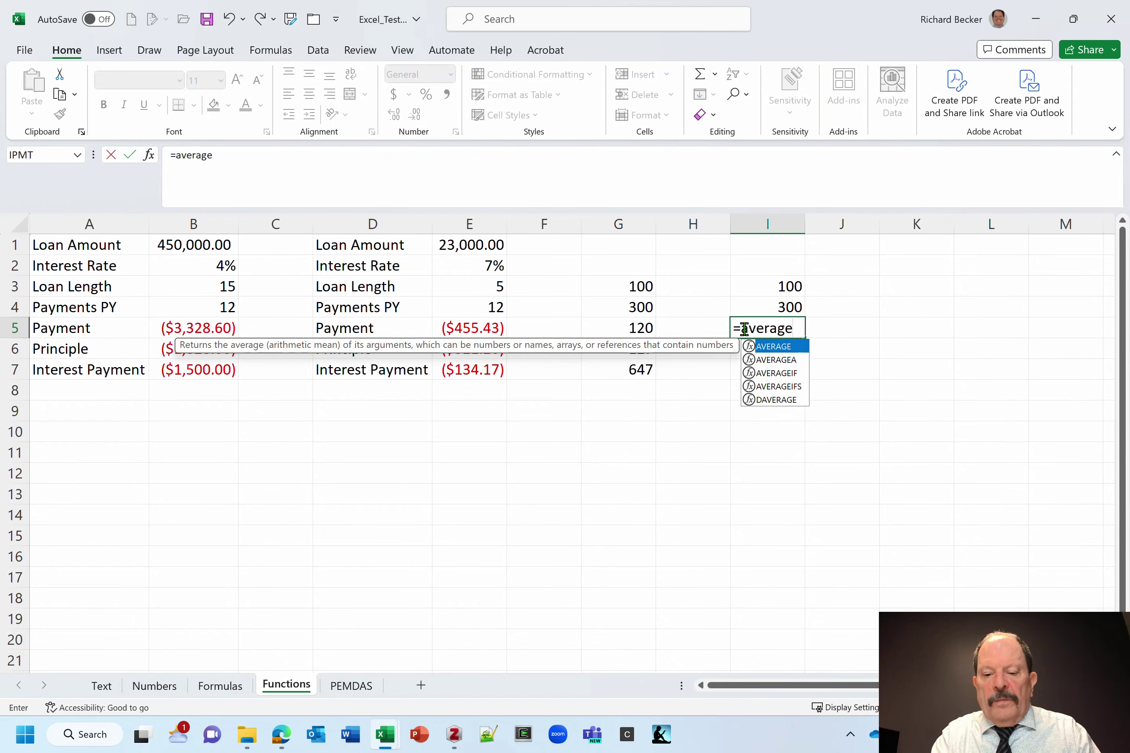
text((g)
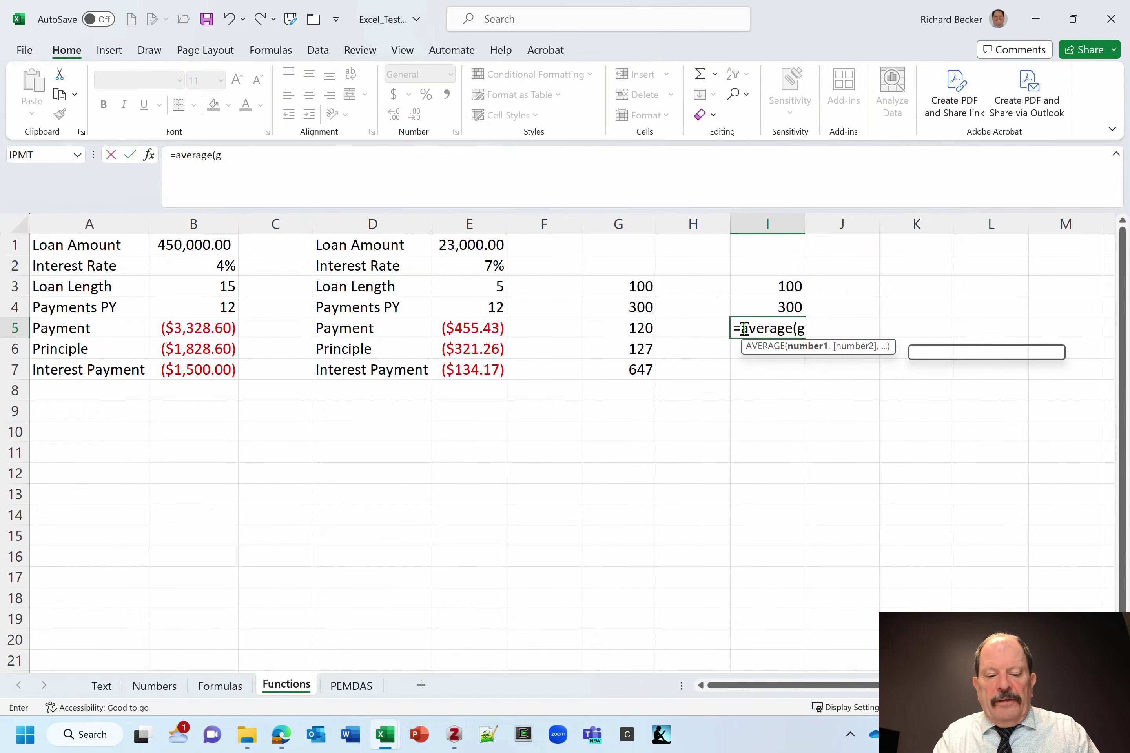
text(3:g)
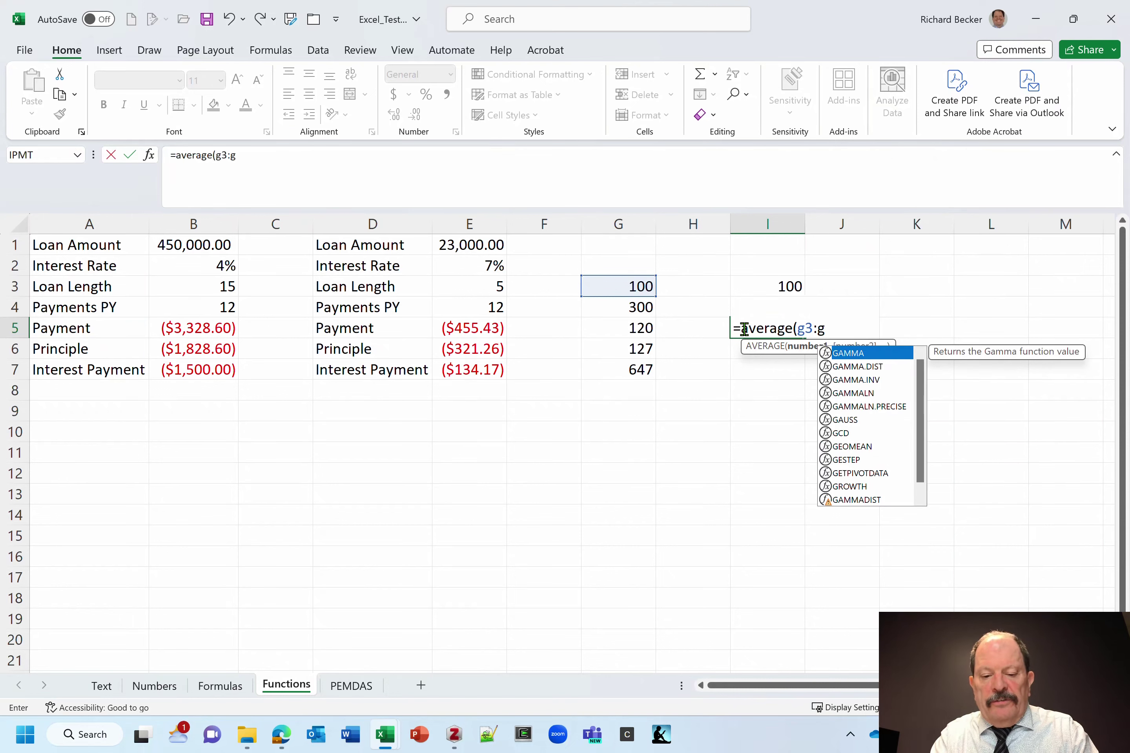
text(6))
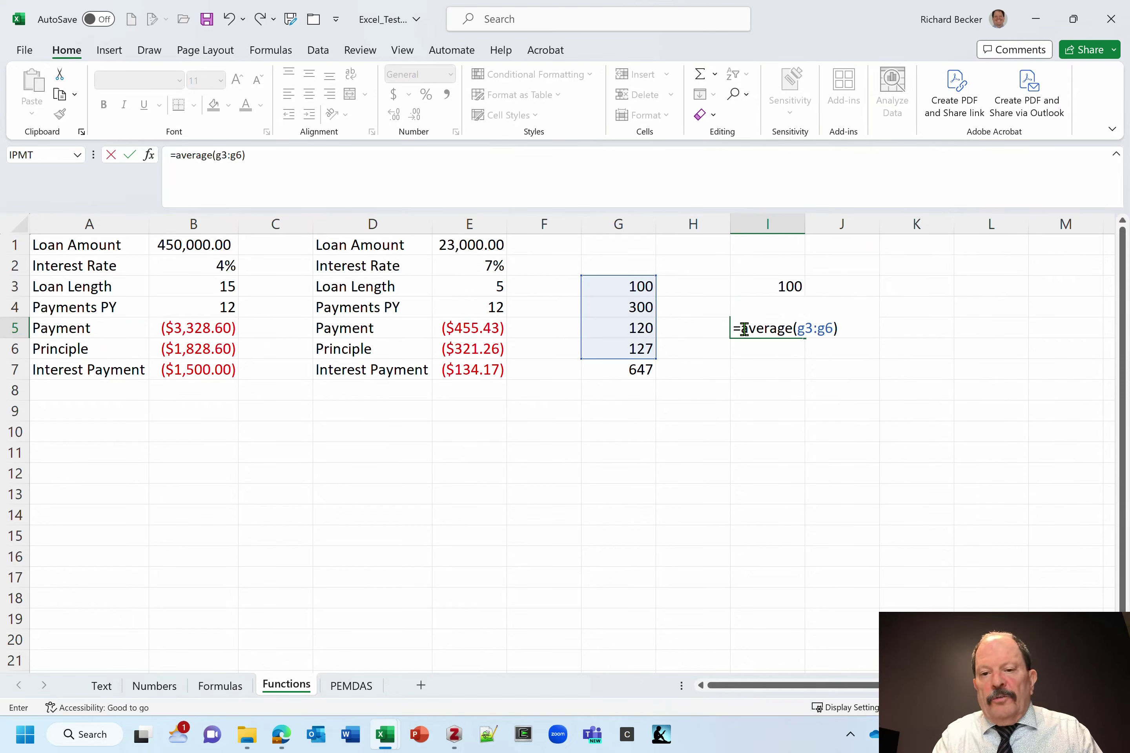
key(Return)
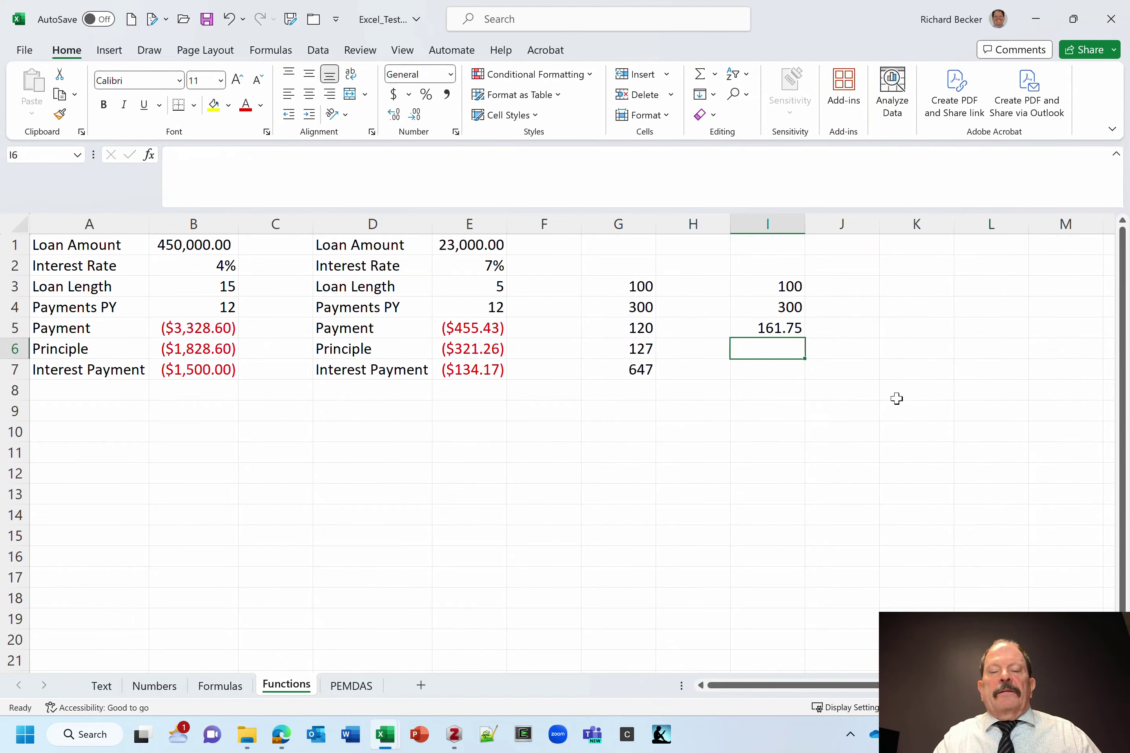